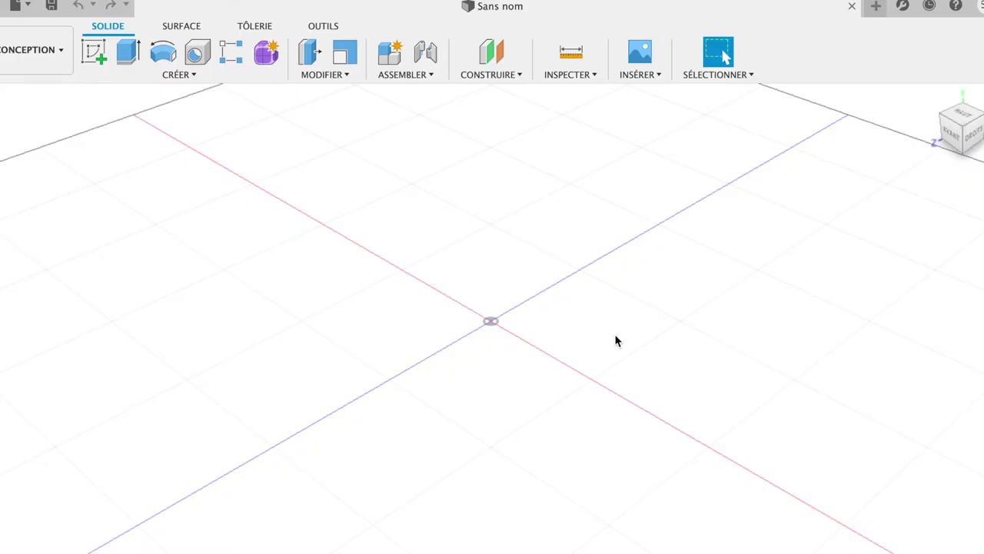
Start a sketch on the vertical front origin plane and look straight at it.
click(94, 55)
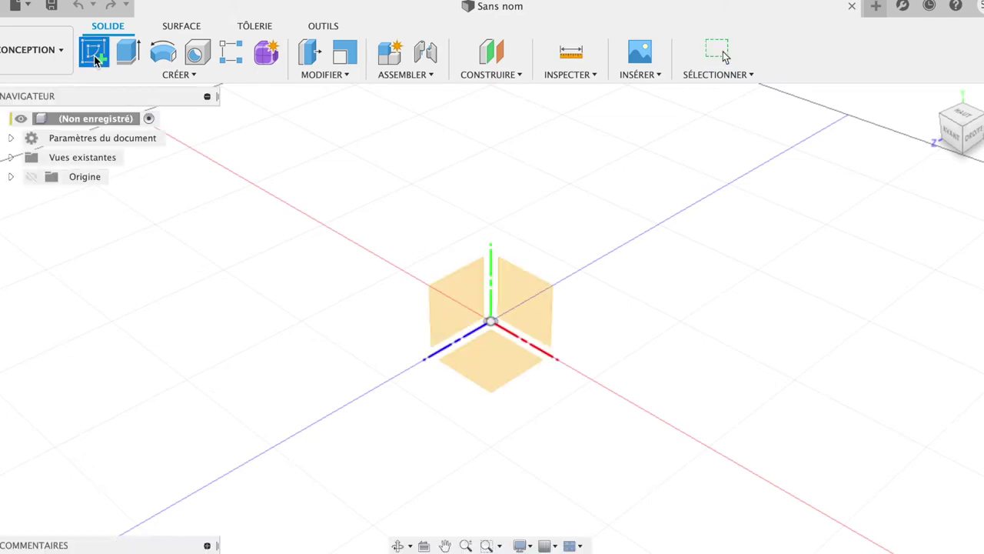
click(537, 317)
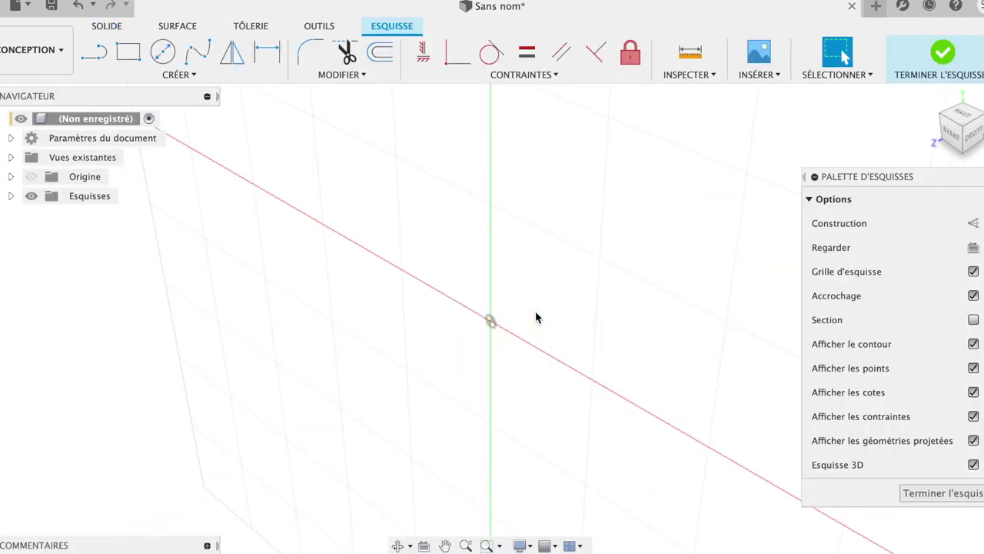
click(974, 247)
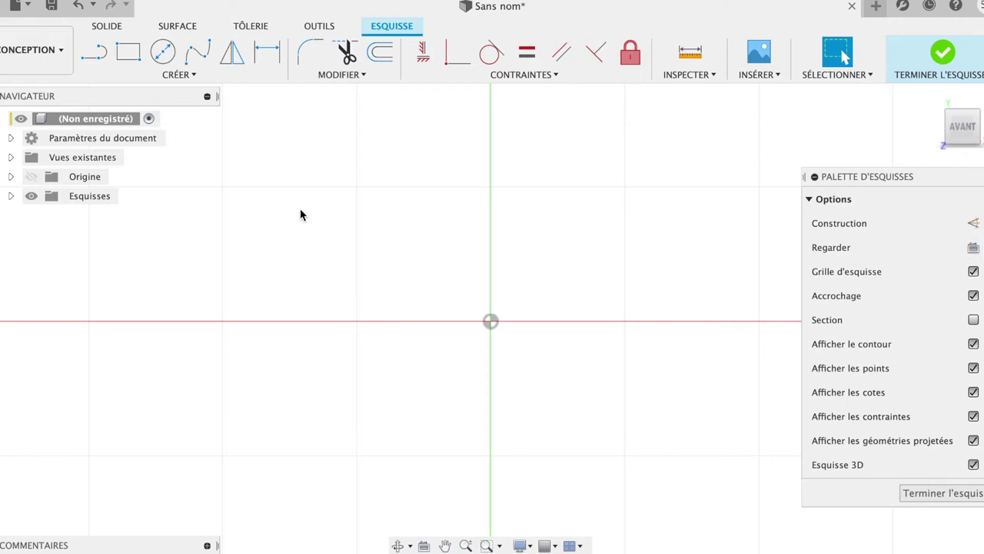
Draw a closed line profile with a slanted top, 100 mm outer side and 50 mm bottom.
click(92, 53)
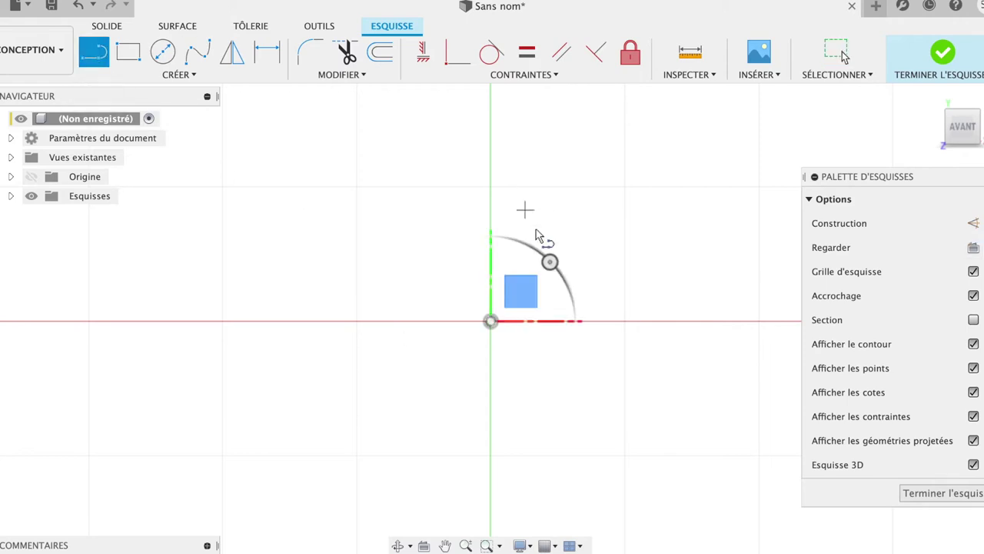
click(493, 231)
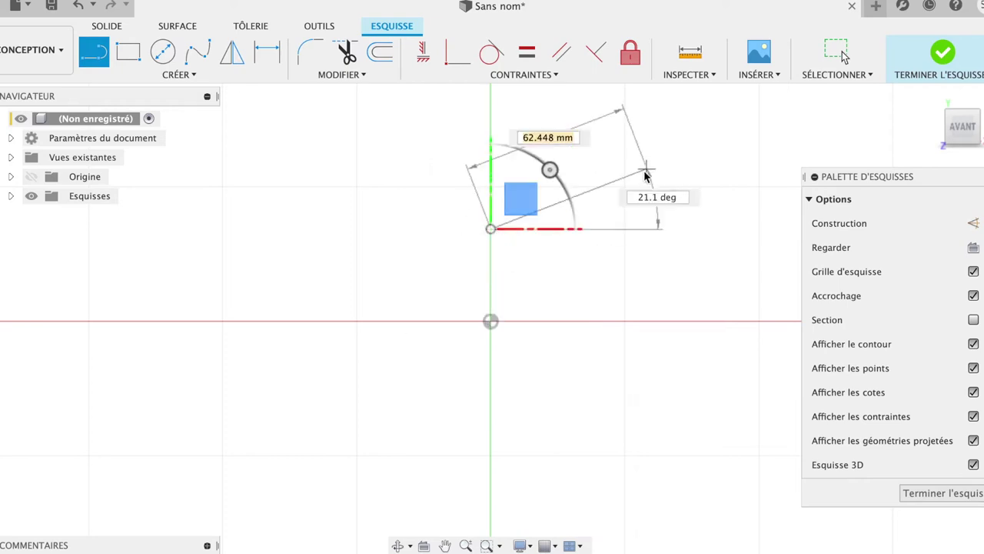
click(624, 188)
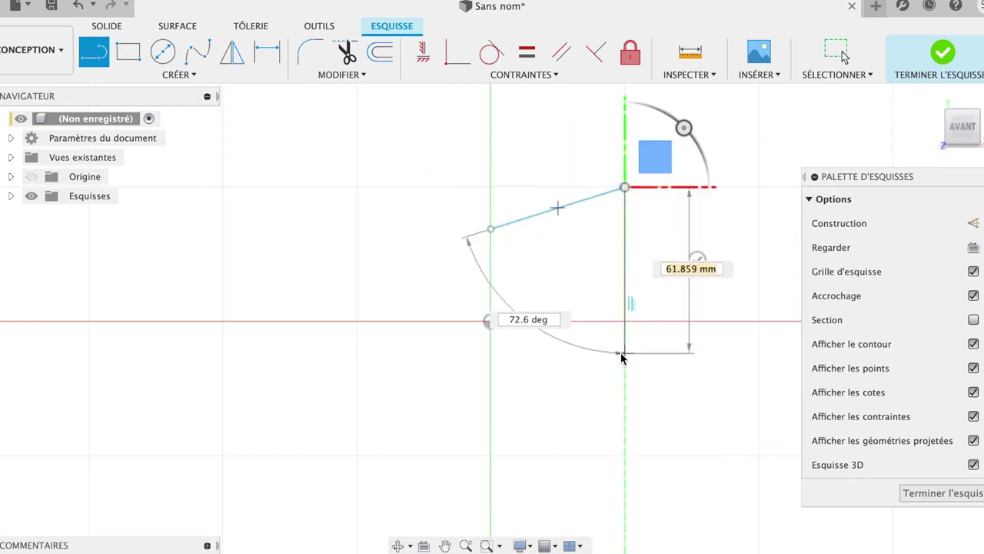
click(624, 455)
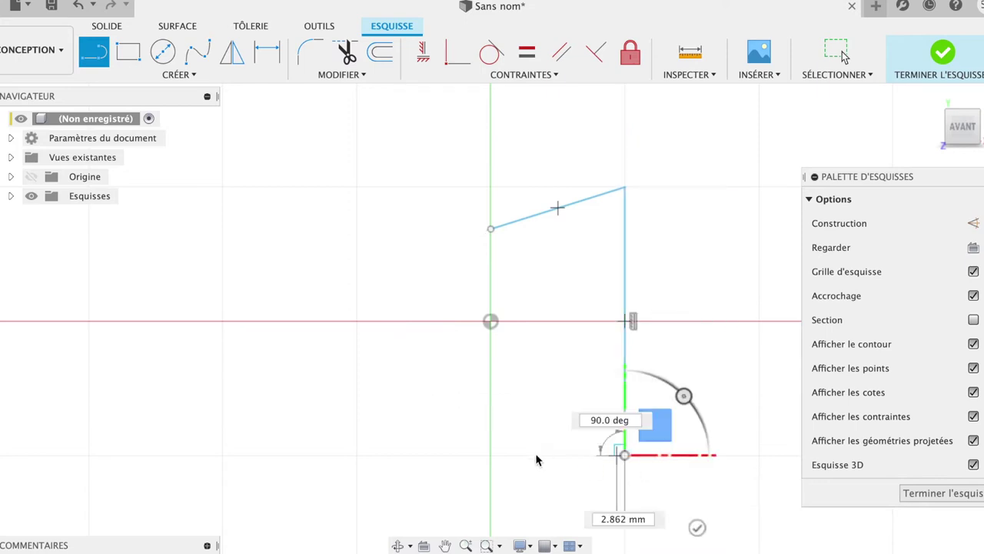
click(490, 455)
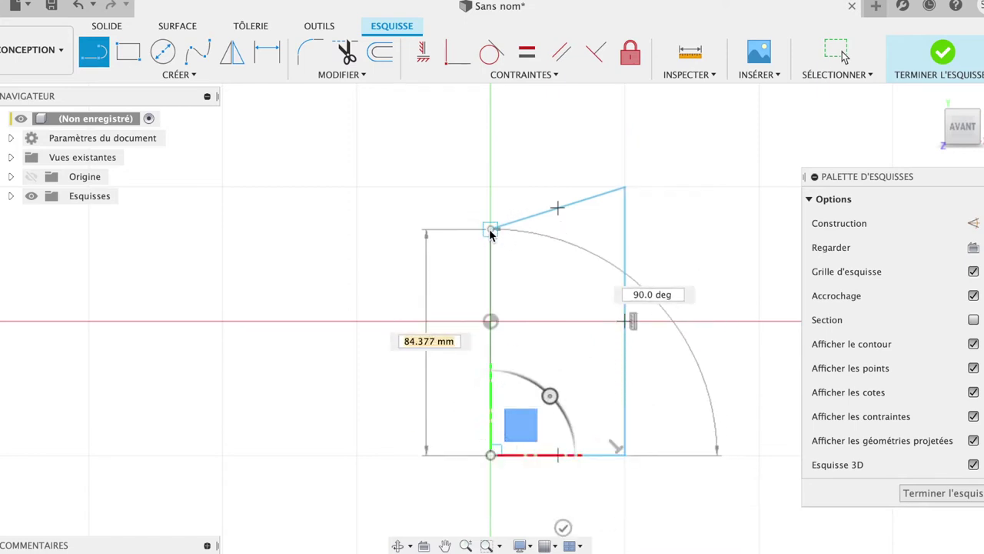
click(491, 229)
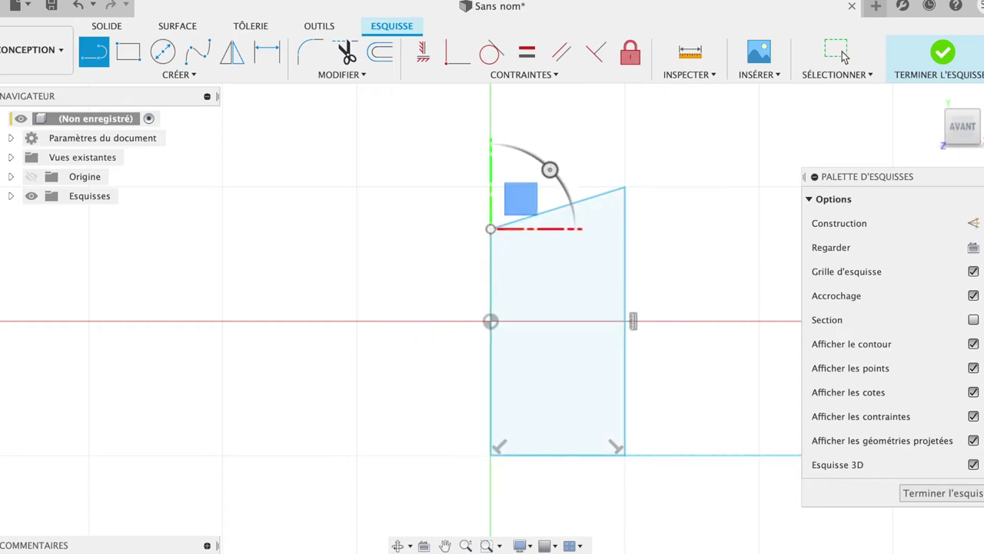
click(975, 496)
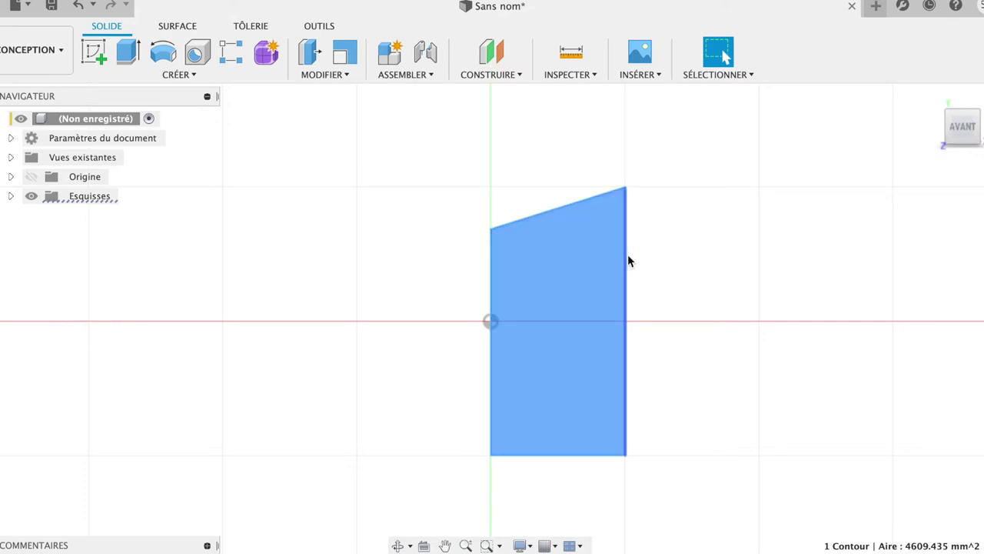
Revolve the profile 360° about the vertical sketch line to create solid body Corps1.
click(141, 77)
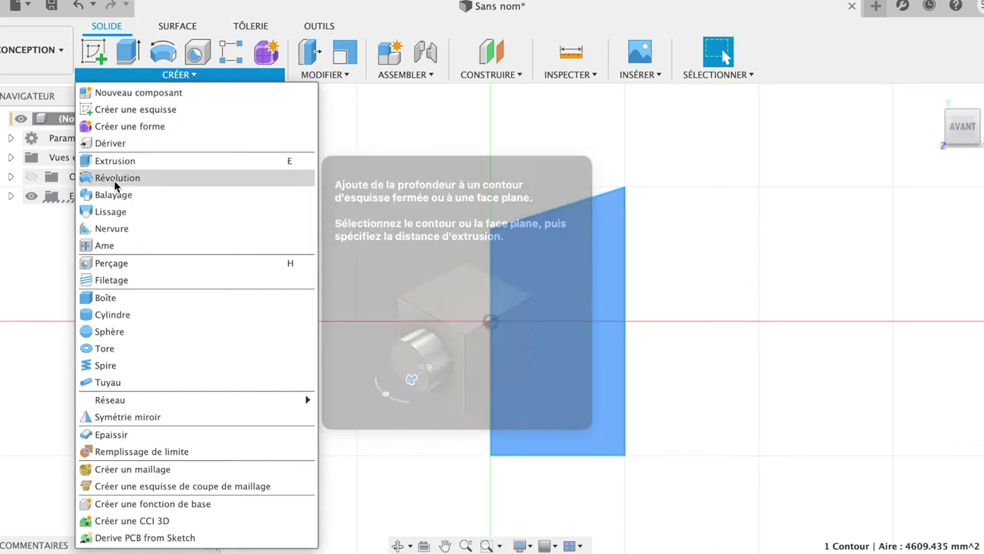
click(117, 177)
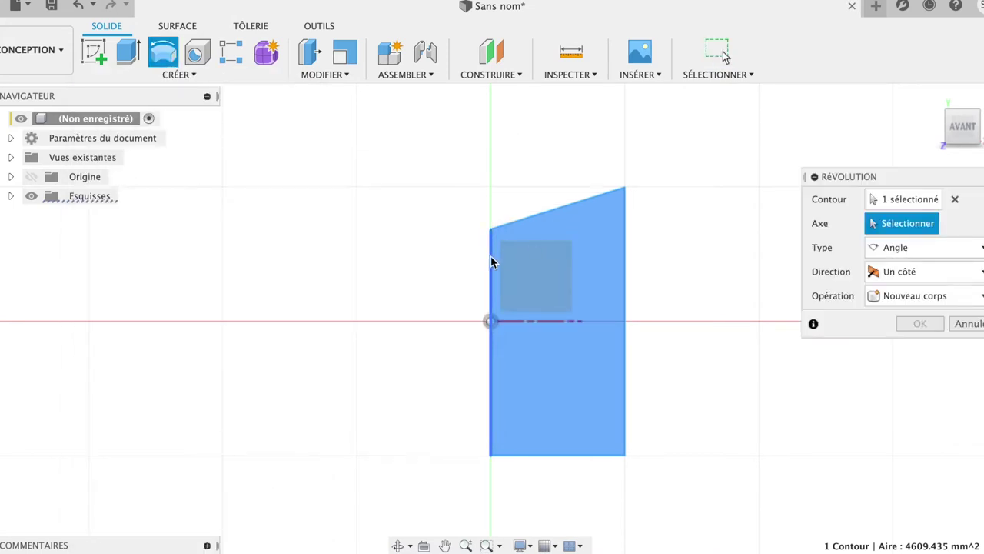
click(492, 262)
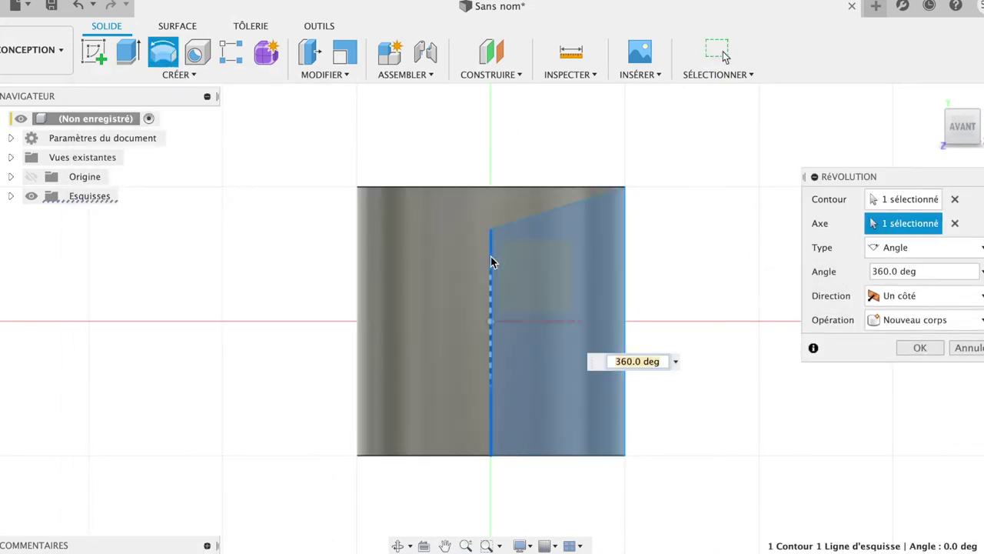
click(922, 348)
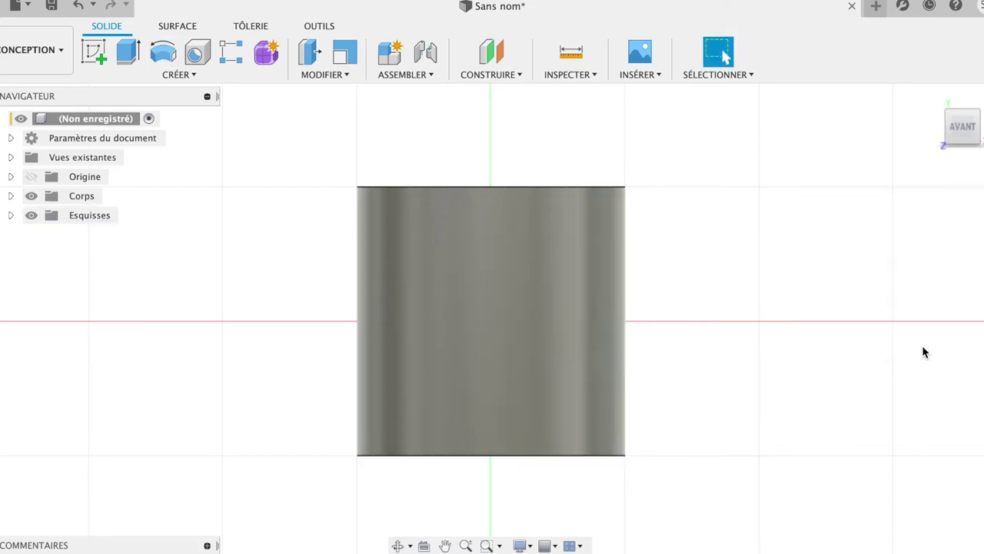
click(11, 197)
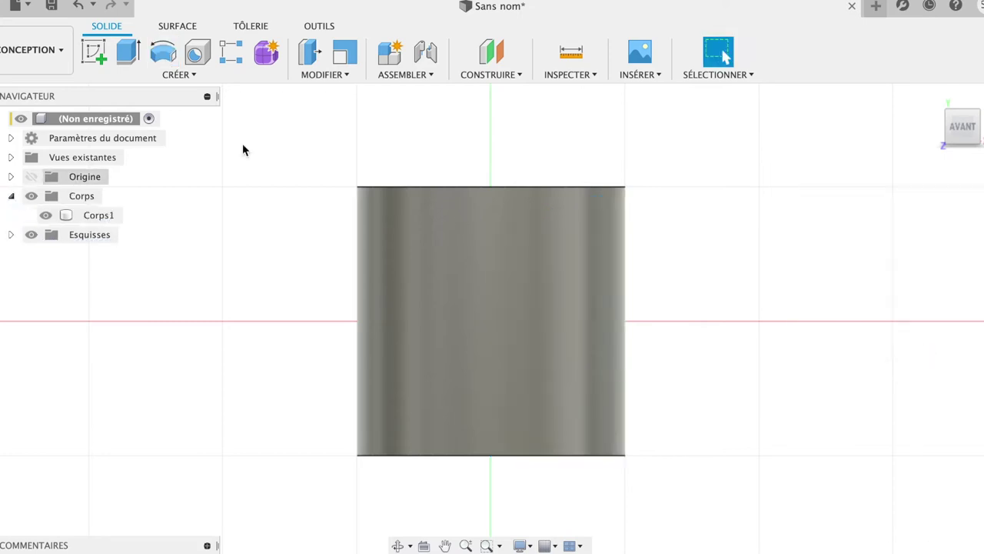
click(961, 112)
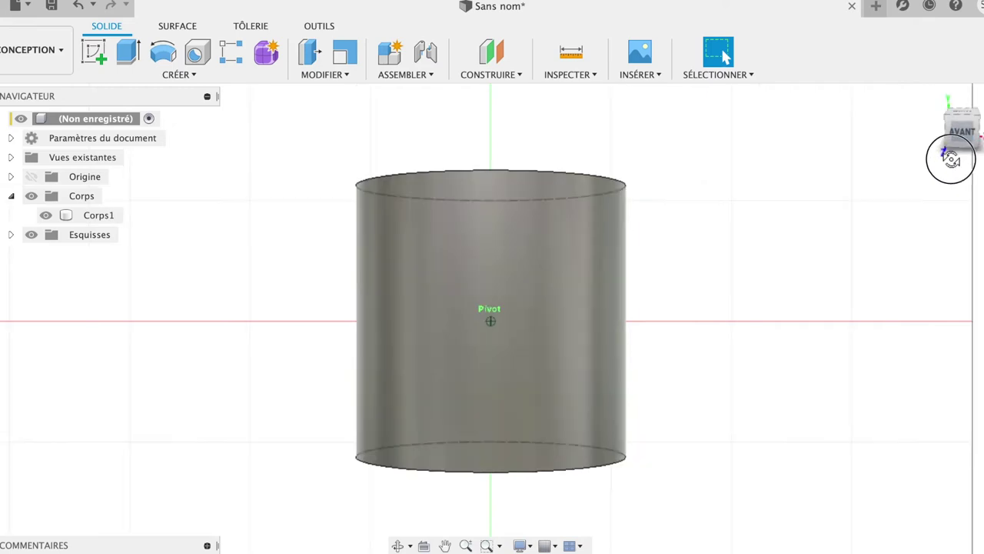
Start a shell from the cylinder's top face with an initial 8 mm wall.
mouse_move(932, 188)
shift+middle_down()
mouse_move(881, 165)
mouse_move(890, 155)
shift+middle_up()
click(541, 227)
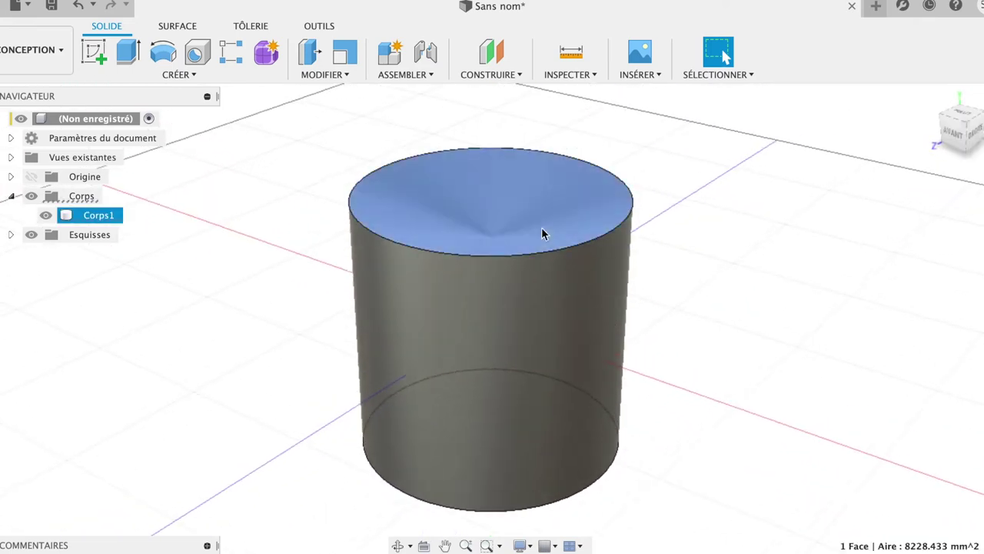
click(340, 75)
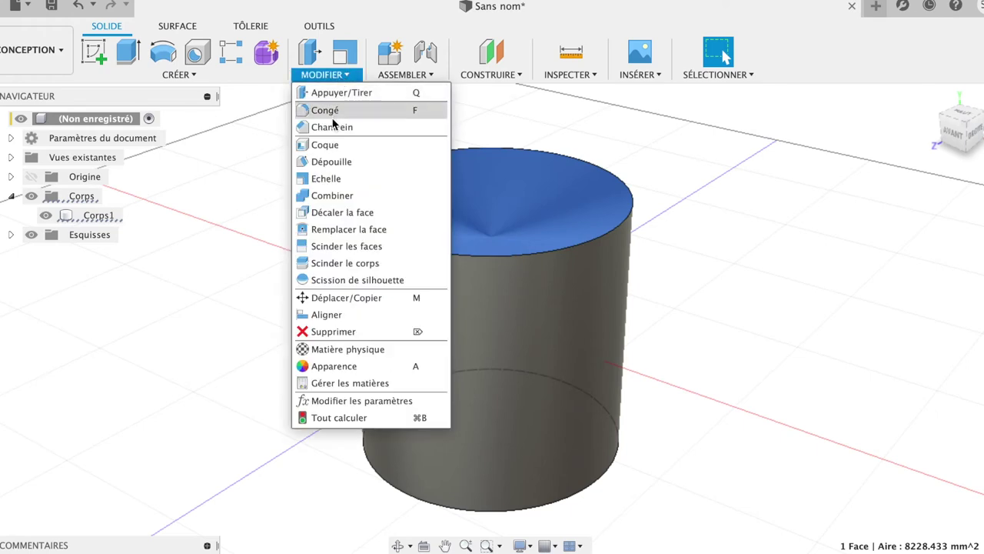
click(323, 146)
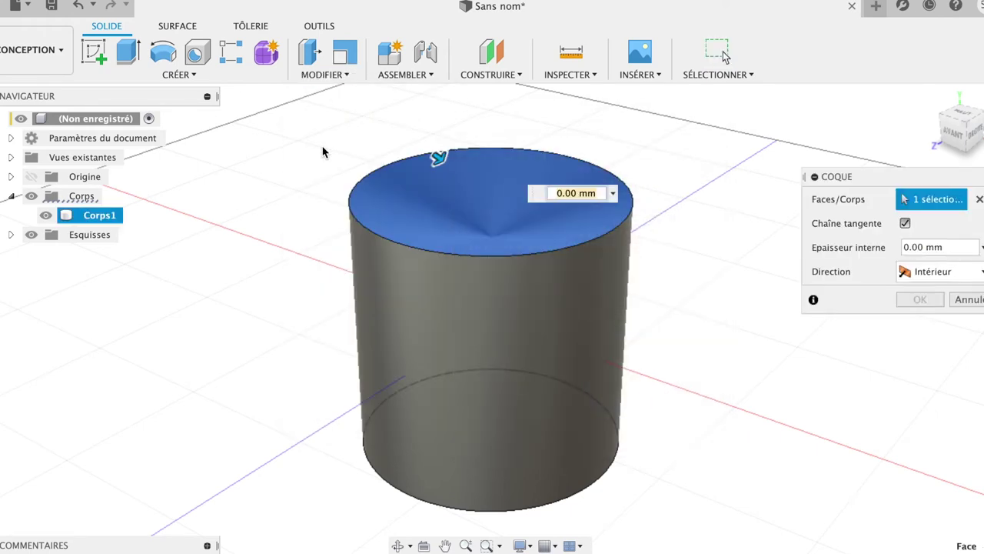
click(613, 193)
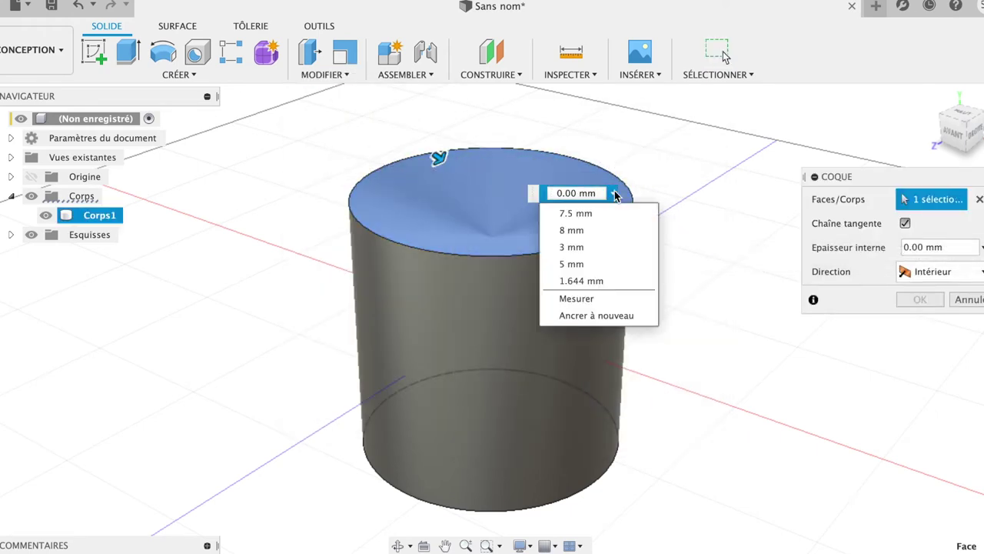
click(593, 230)
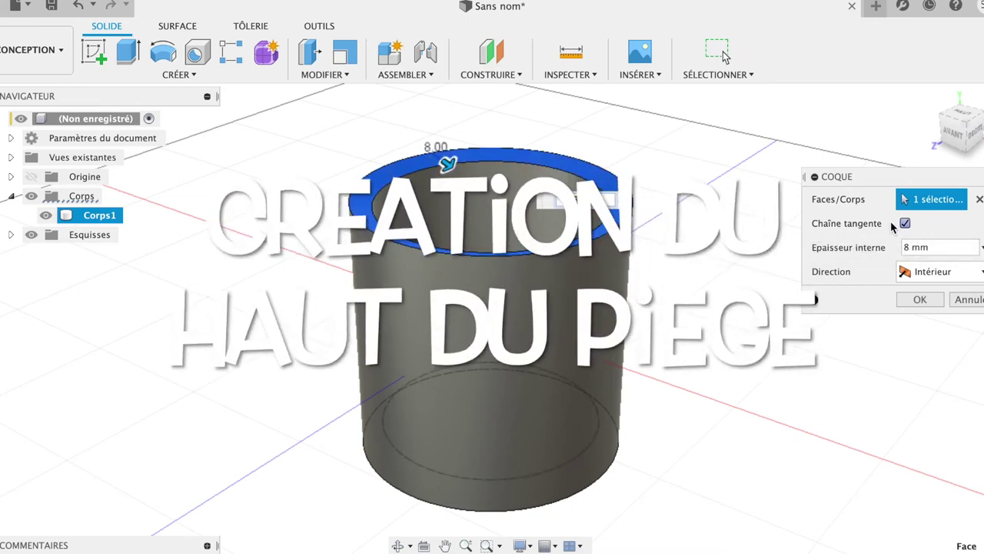
Settle the inward shell wall thickness at 15 mm and confirm the hollow cup.
mouse_move(452, 166)
mouse_down()
mouse_move(467, 196)
mouse_move(458, 192)
mouse_up()
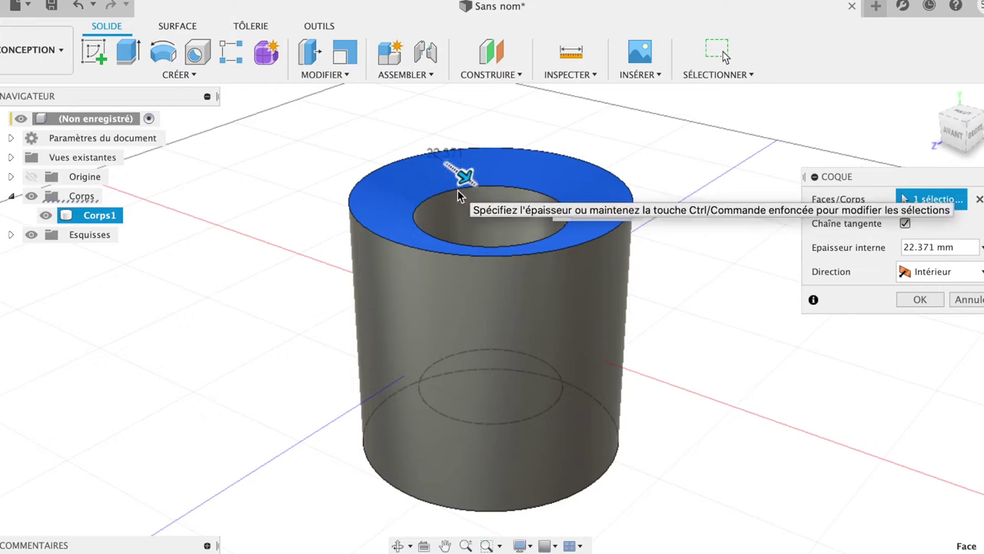
mouse_move(963, 114)
mouse_down()
mouse_move(947, 150)
mouse_move(940, 115)
mouse_up()
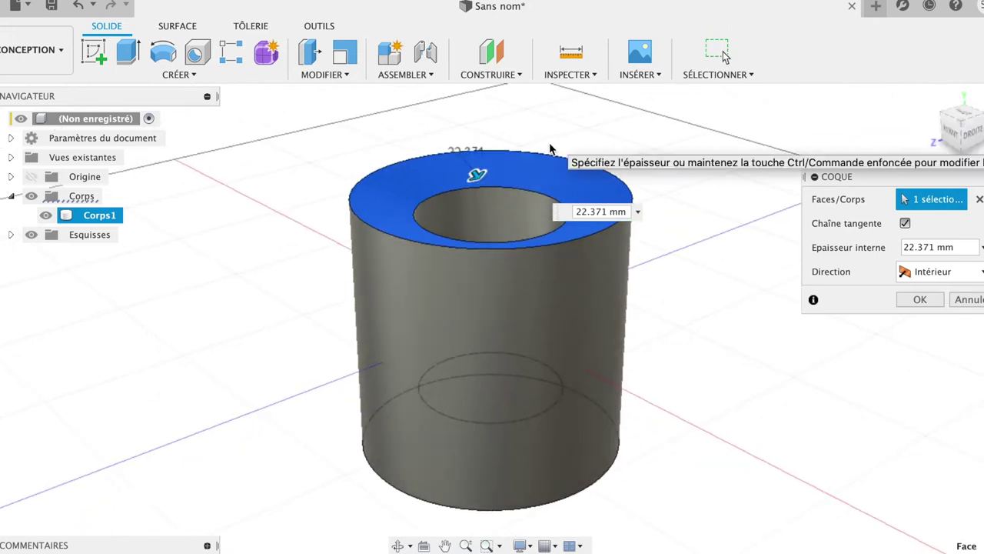
drag(470, 163, 464, 167)
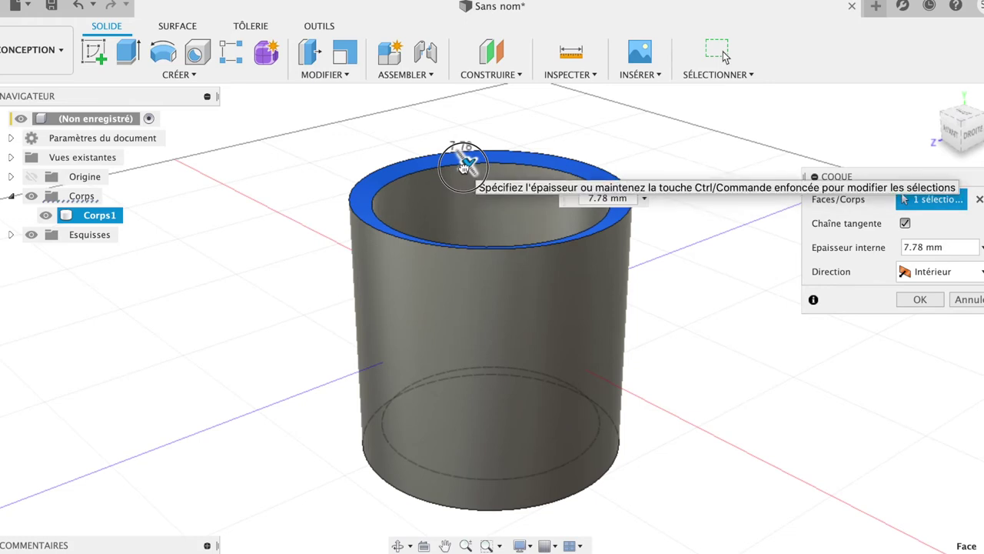
drag(464, 167, 464, 170)
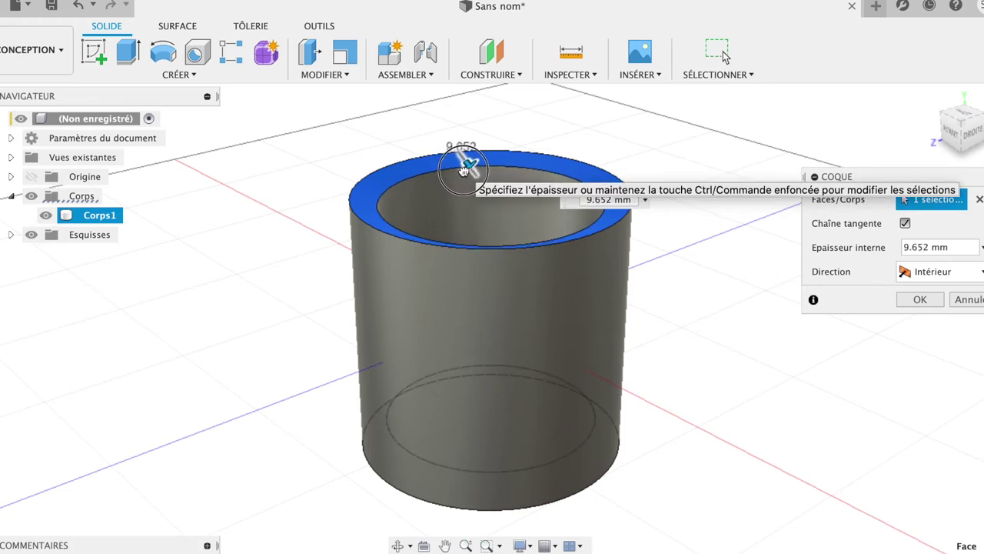
drag(464, 170, 470, 204)
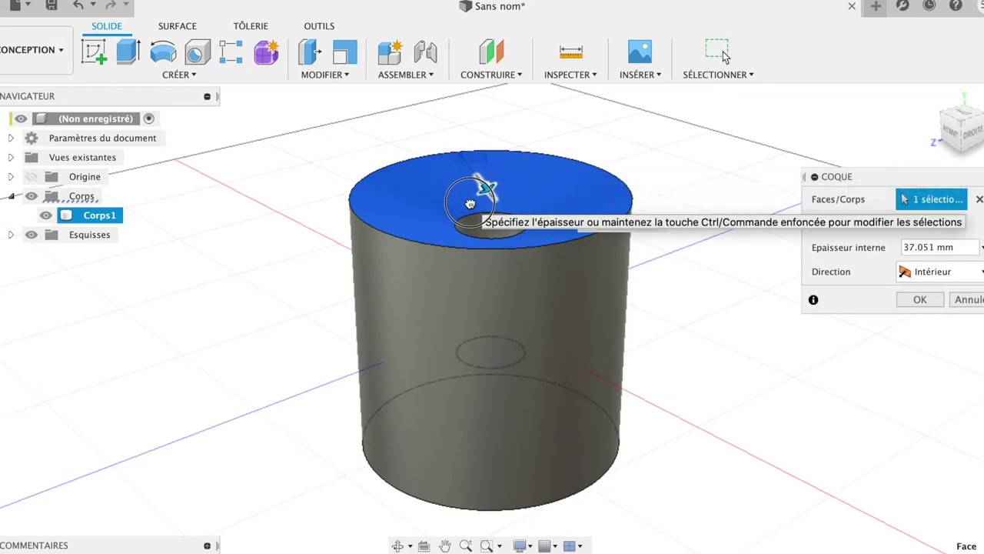
drag(470, 204, 463, 187)
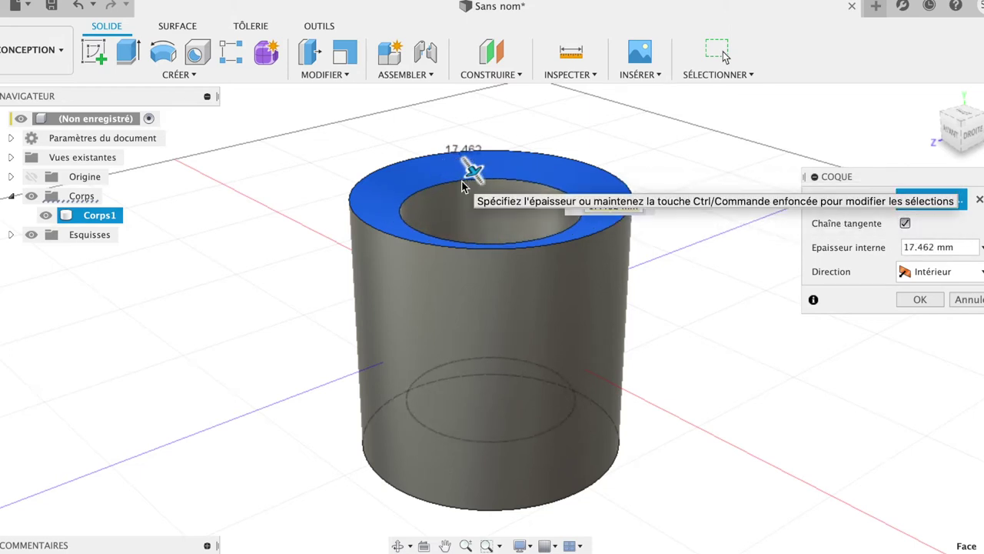
text(15)
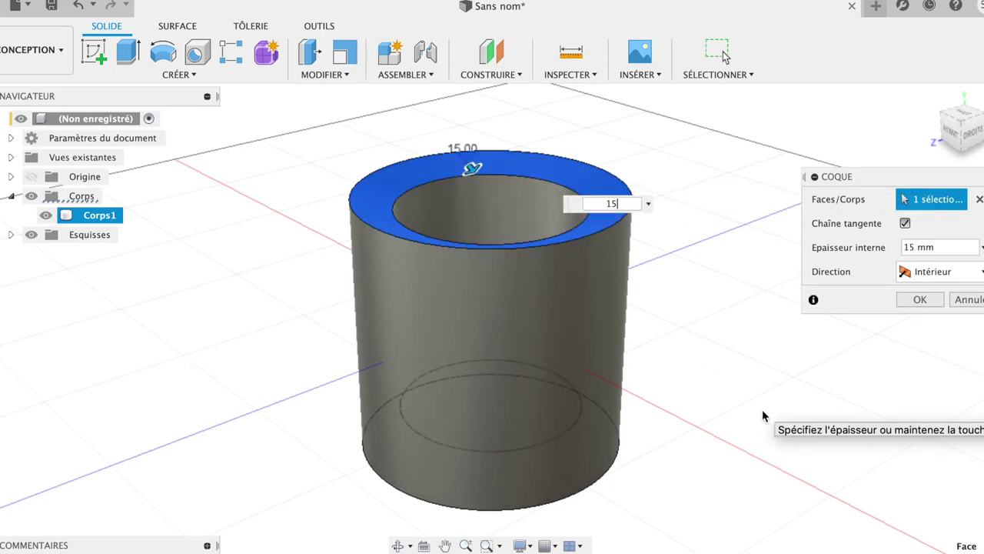
click(928, 302)
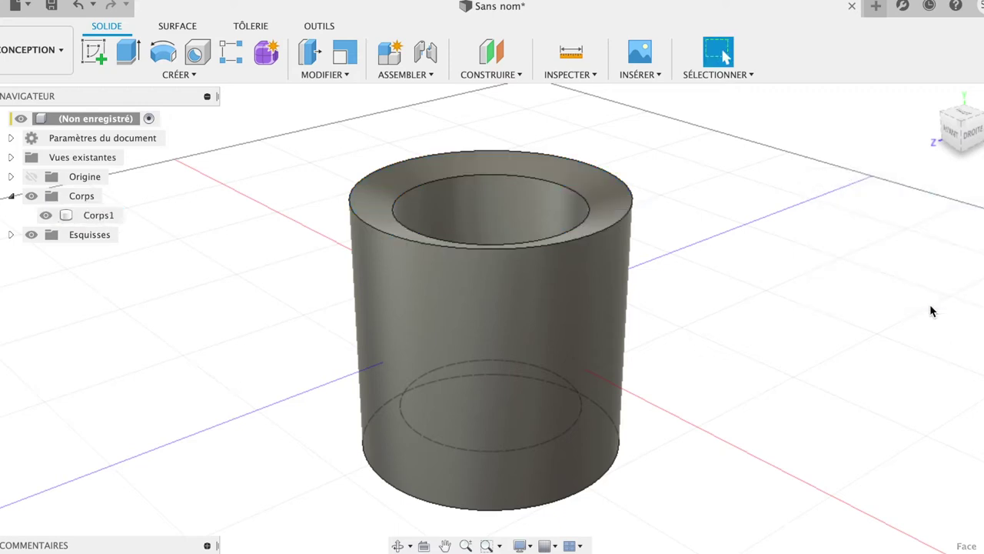
click(962, 114)
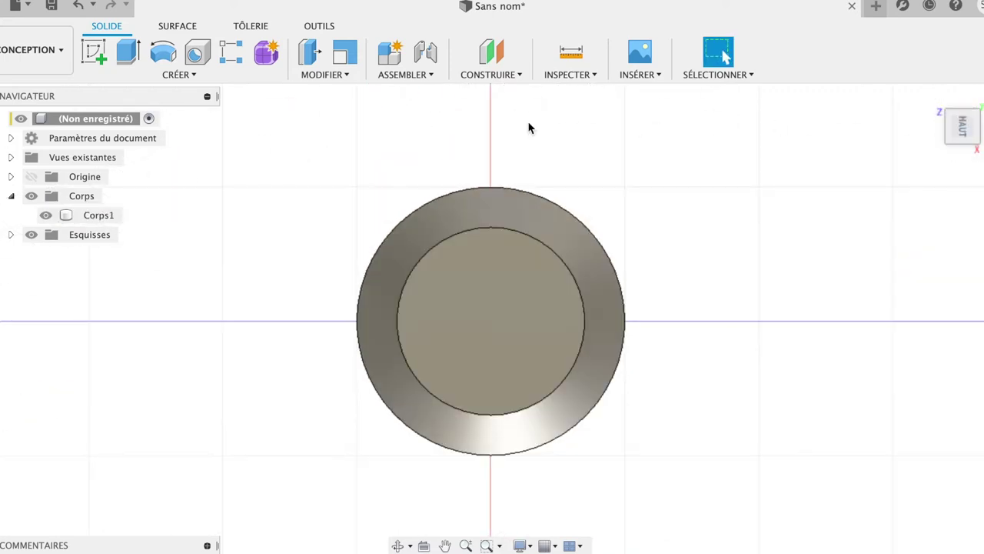
Sketch a roughly 182 × 18 mm rectangle on the ground plane spanning the cylinder.
click(93, 51)
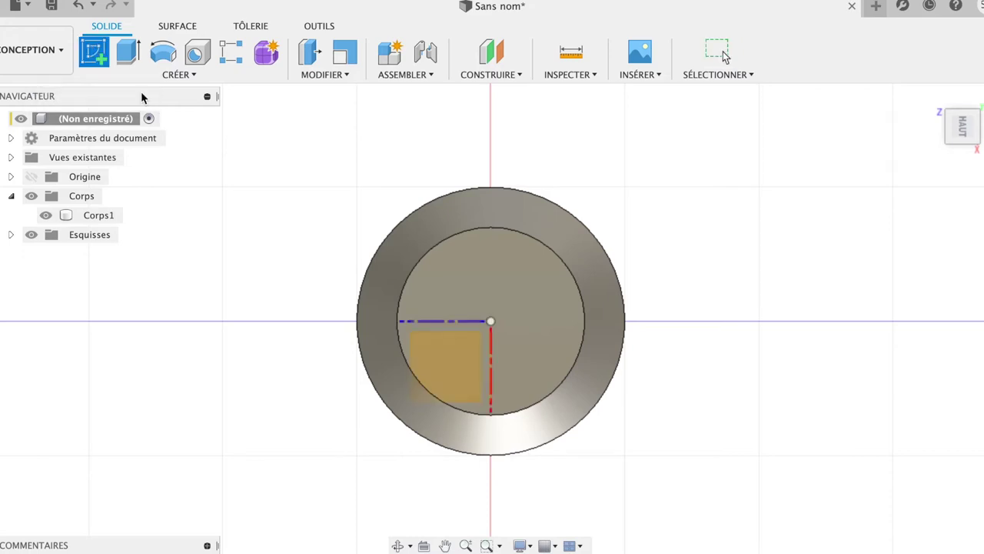
click(457, 361)
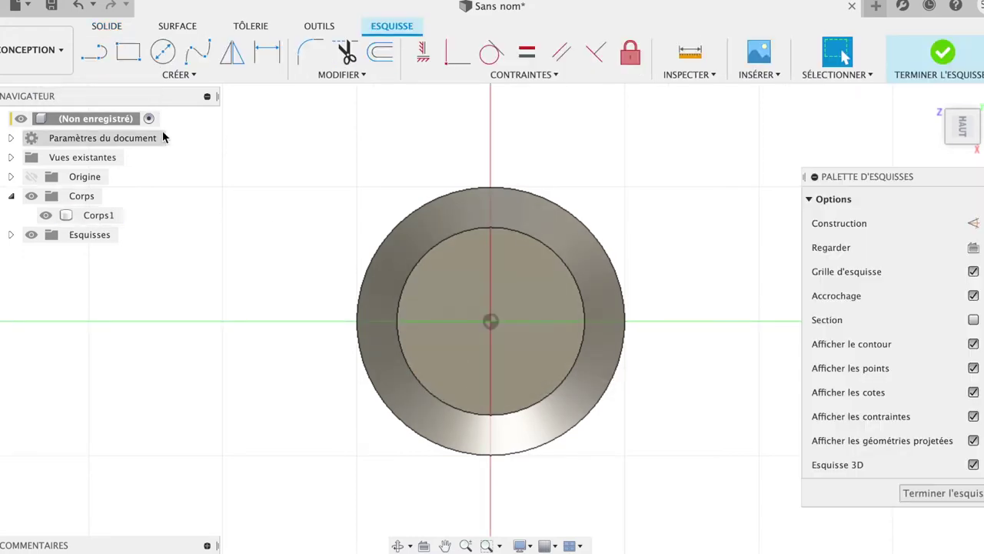
click(129, 51)
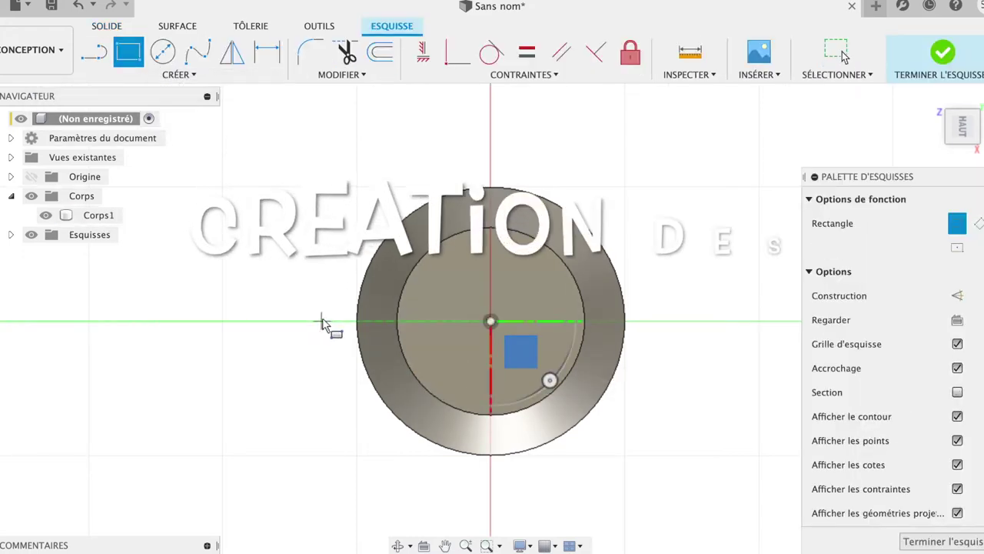
click(222, 257)
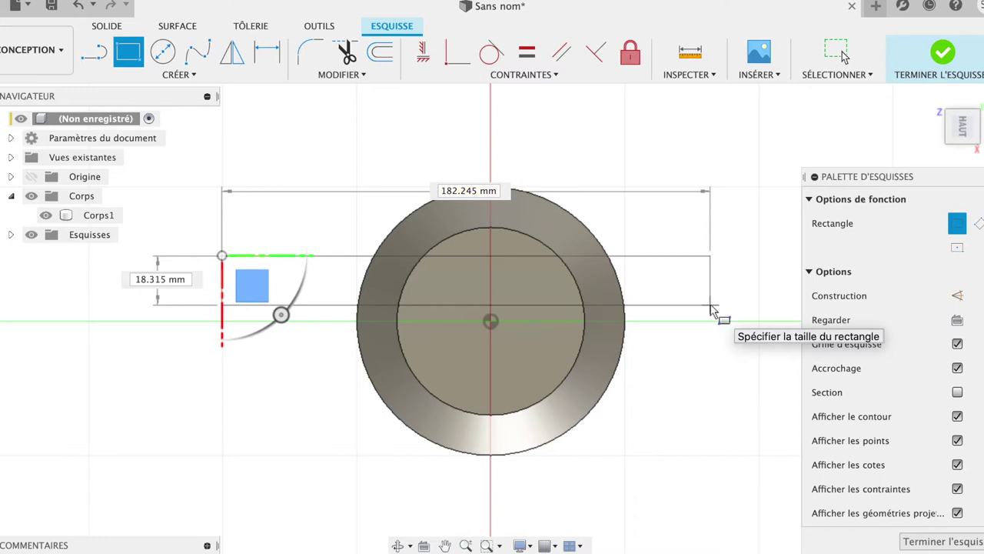
click(711, 306)
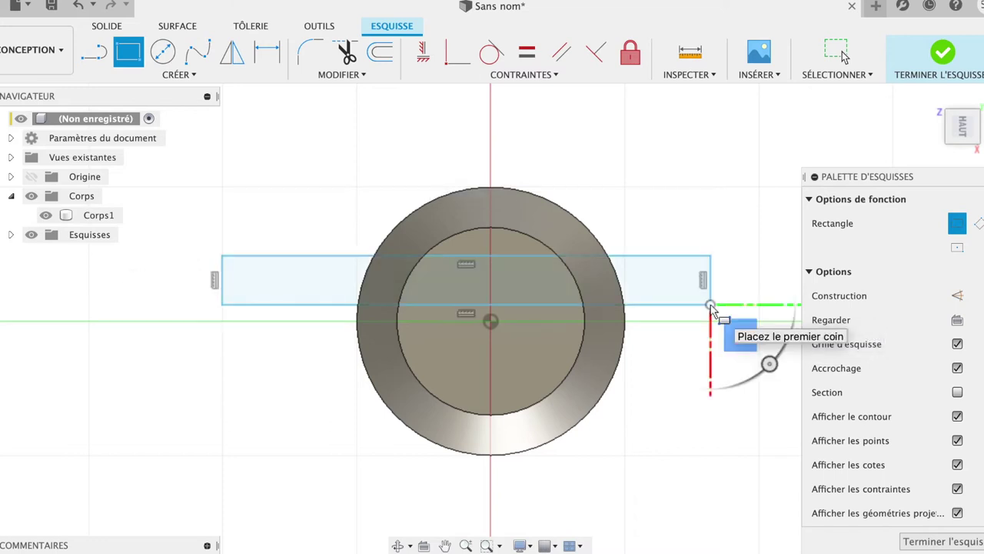
click(952, 543)
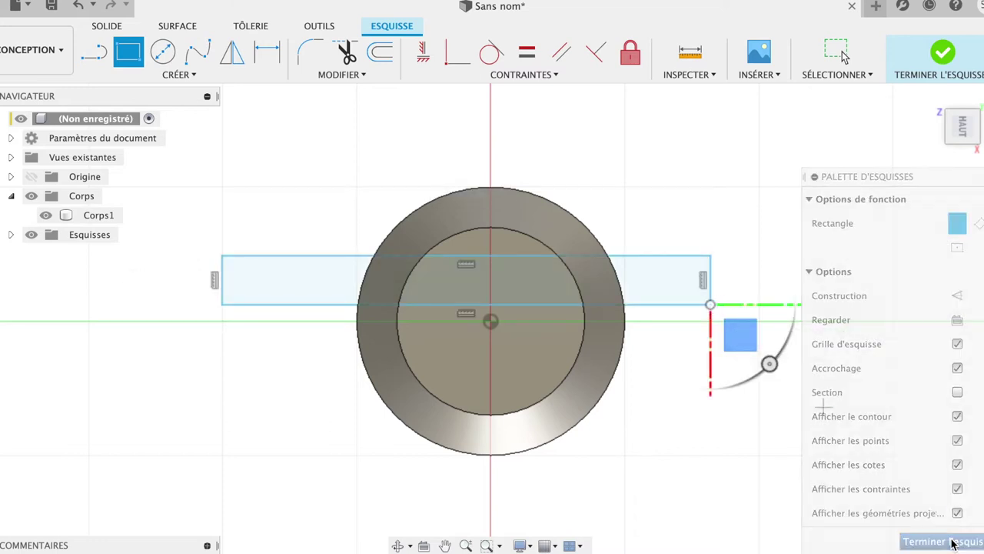
click(664, 292)
Extrude the rectangle 5 mm as a new body, Corps2.
key(e)
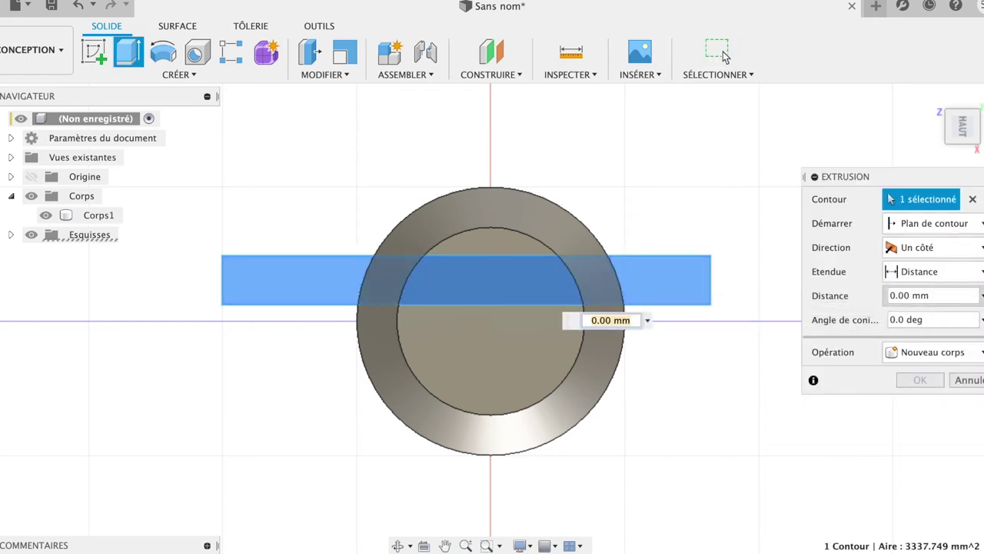
key(Tab)
click(960, 295)
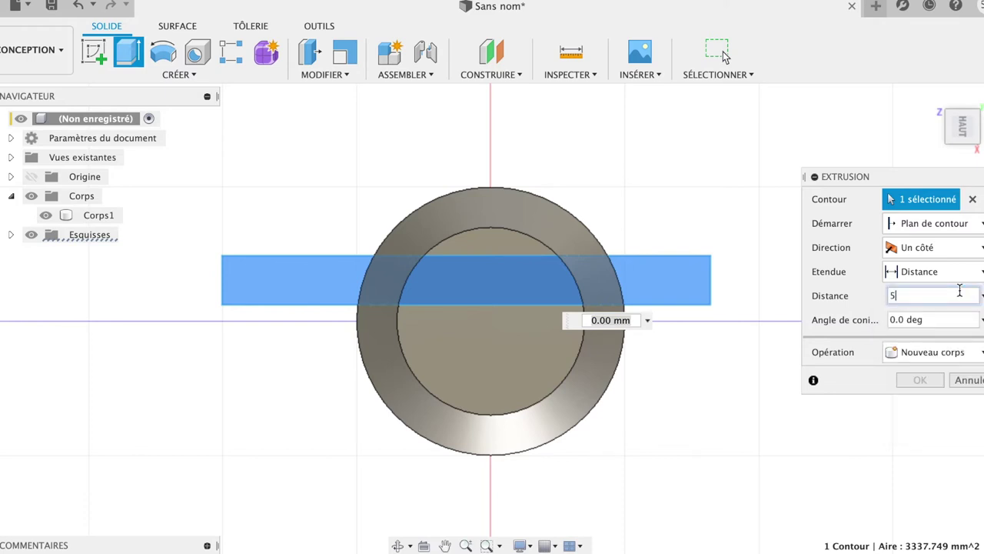
key(Return)
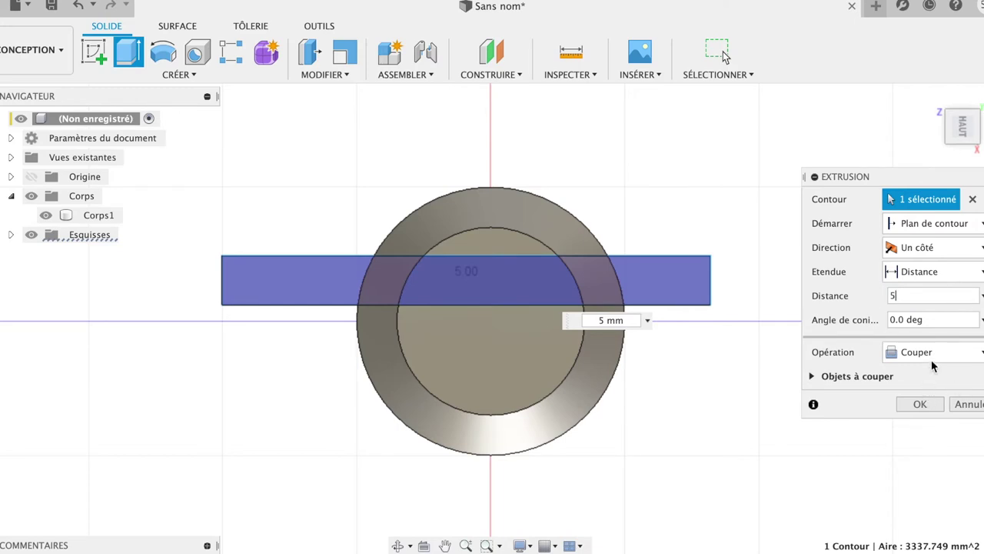
click(935, 358)
click(927, 424)
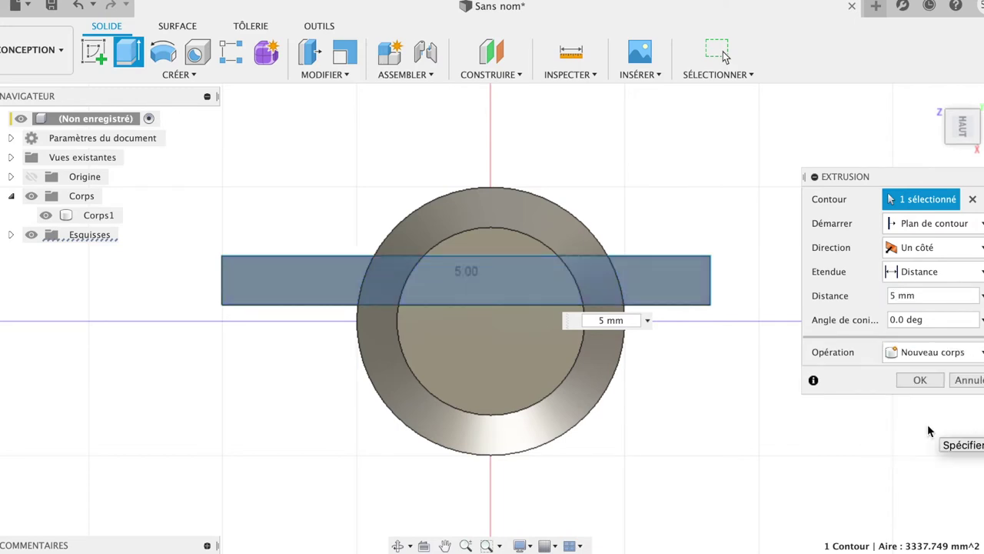
click(923, 381)
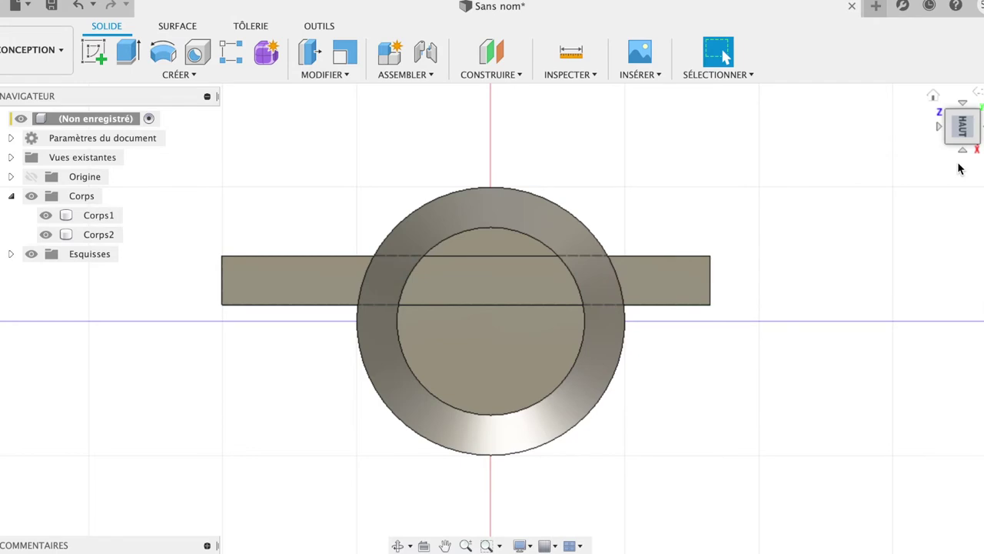
Move Corps2 sideways so it is centred across the cylinder.
click(106, 235)
key(m)
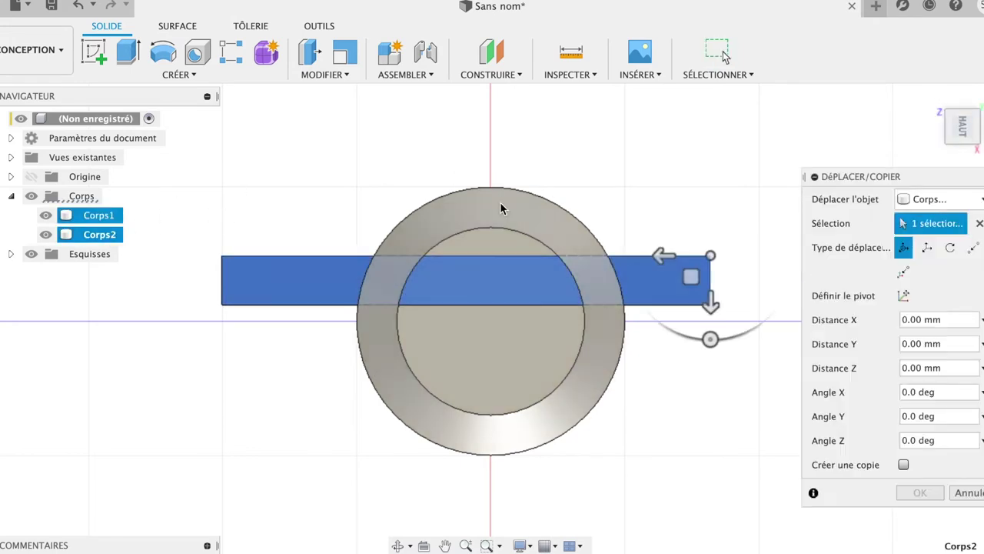
drag(713, 306, 713, 348)
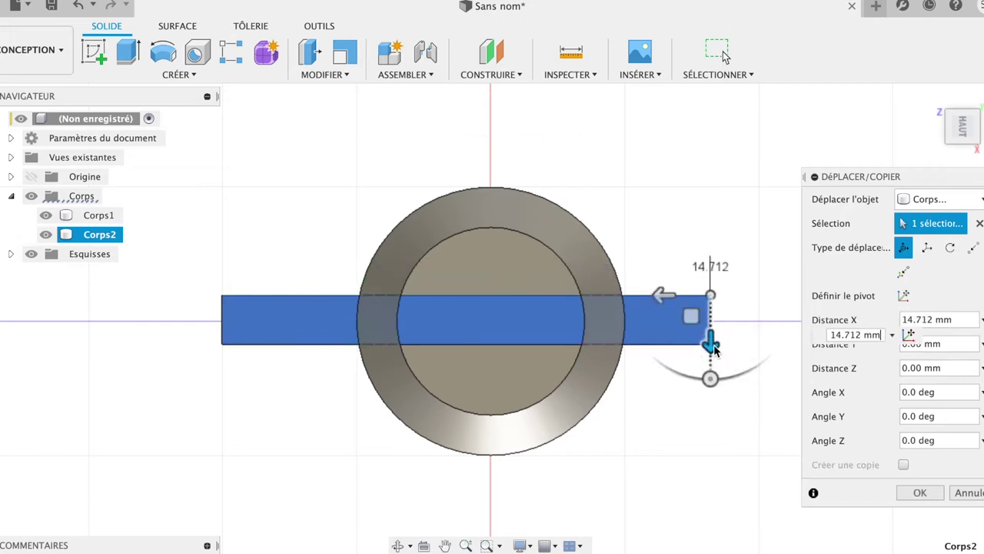
click(920, 492)
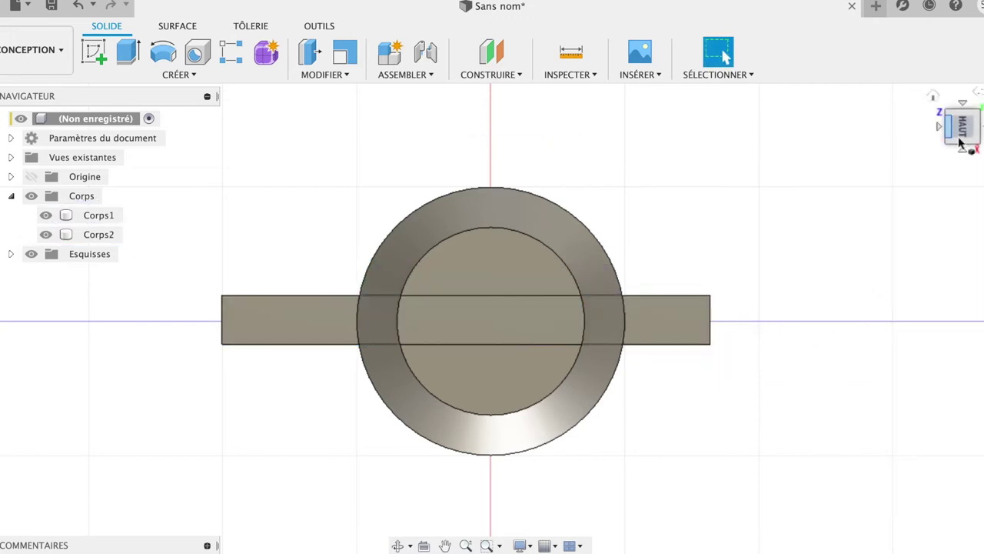
From the right view, move Corps2 about 32 mm down toward the cup's bottom.
drag(960, 136, 923, 81)
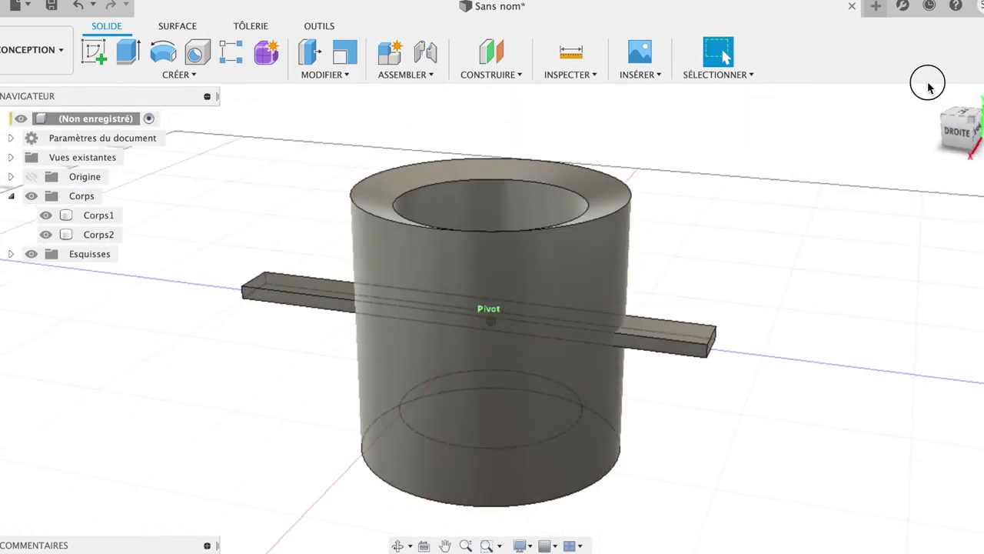
click(956, 133)
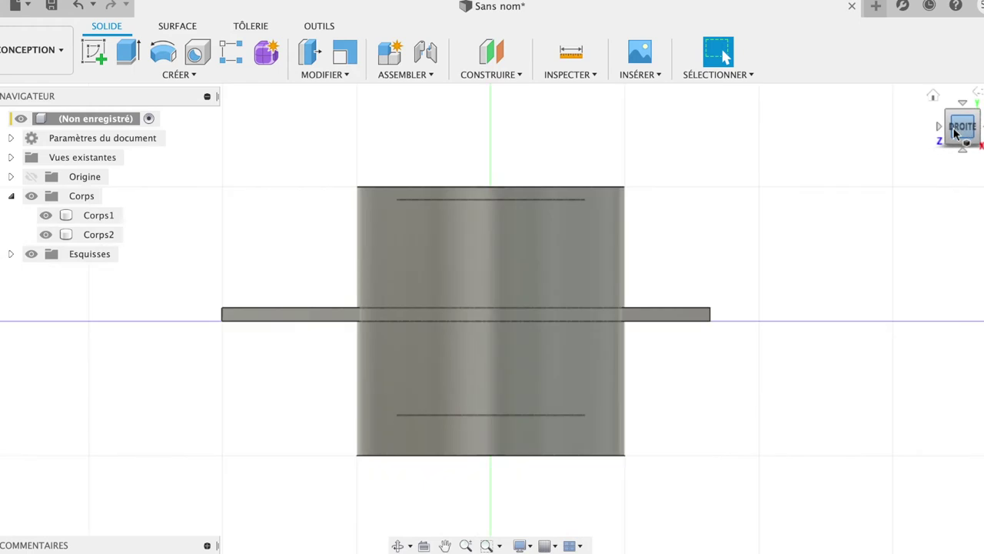
click(110, 236)
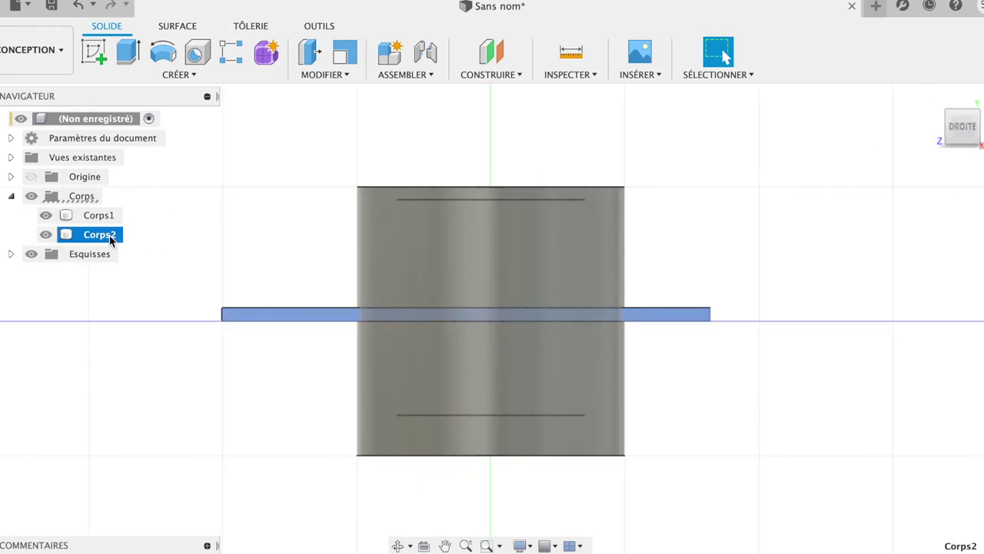
key(m)
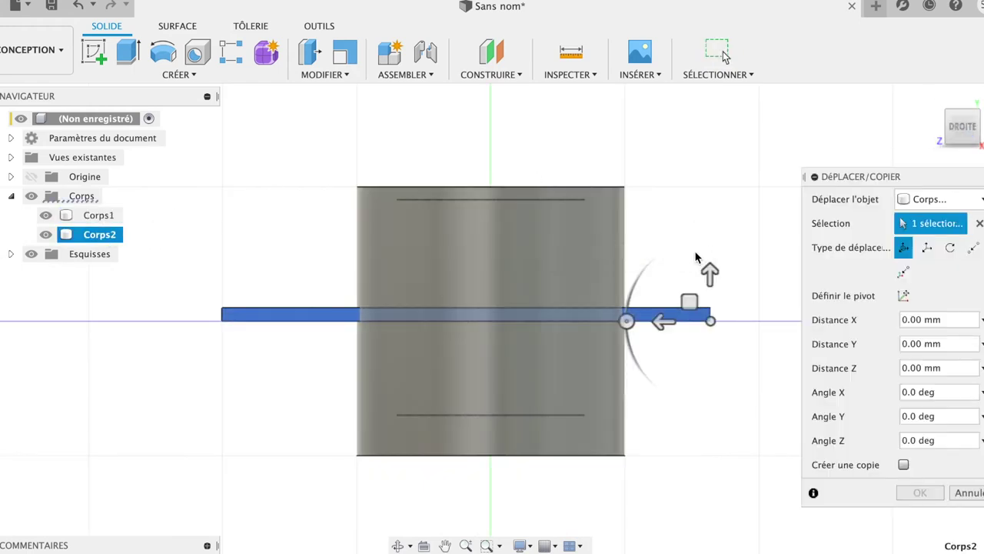
drag(709, 270, 701, 360)
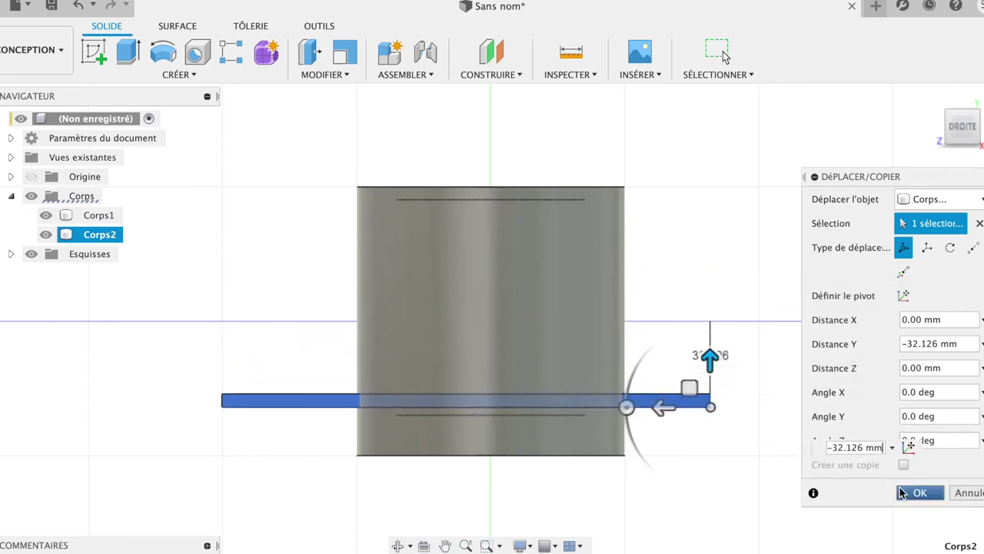
click(927, 496)
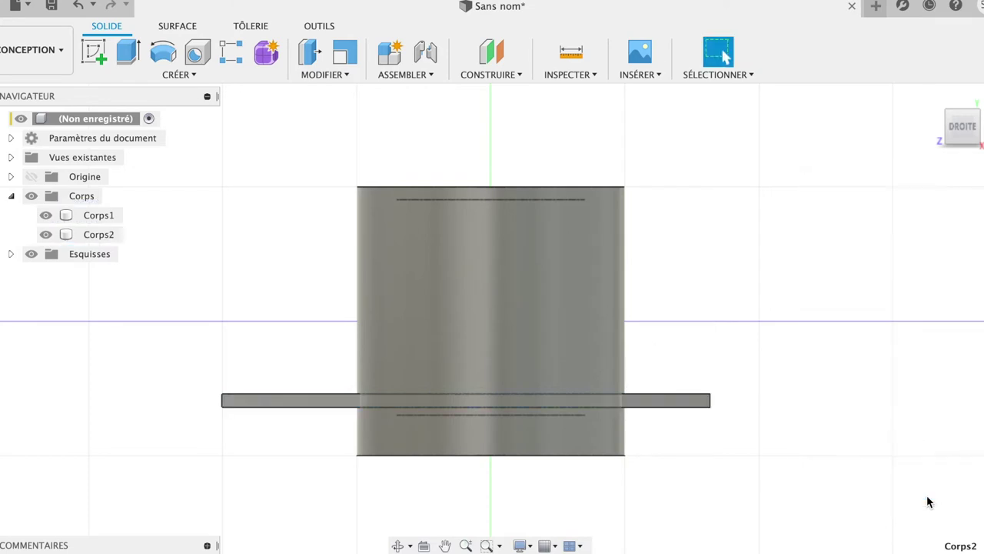
click(186, 74)
mouse_move(110, 400)
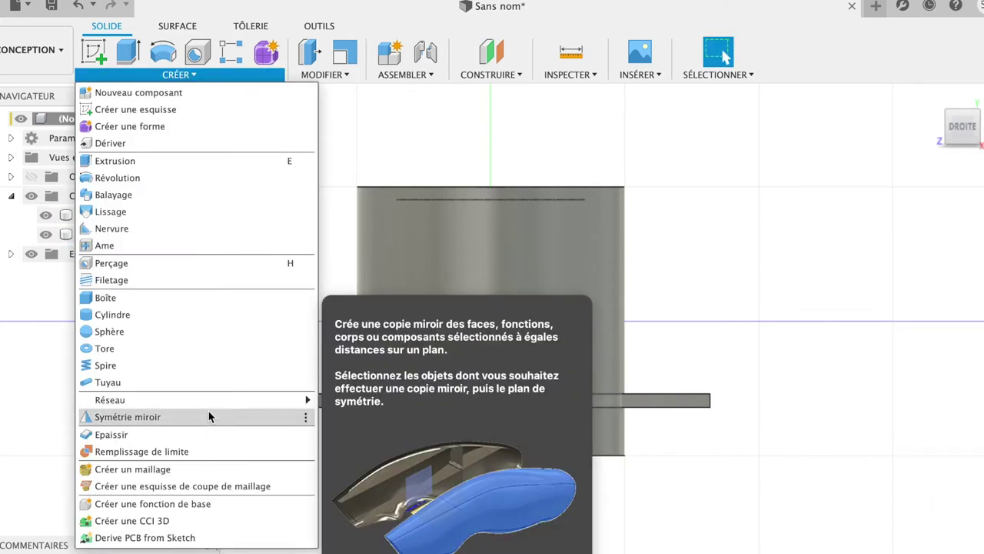
click(365, 401)
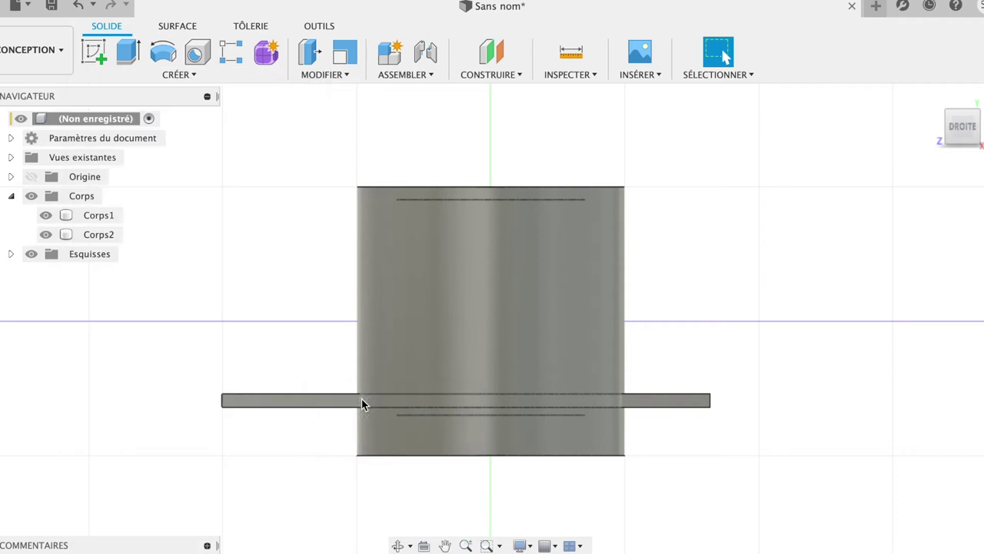
click(334, 401)
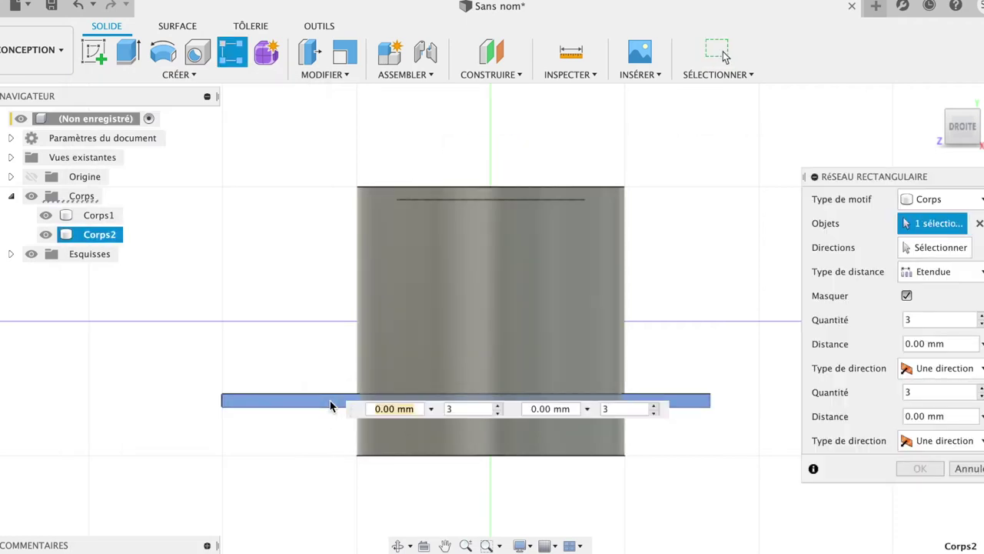
click(938, 247)
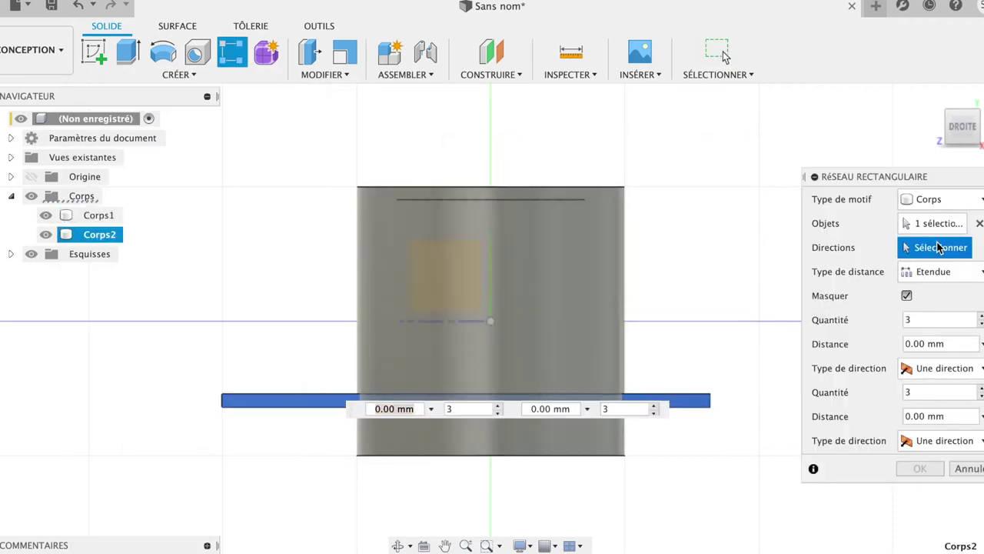
click(490, 281)
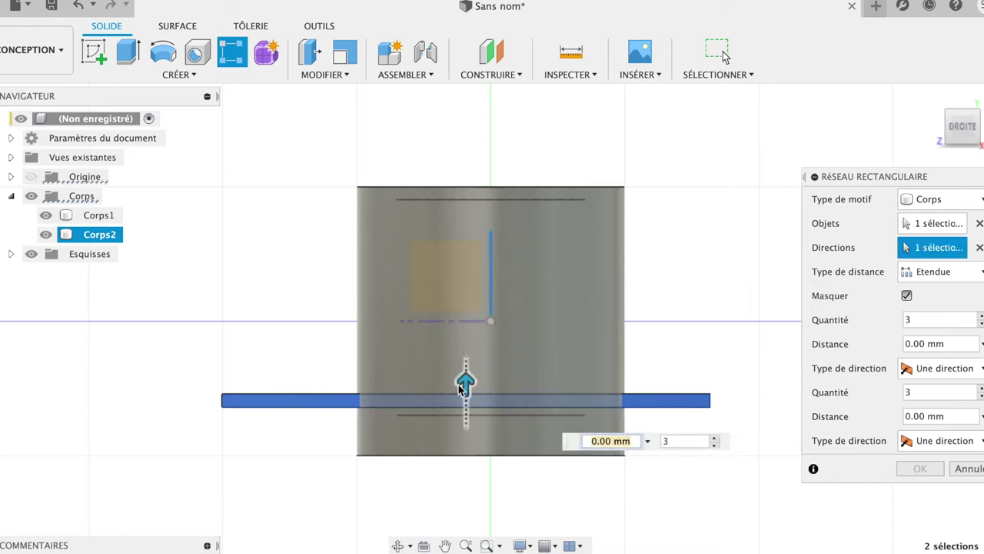
drag(466, 380, 454, 204)
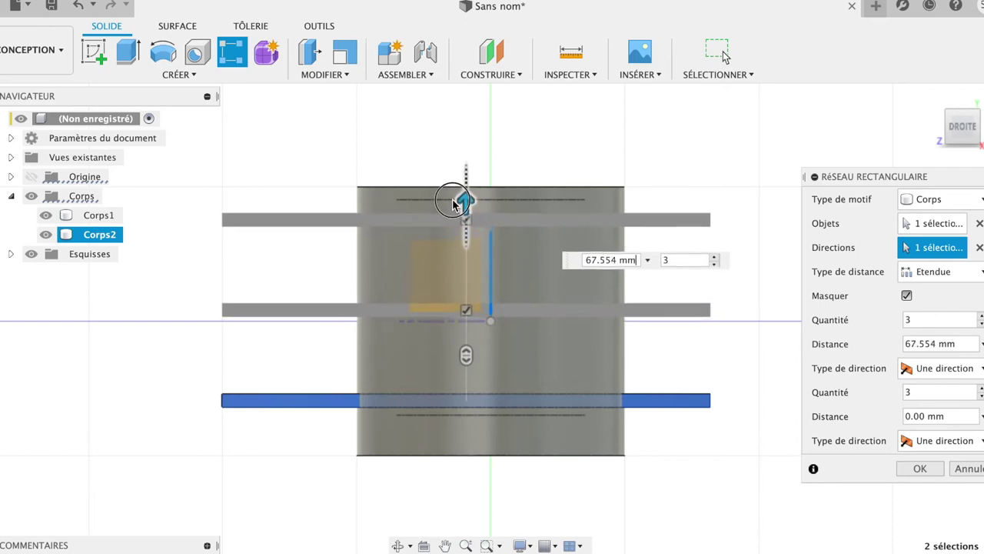
key(Tab)
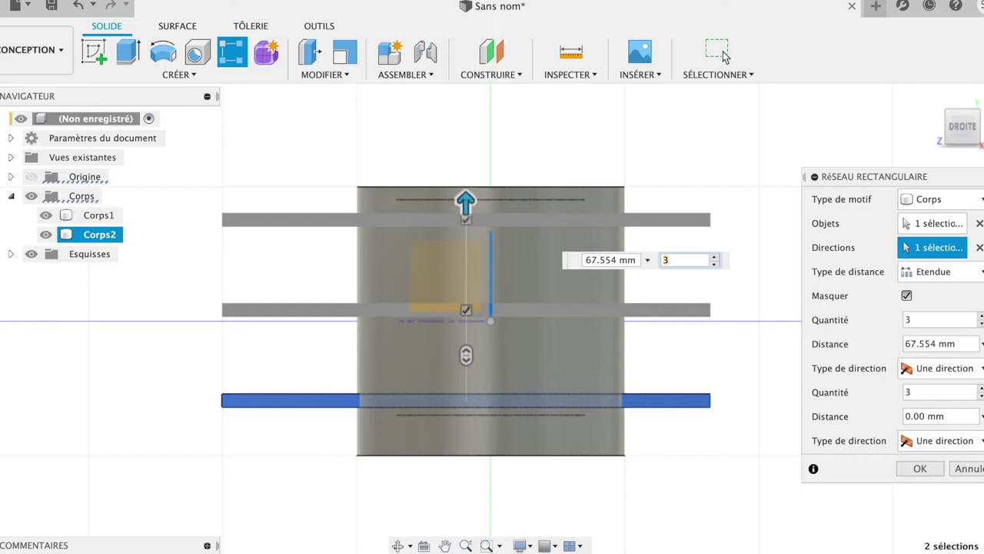
click(970, 469)
click(934, 96)
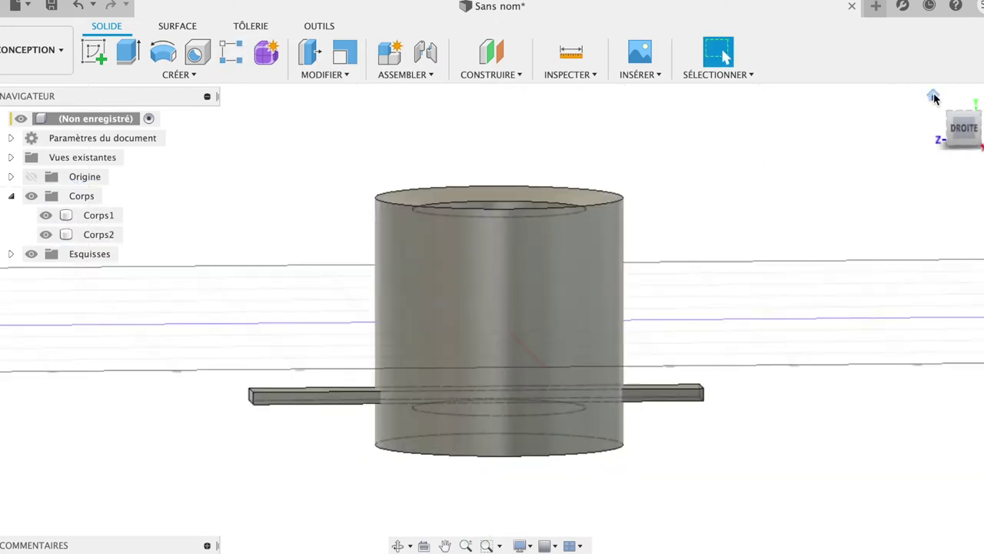
Copy and paste the bar as Corps3, placed about 30.7 mm parallel to Corps2.
click(961, 114)
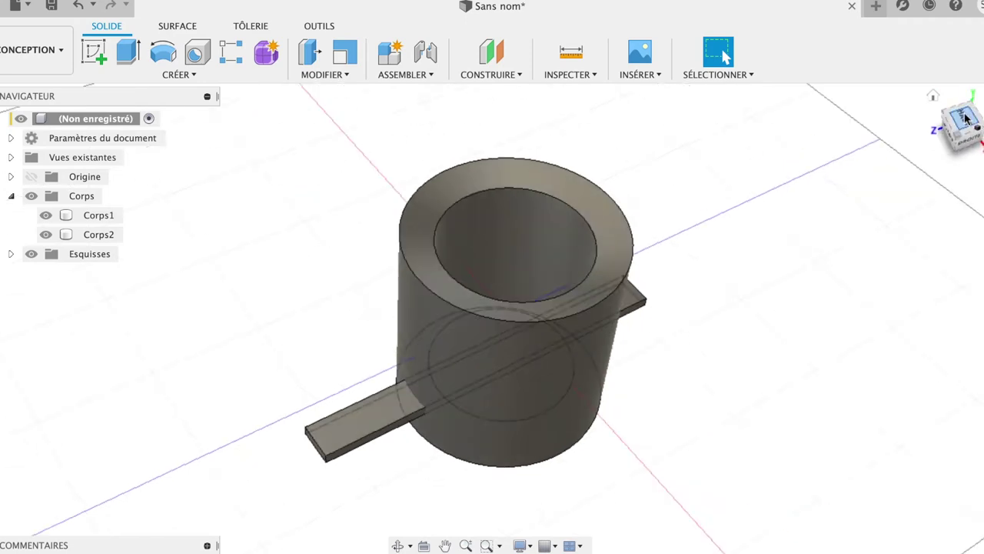
click(649, 332)
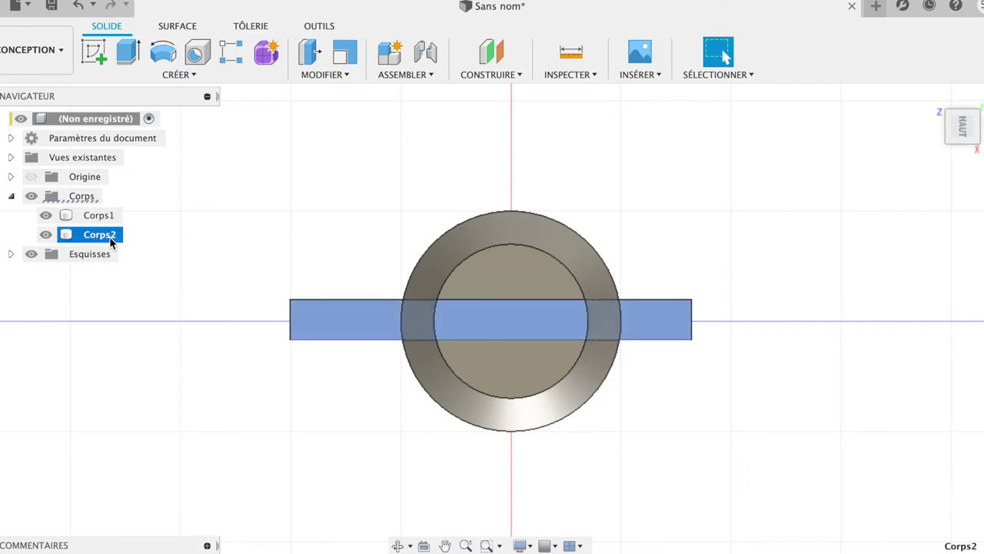
key(ctrl+c)
key(ctrl+v)
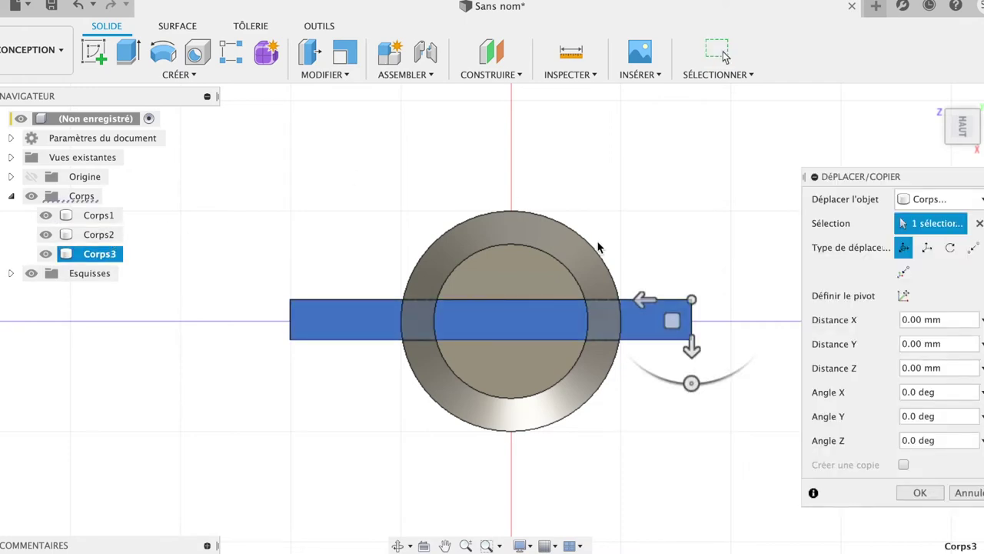
drag(692, 351, 691, 290)
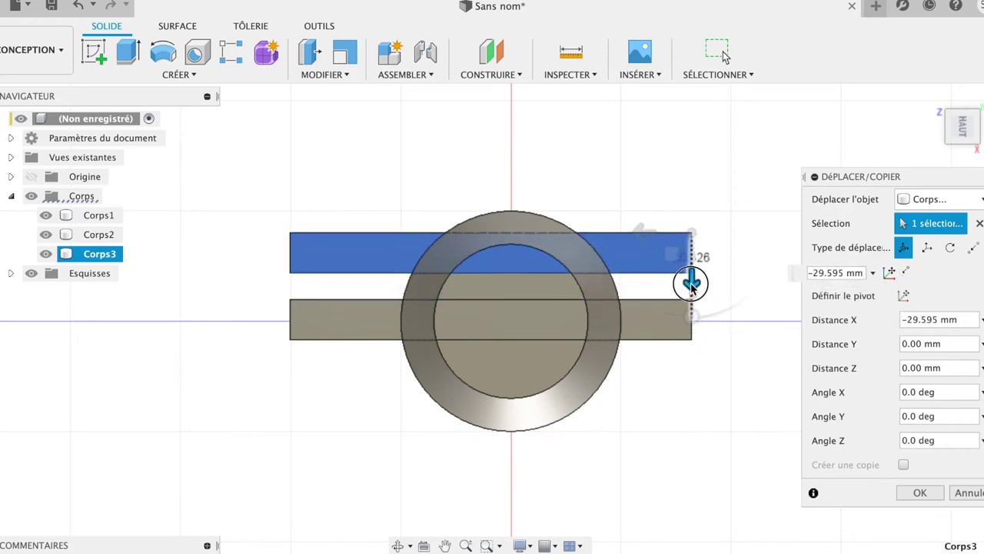
drag(691, 290, 691, 282)
click(920, 493)
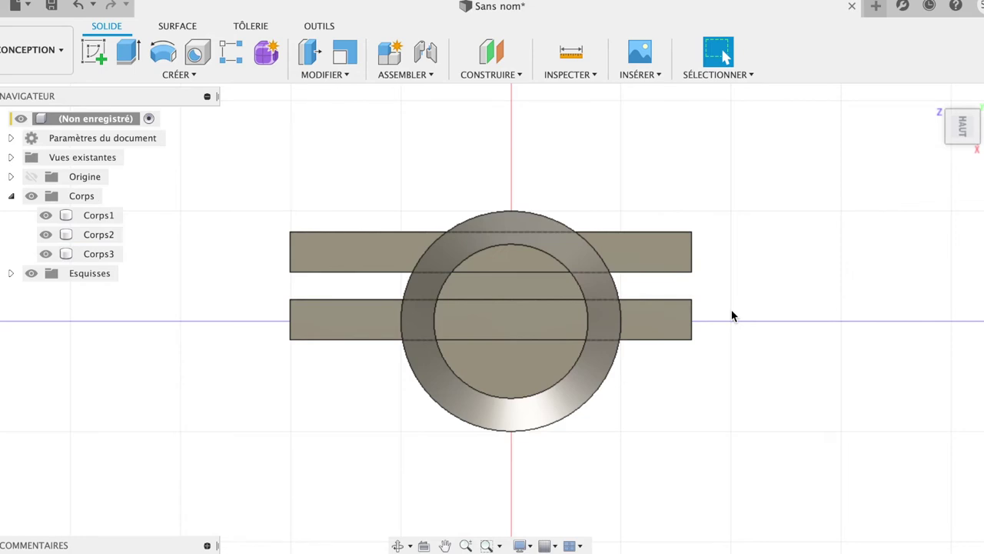
click(110, 254)
Rotate Corps3 by -90° and shift it 74.171 mm to centre it across the cup.
key(m)
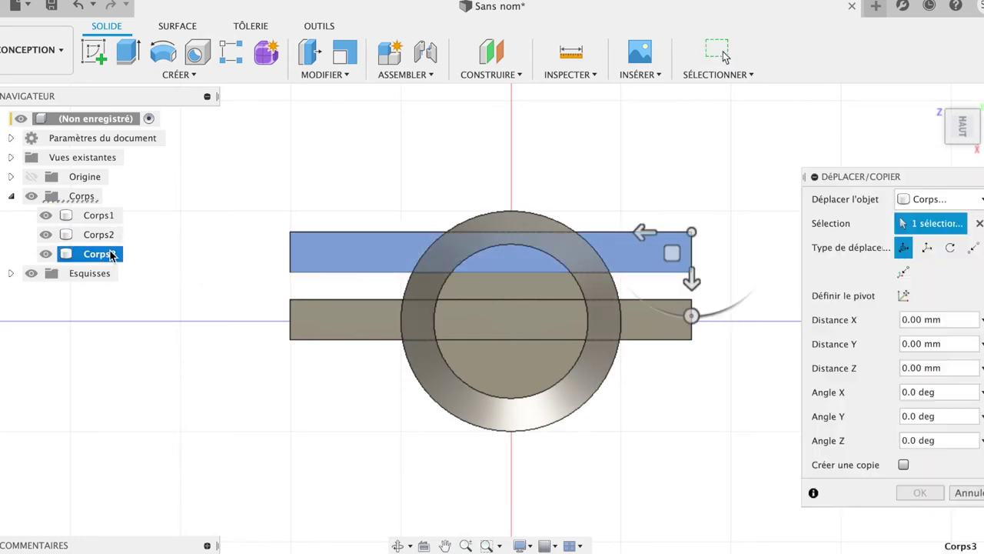
drag(692, 315, 637, 229)
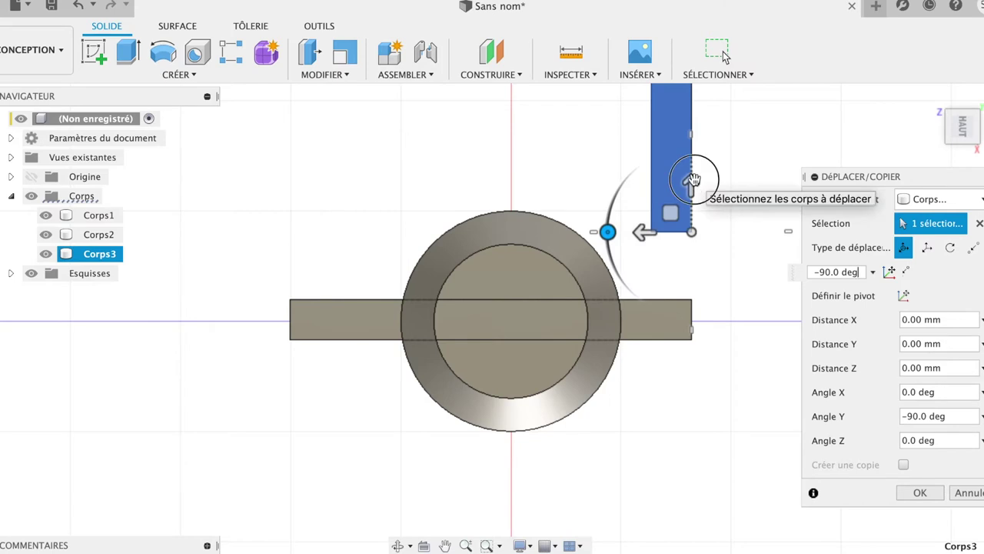
drag(691, 184, 742, 481)
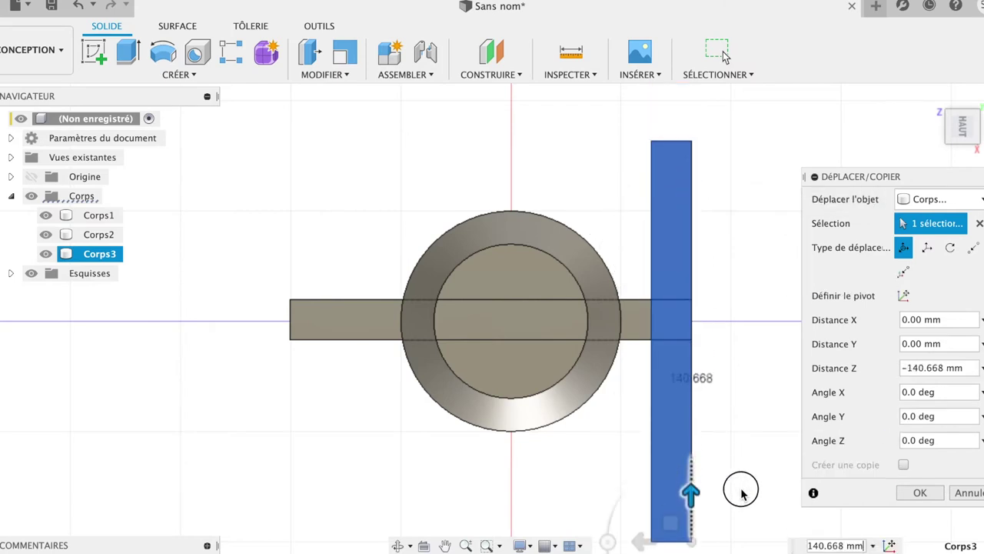
drag(742, 480, 741, 540)
drag(641, 534, 478, 528)
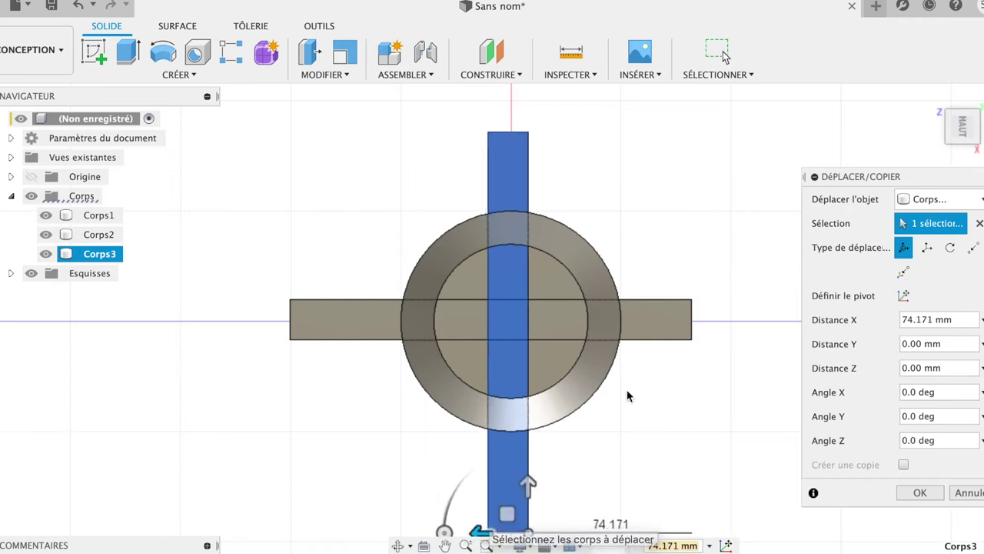
click(935, 496)
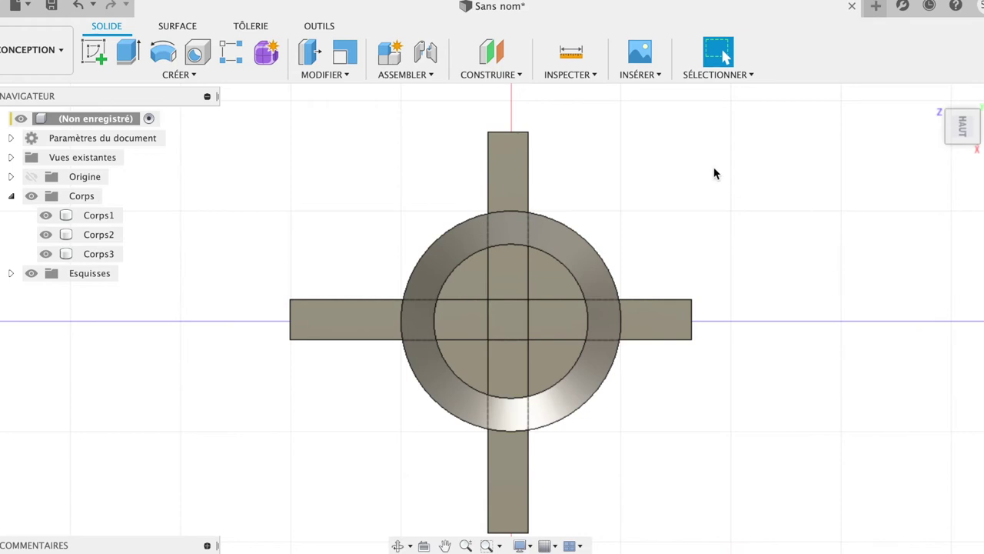
Set up a circular body pattern of the upright bar around the cylinder's circular edge.
click(515, 168)
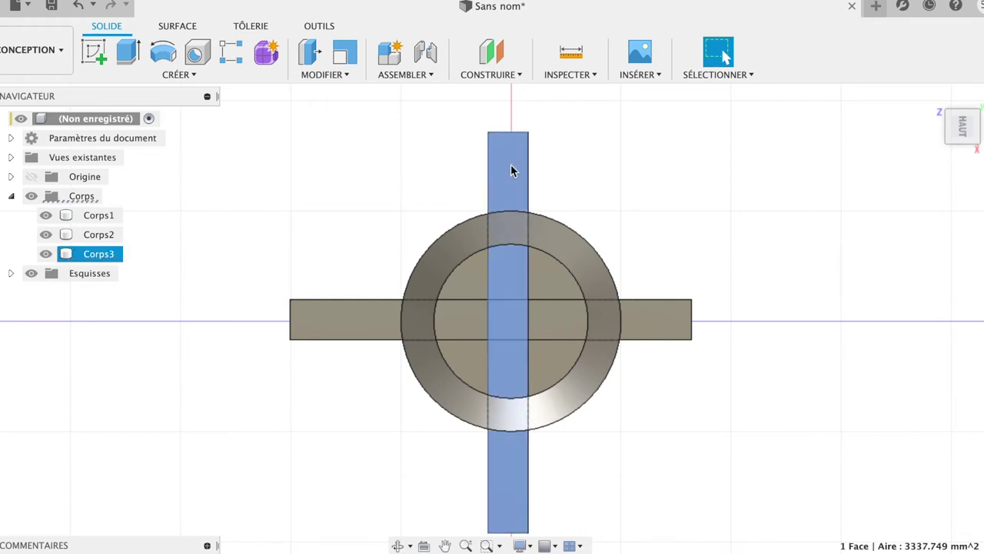
click(186, 74)
mouse_move(192, 400)
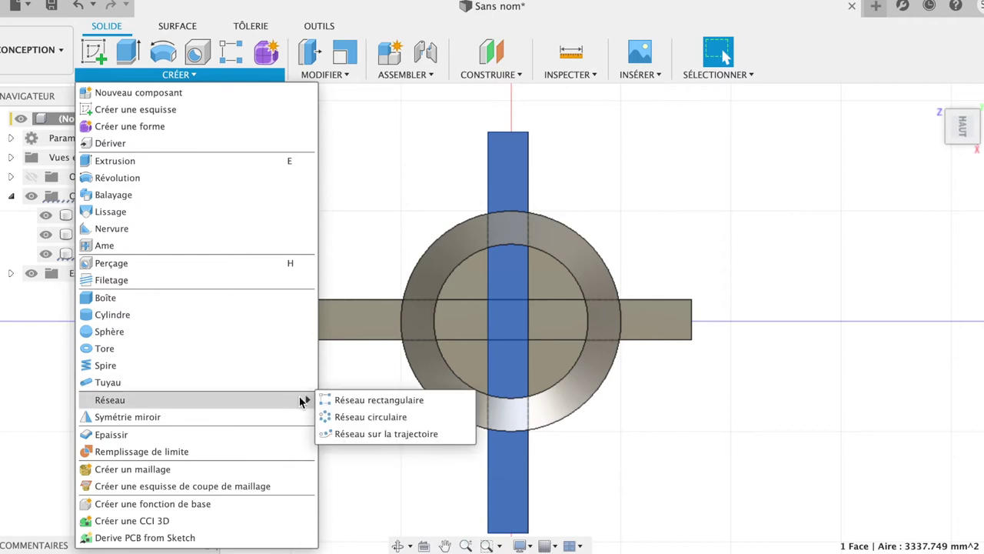
click(360, 419)
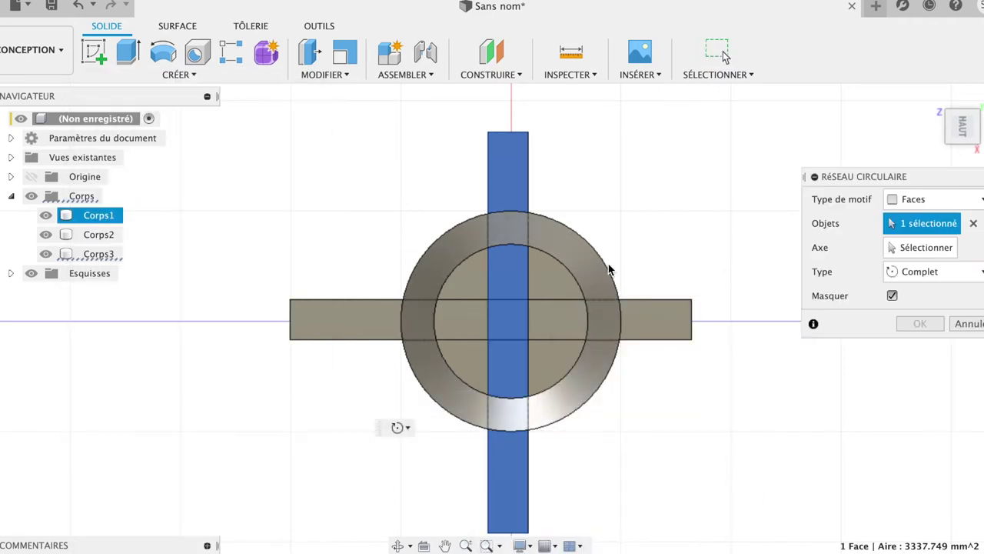
click(918, 200)
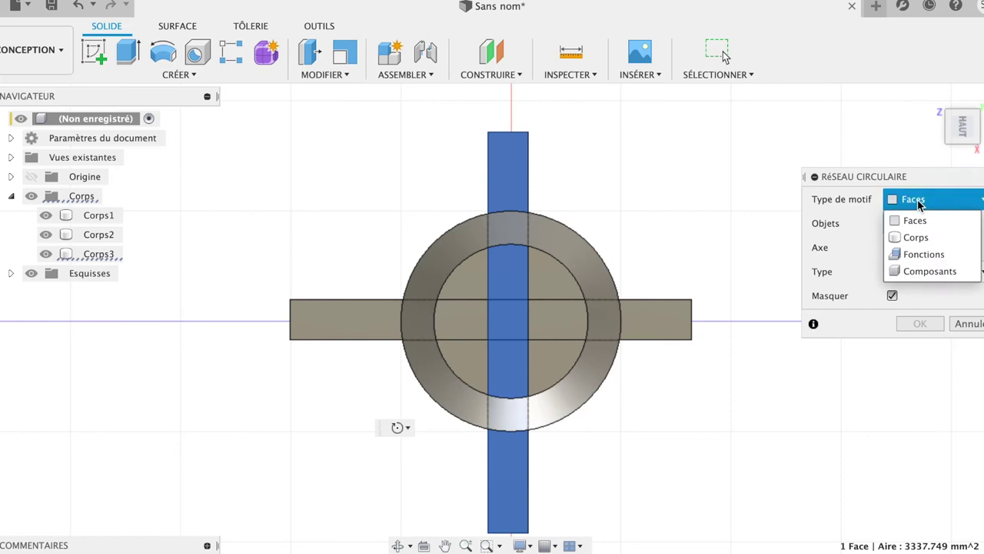
click(916, 239)
click(512, 162)
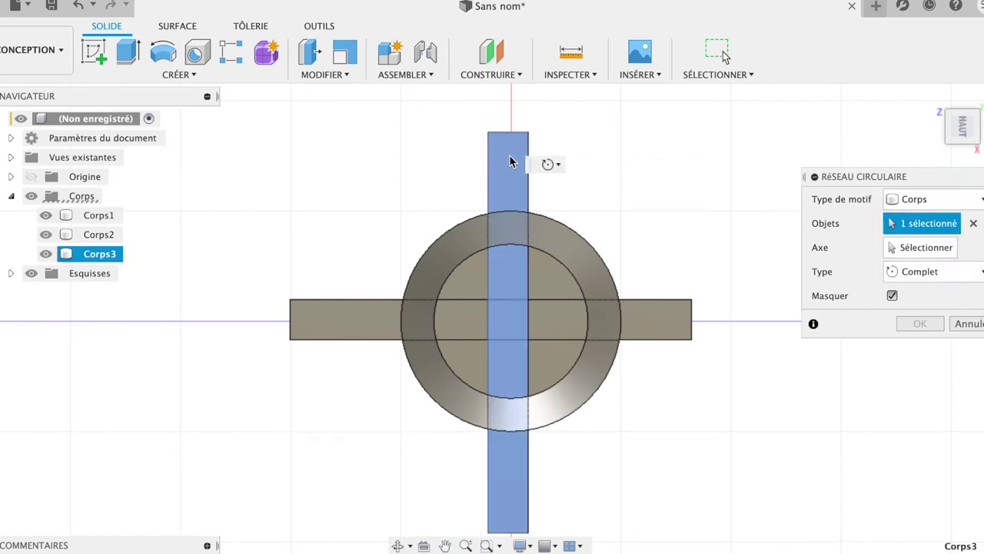
click(940, 248)
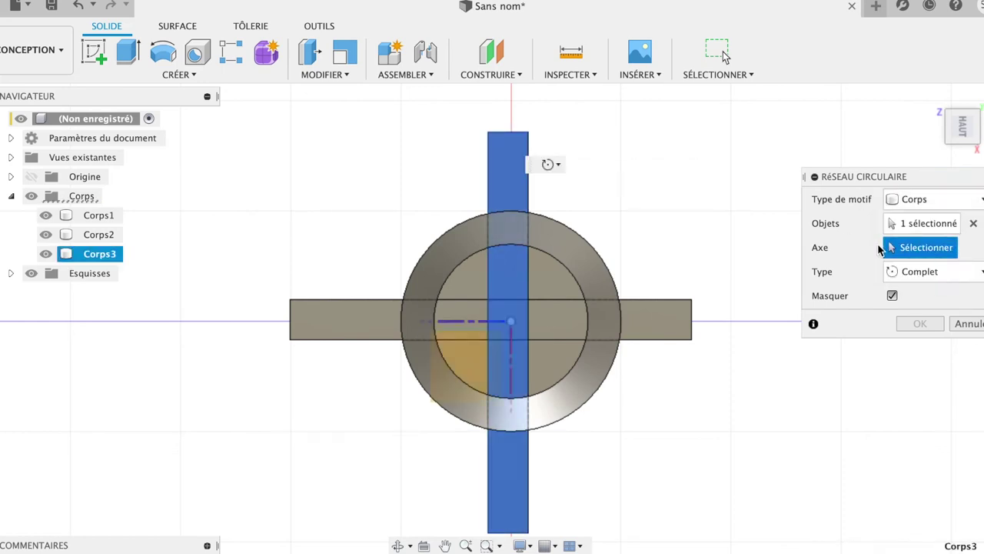
click(597, 256)
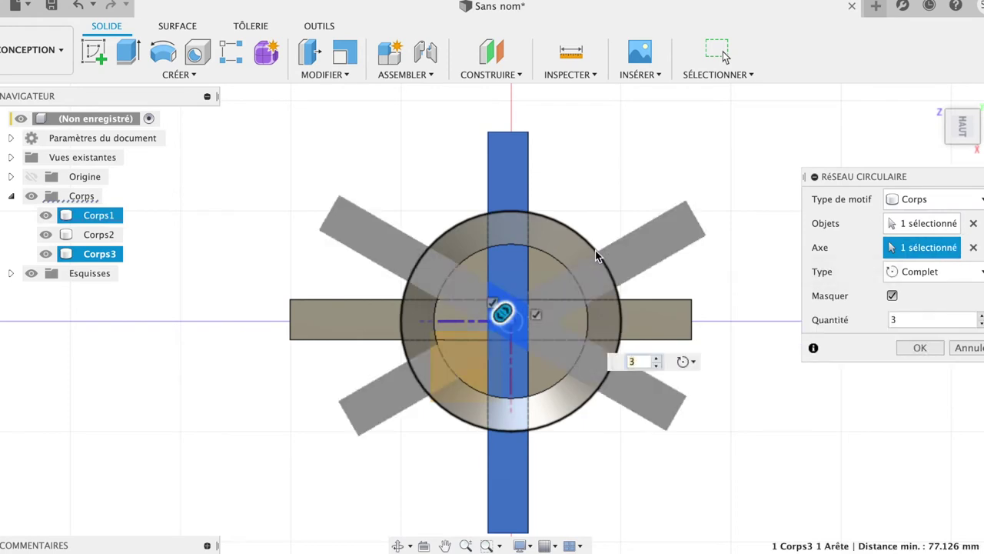
Adjust the pattern quantity so five bars sit evenly around the cup, and confirm.
click(982, 316)
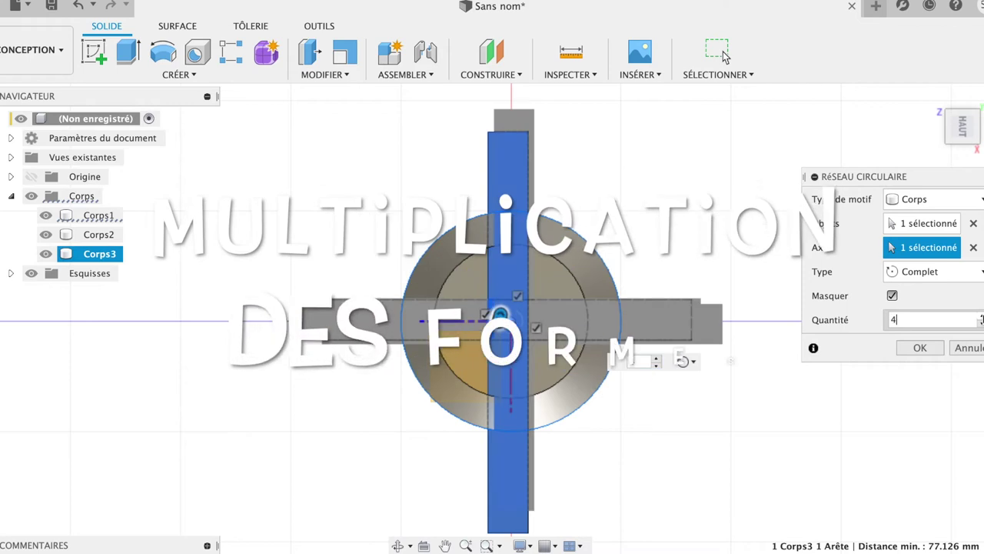
click(982, 316)
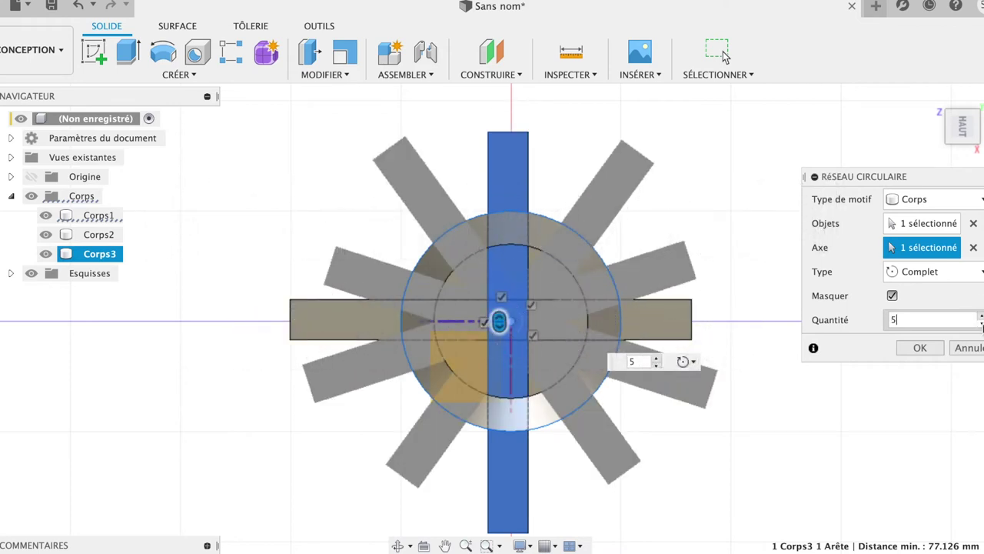
click(982, 323)
click(981, 323)
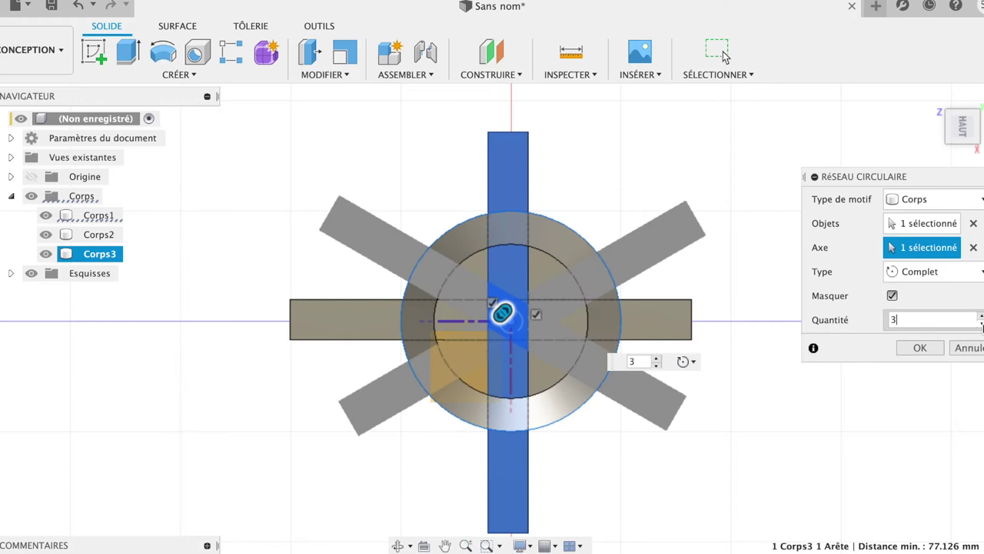
click(537, 317)
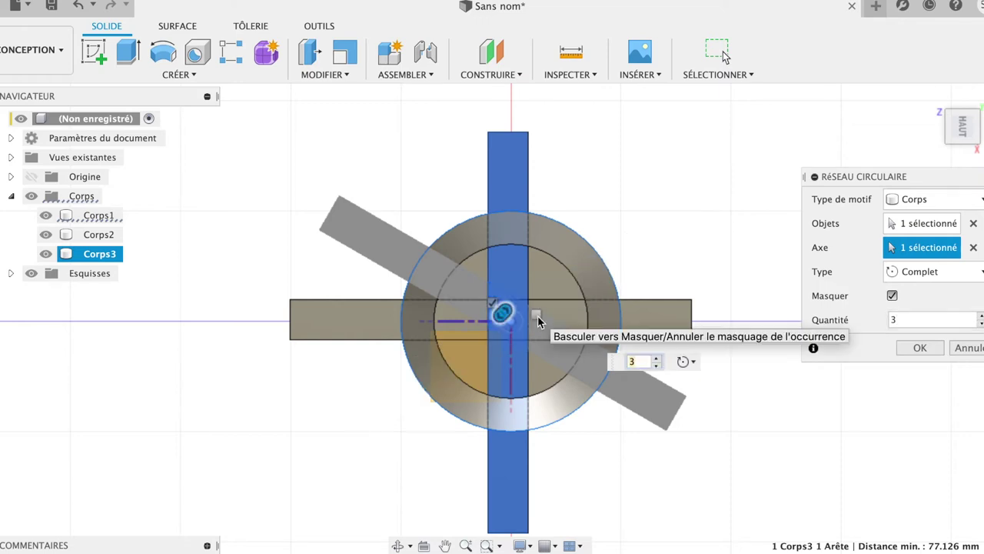
click(537, 317)
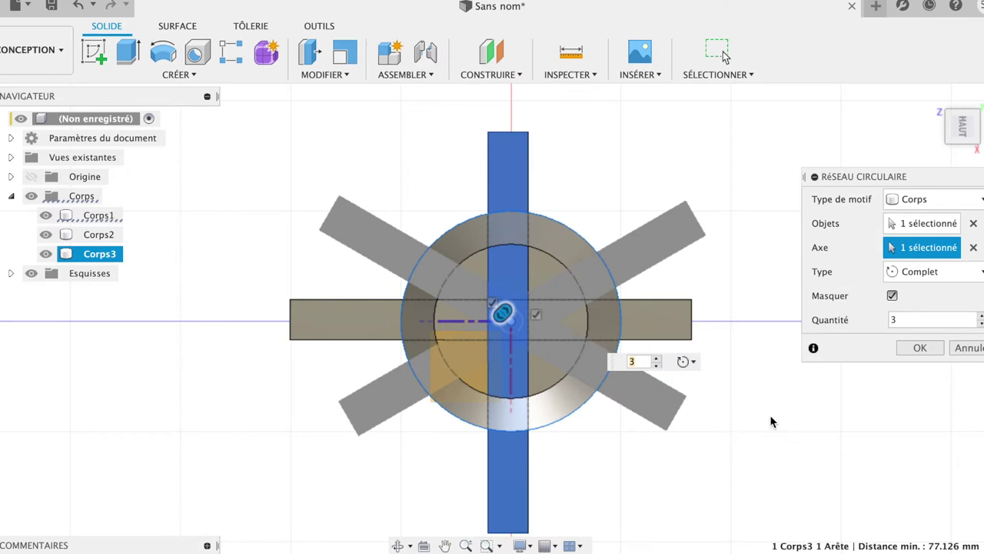
click(962, 319)
text(4)
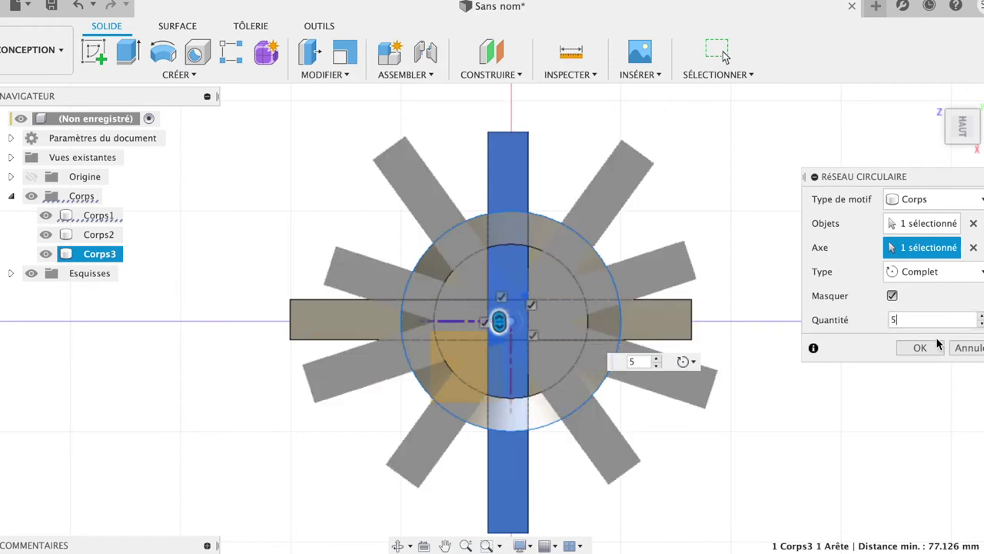
click(920, 349)
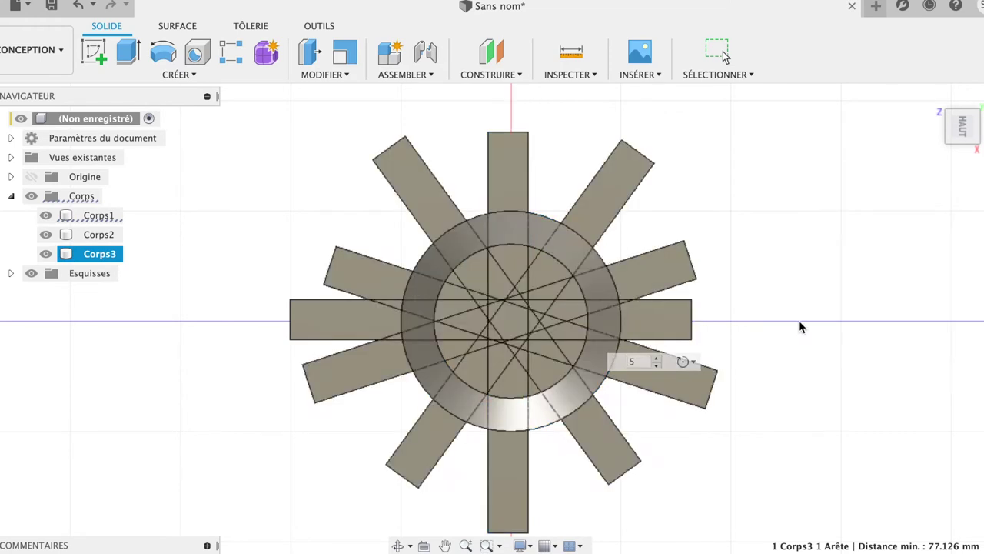
Delete the horizontal bar Corps2.
click(109, 233)
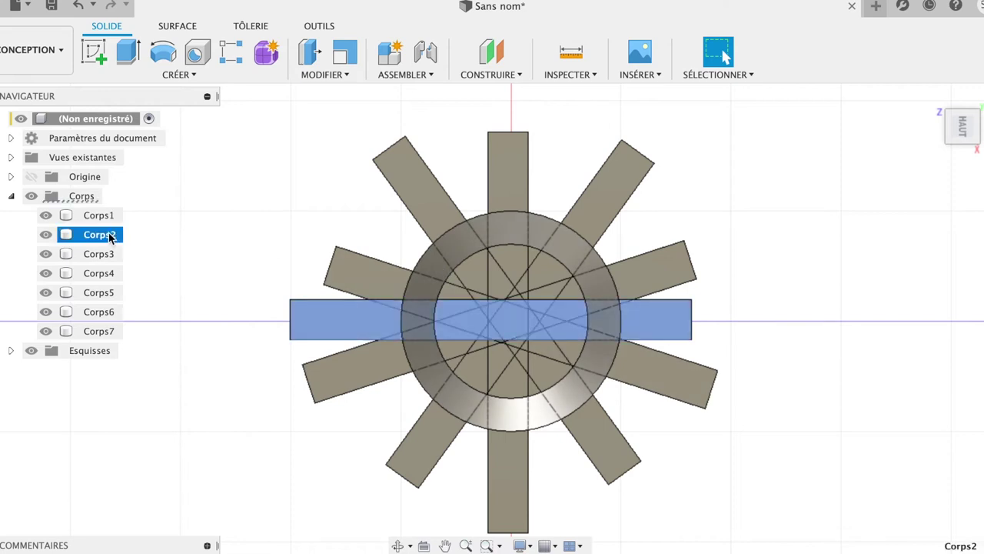
right_click(108, 235)
click(144, 230)
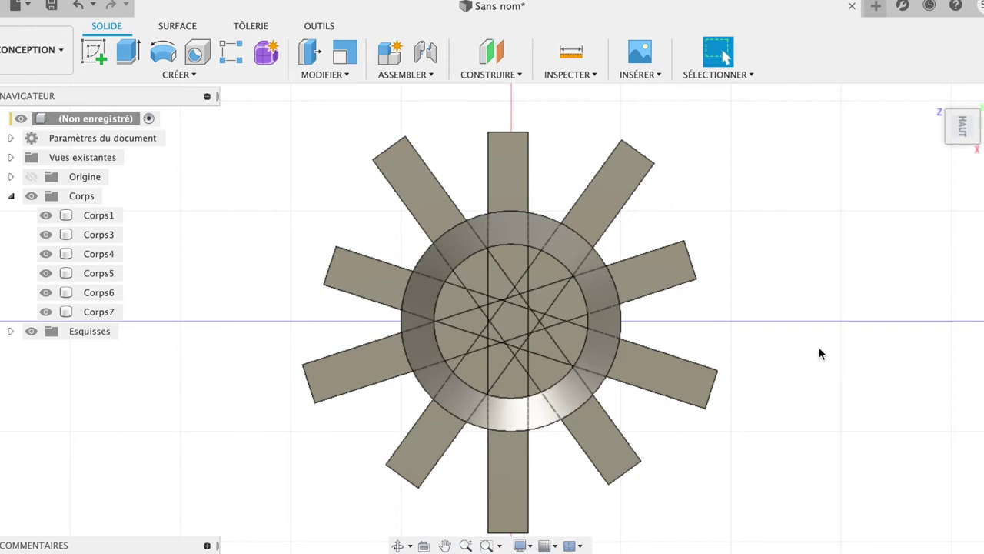
Select bars Corps3 through Corps7 and tilt the view to see them in 3D.
click(108, 238)
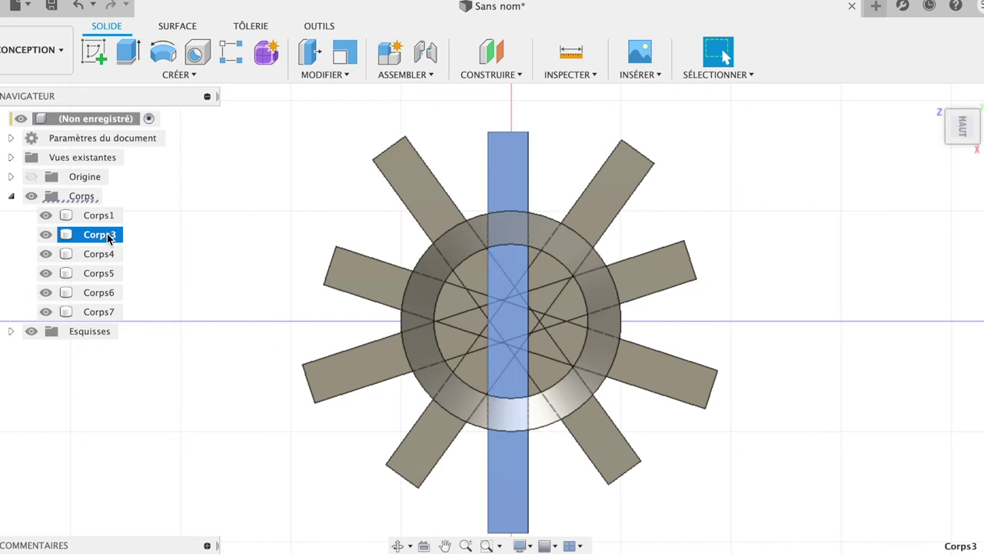
shift+click(97, 316)
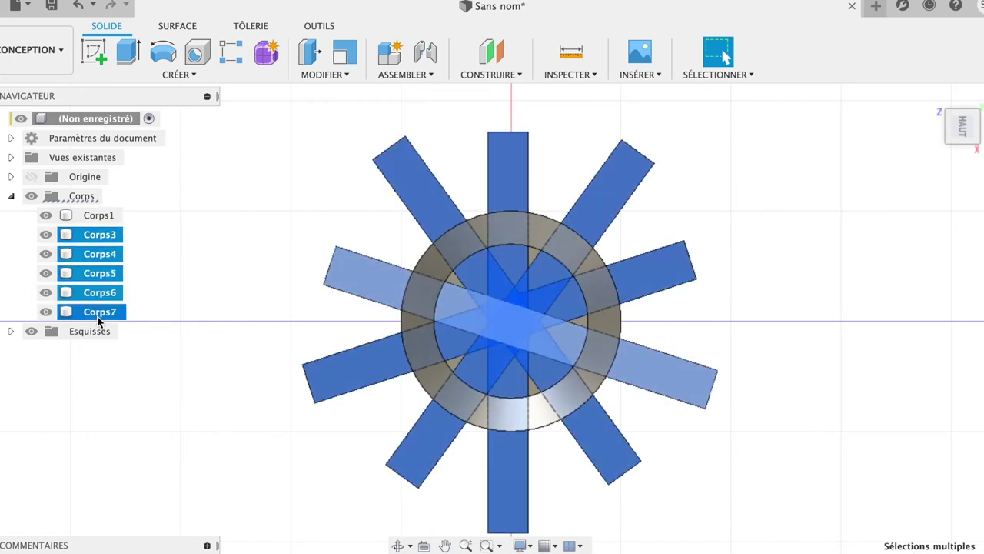
mouse_move(962, 126)
drag(959, 127, 924, 56)
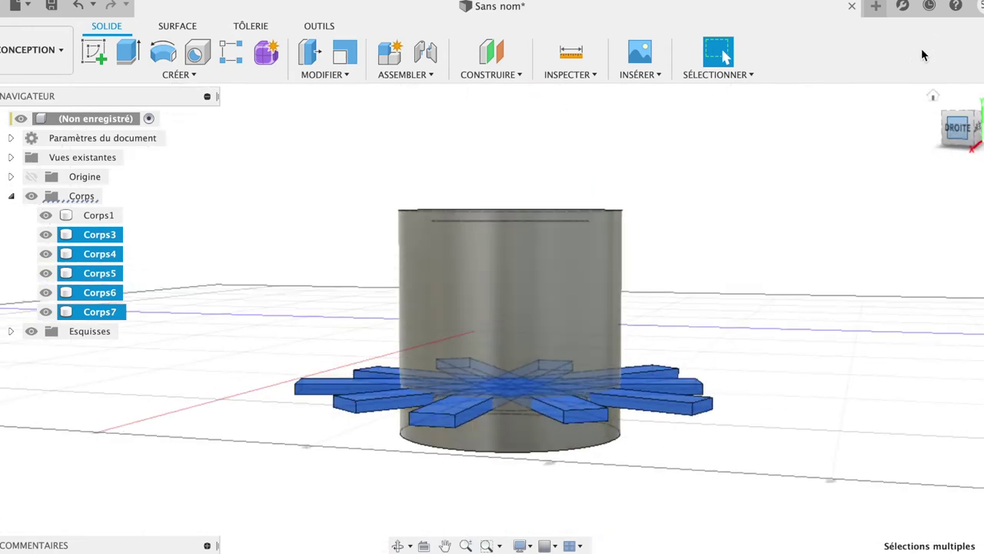
Pattern the bar along the cylinder's vertical axis into 6 stacked copies spanning 61.988 mm.
click(192, 74)
mouse_move(110, 400)
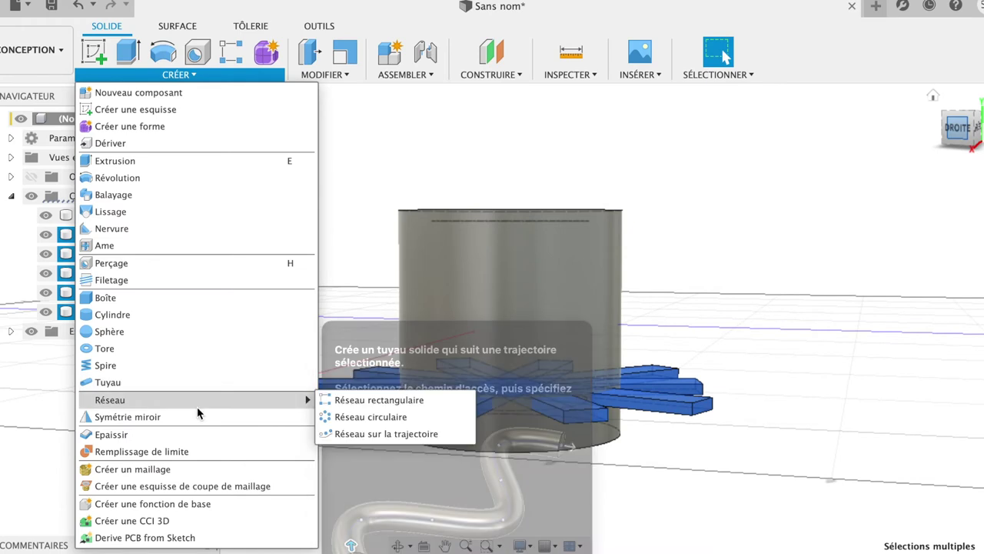
click(350, 402)
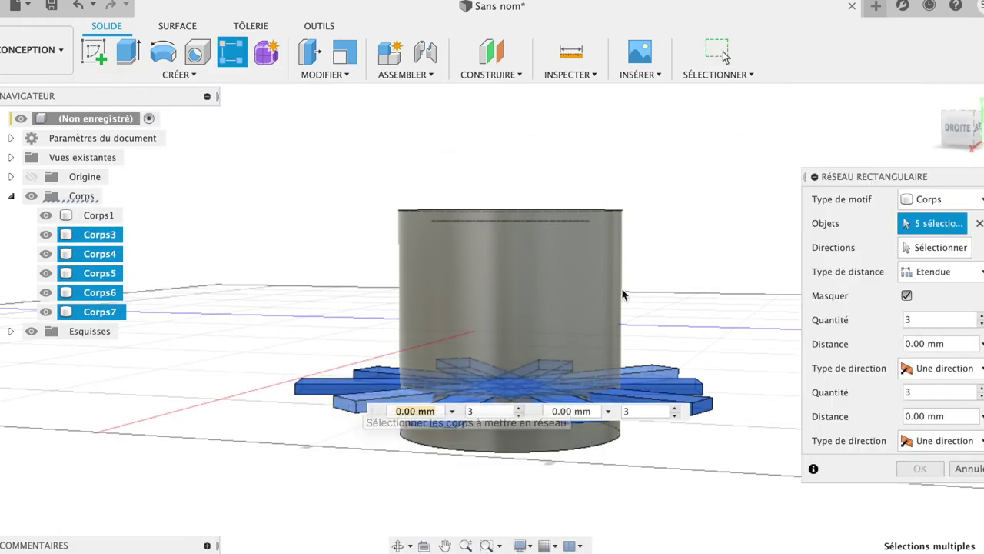
click(942, 248)
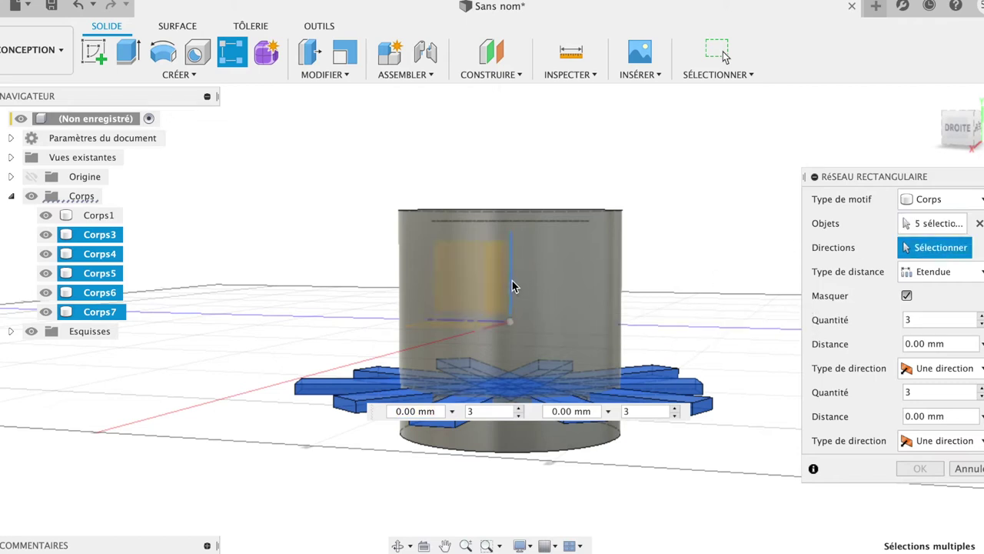
click(513, 283)
mouse_move(504, 373)
mouse_down()
mouse_move(493, 256)
mouse_move(504, 230)
mouse_up()
double_click(973, 318)
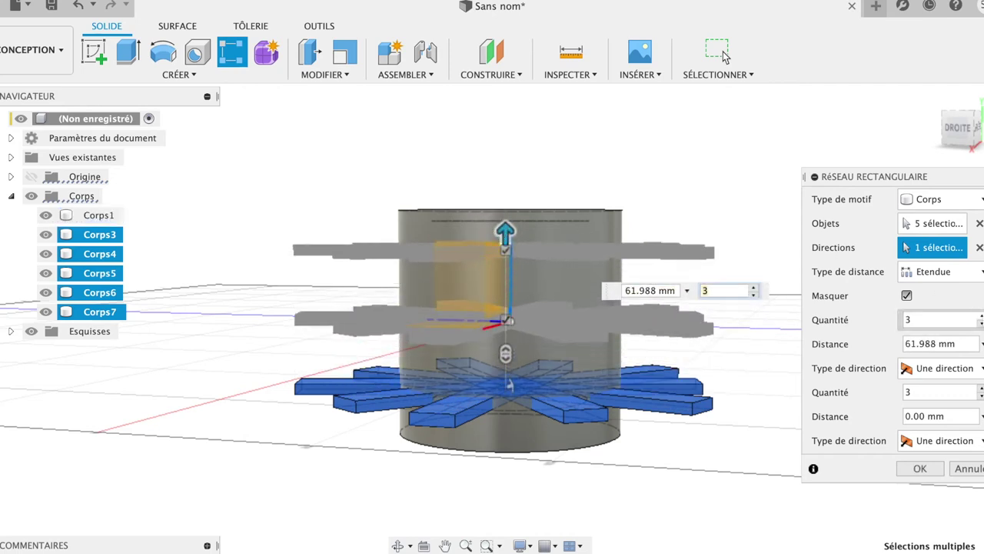
text(4)
click(981, 315)
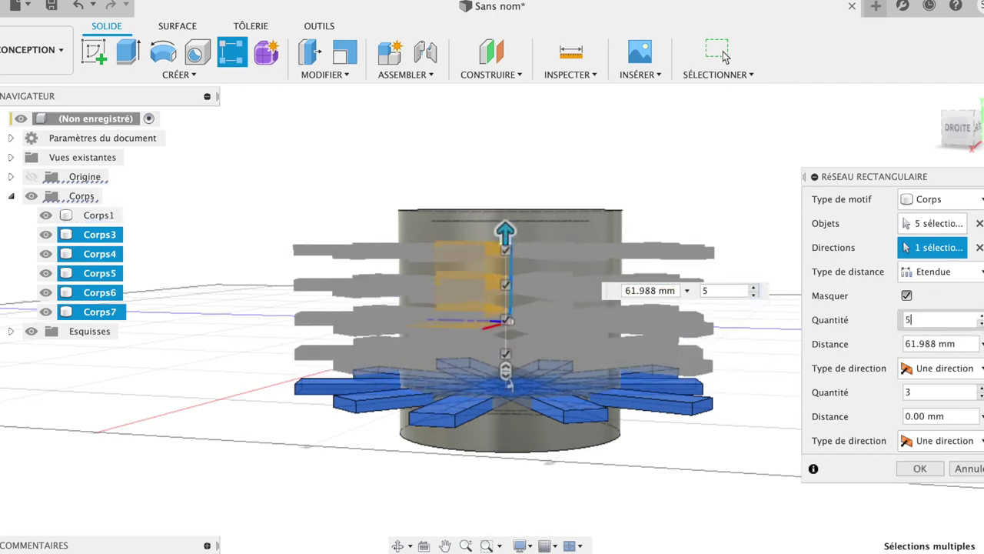
click(960, 135)
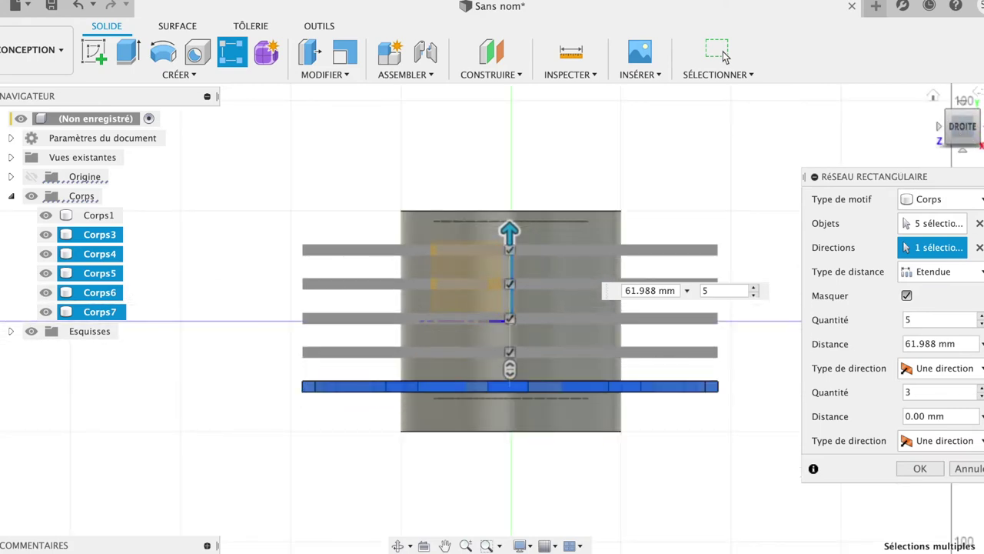
click(982, 316)
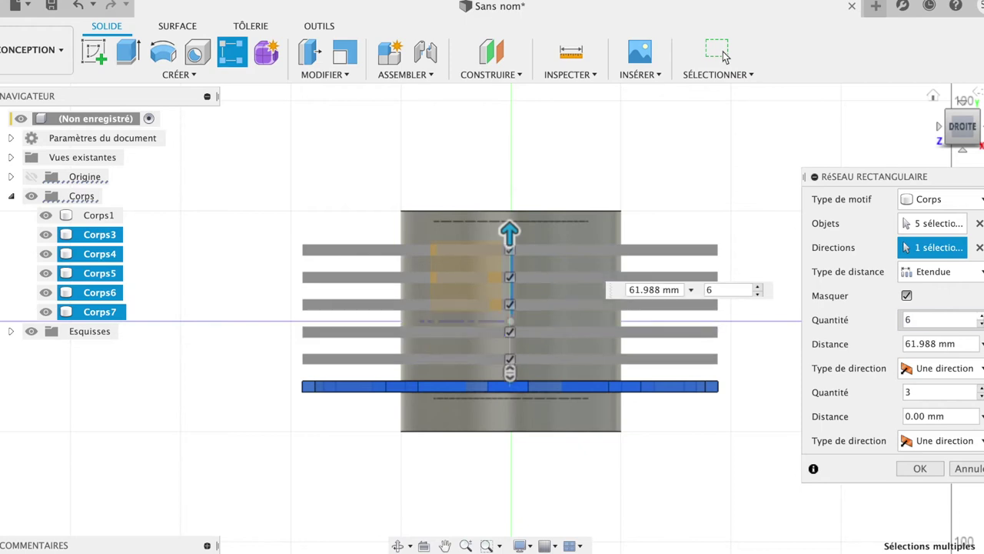
click(921, 469)
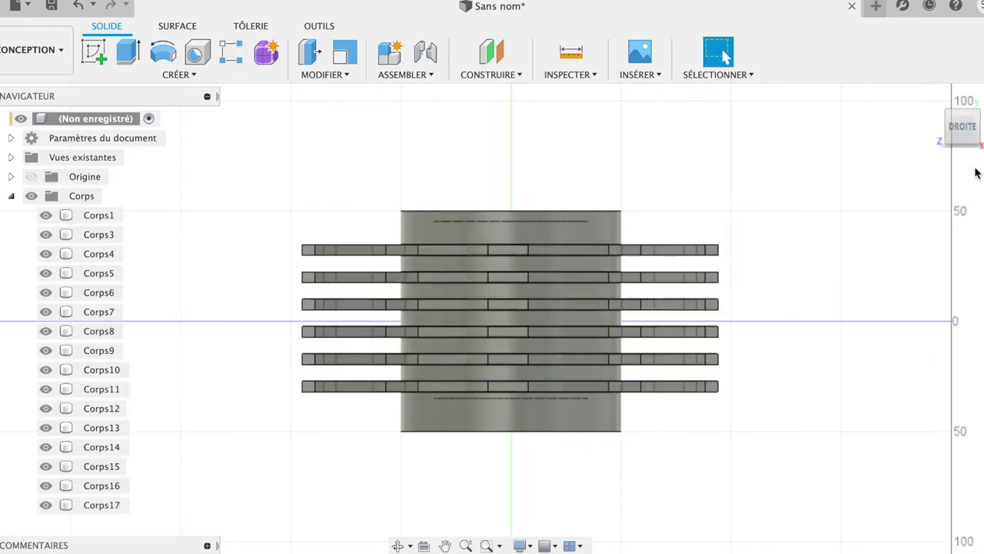
Return to the home 3D view and orbit to see the slotted cylinder from higher up.
click(933, 98)
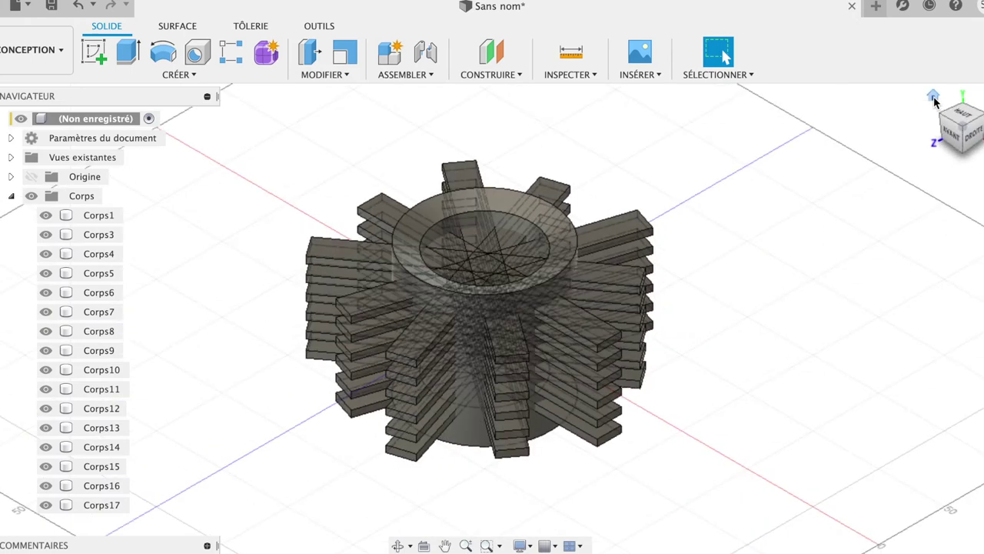
shift+middle_drag(911, 103, 355, 154)
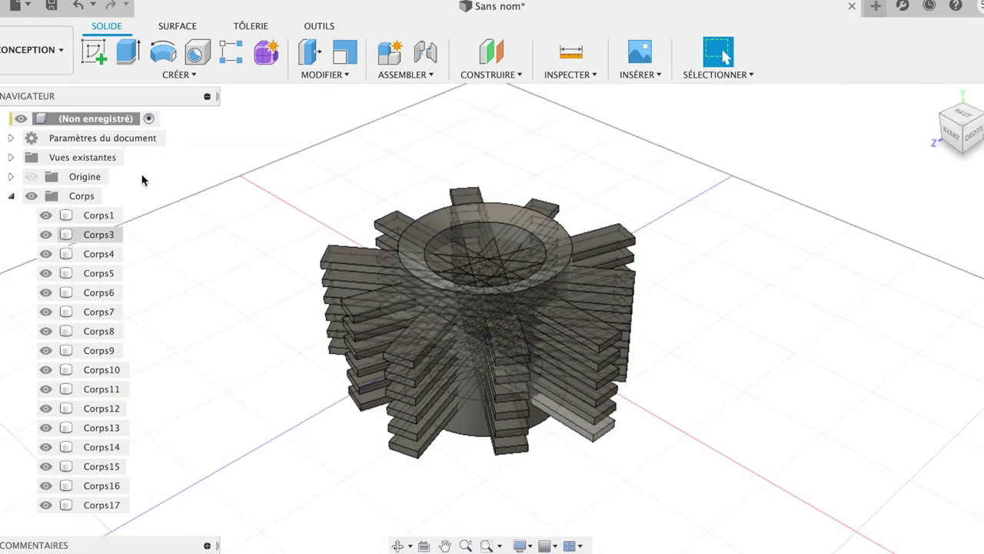
click(345, 77)
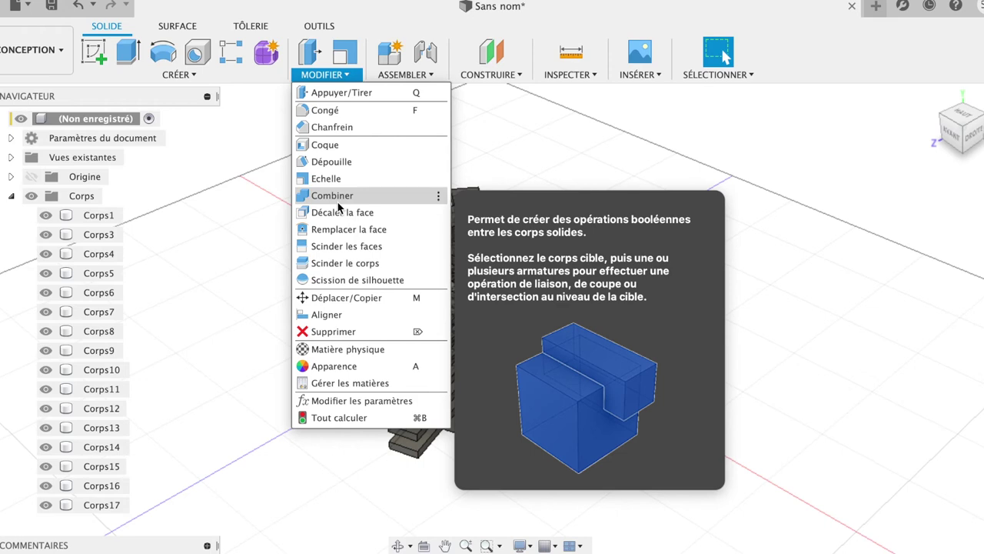
Combine with Cut, using Corps1 as target and Corps3 through Corps32 as tool bodies.
click(338, 197)
click(109, 218)
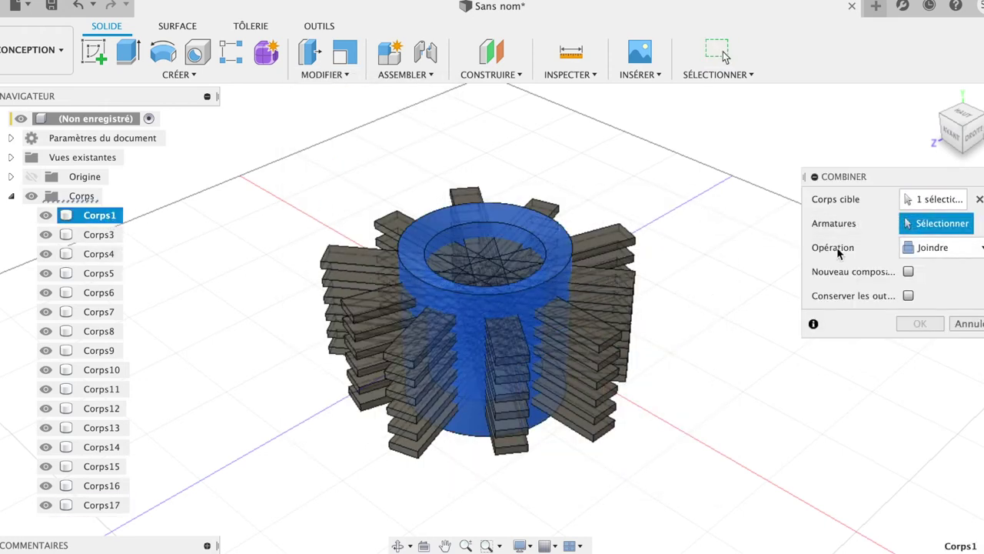
click(944, 248)
click(971, 290)
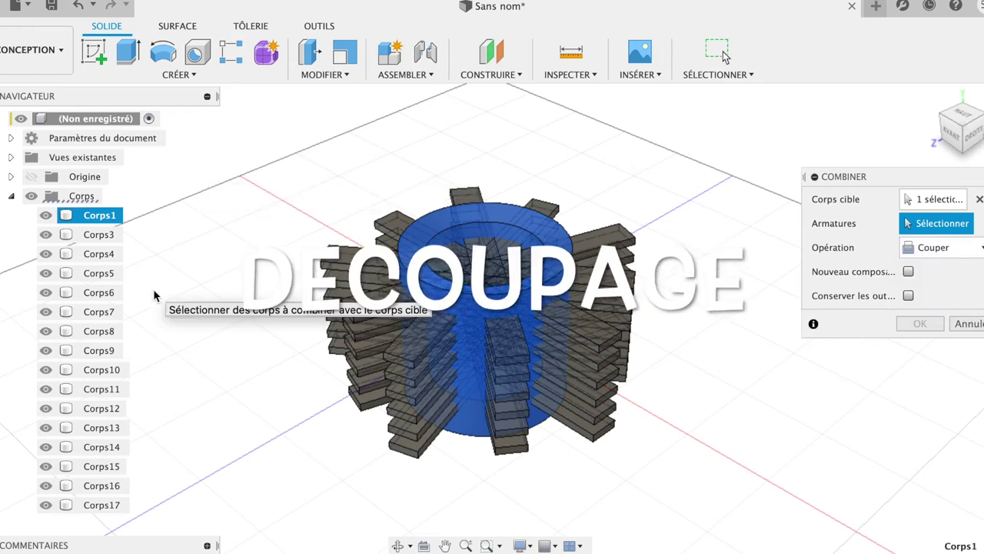
click(96, 235)
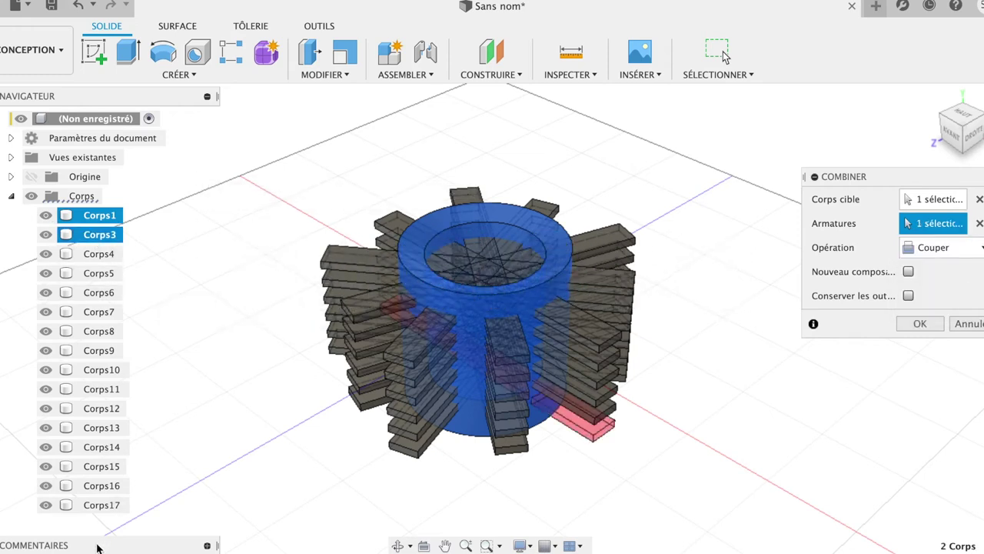
shift+click(105, 505)
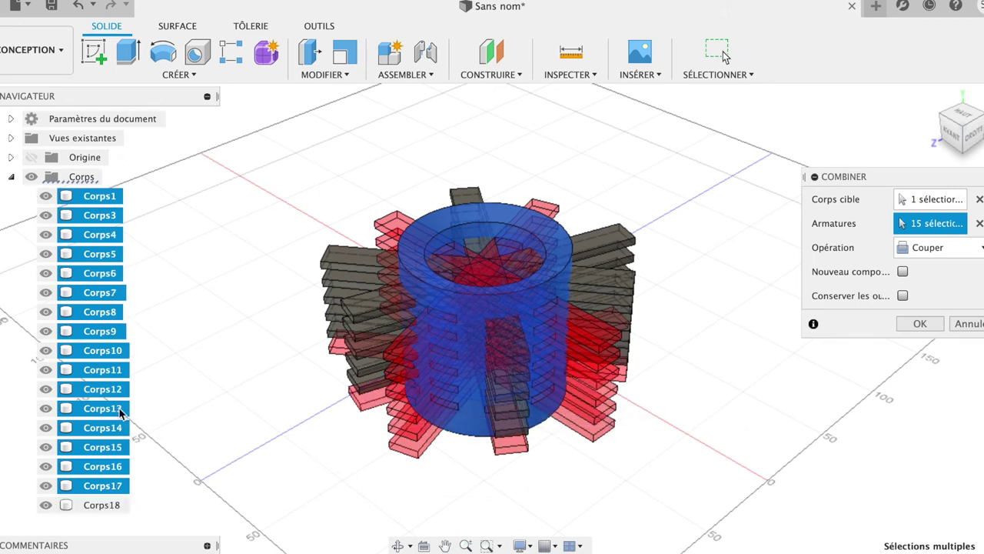
scroll(119, 414, down, 5)
scroll(119, 414, down, 2)
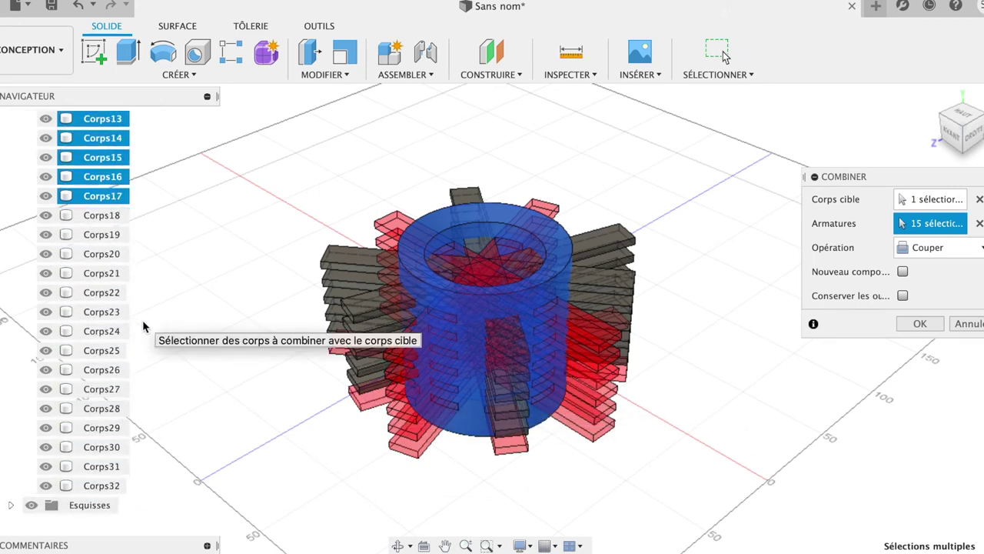
shift+click(105, 488)
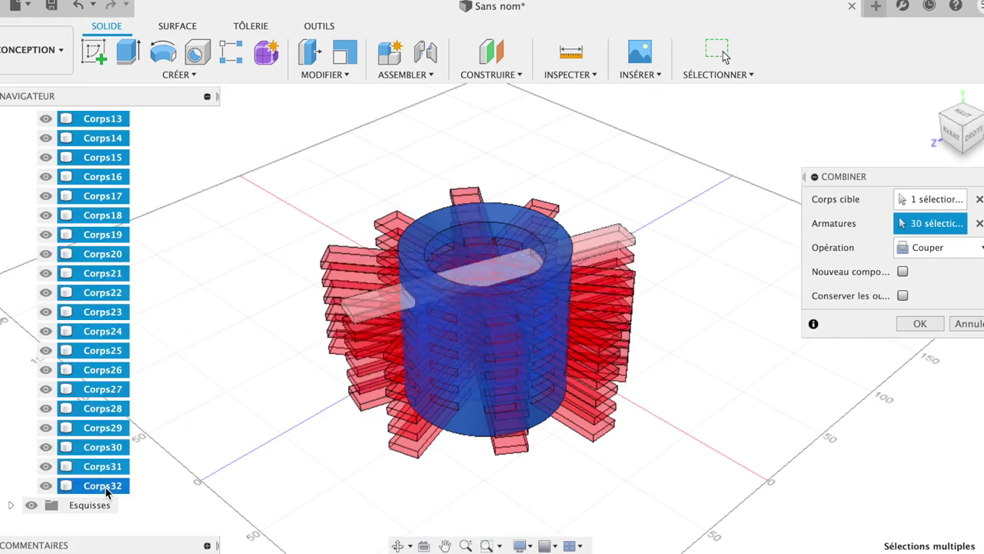
click(921, 324)
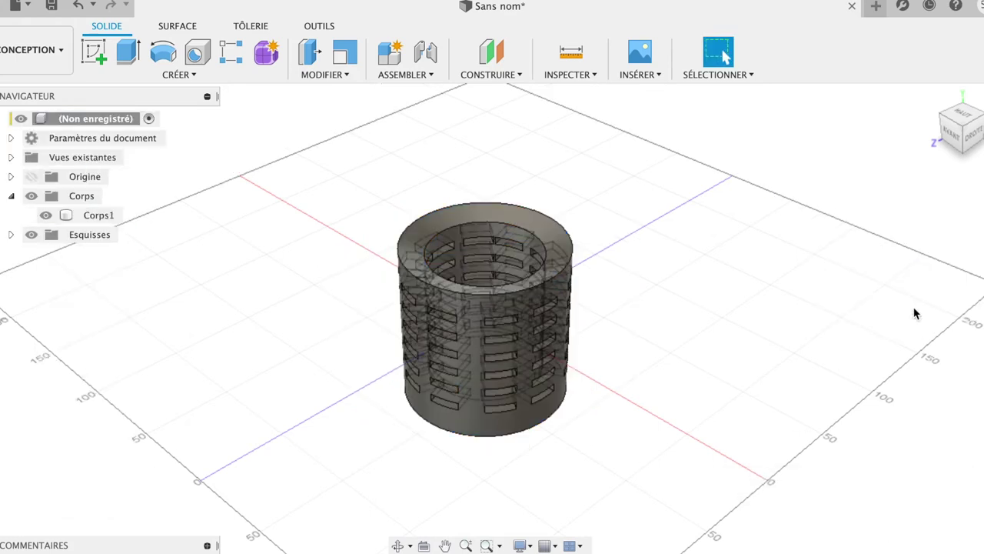
Orbit from a top-down to an oblique view and select the cylinder's inner bottom face.
mouse_move(960, 123)
click(933, 96)
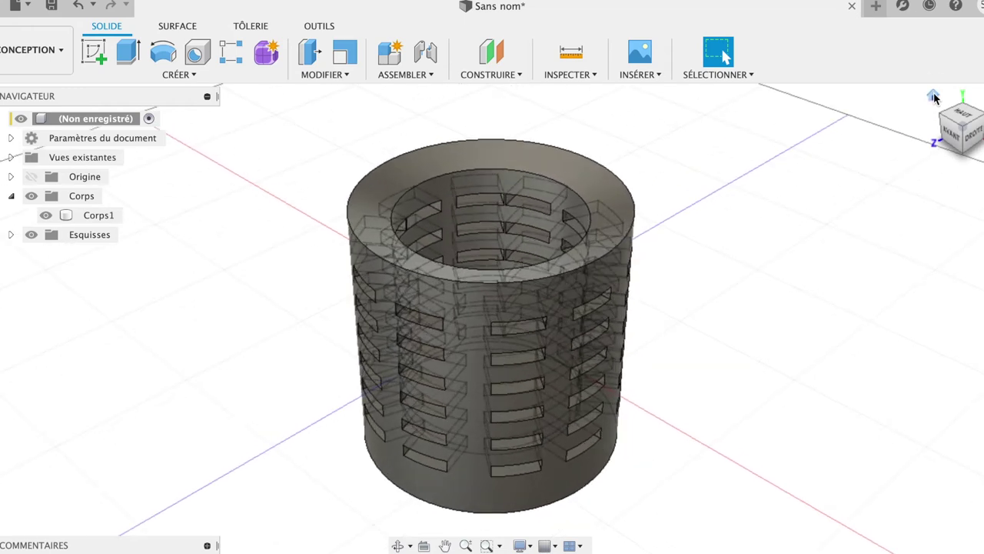
mouse_move(960, 116)
shift+middle_down()
mouse_move(919, 171)
mouse_move(861, 169)
mouse_move(806, 137)
mouse_move(809, 94)
mouse_move(842, 88)
mouse_move(828, 119)
mouse_move(828, 92)
mouse_move(822, 131)
shift+middle_up()
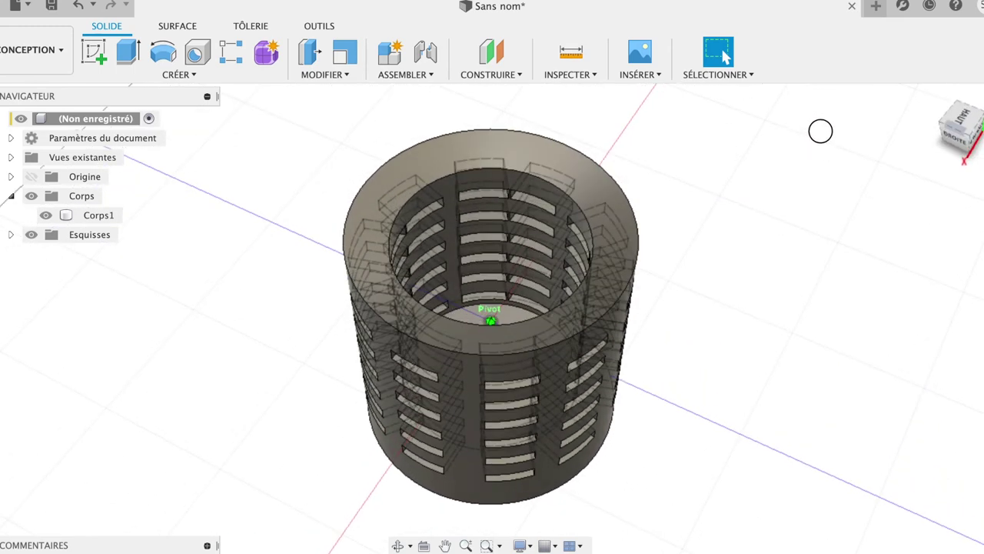
click(962, 116)
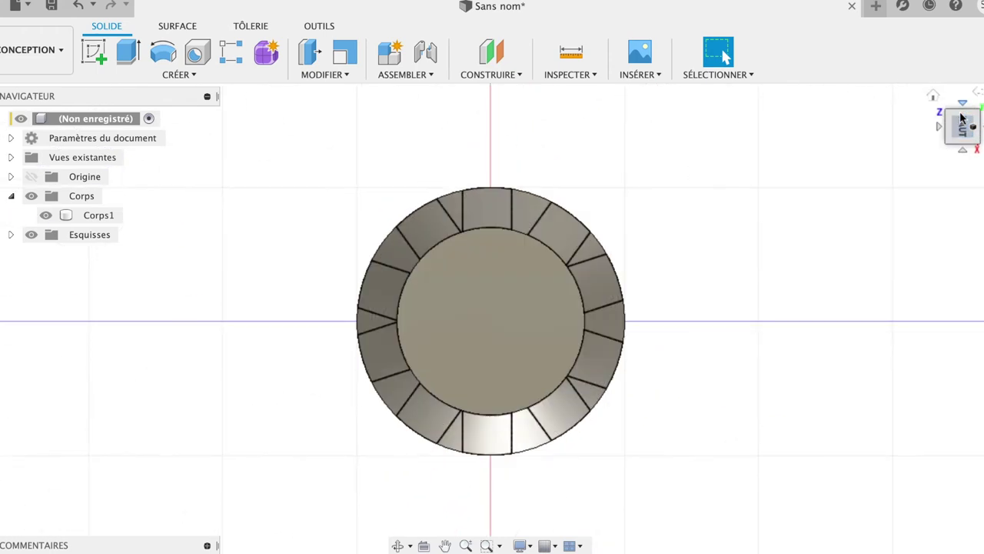
mouse_move(961, 117)
shift+middle_down()
mouse_move(910, 31)
mouse_move(924, 125)
shift+middle_up()
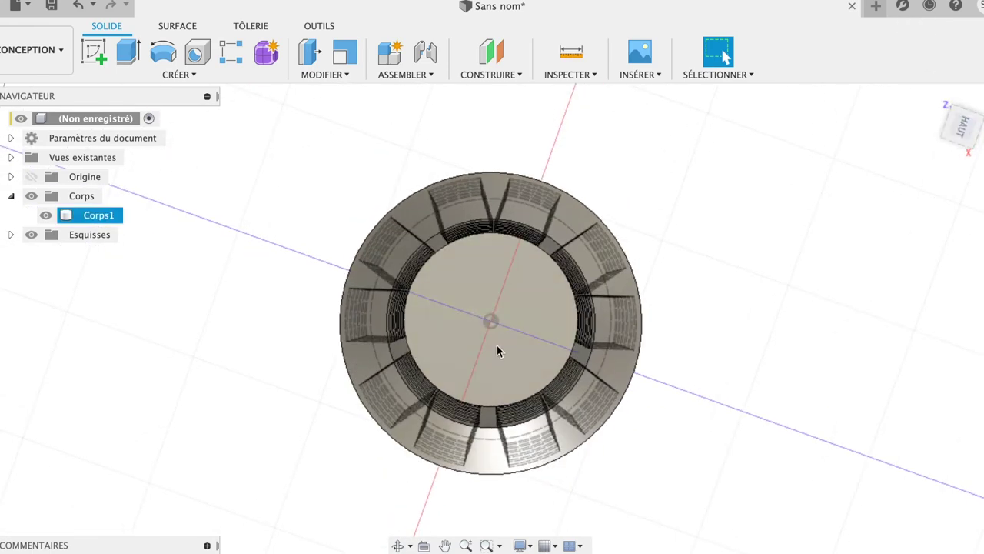
click(497, 348)
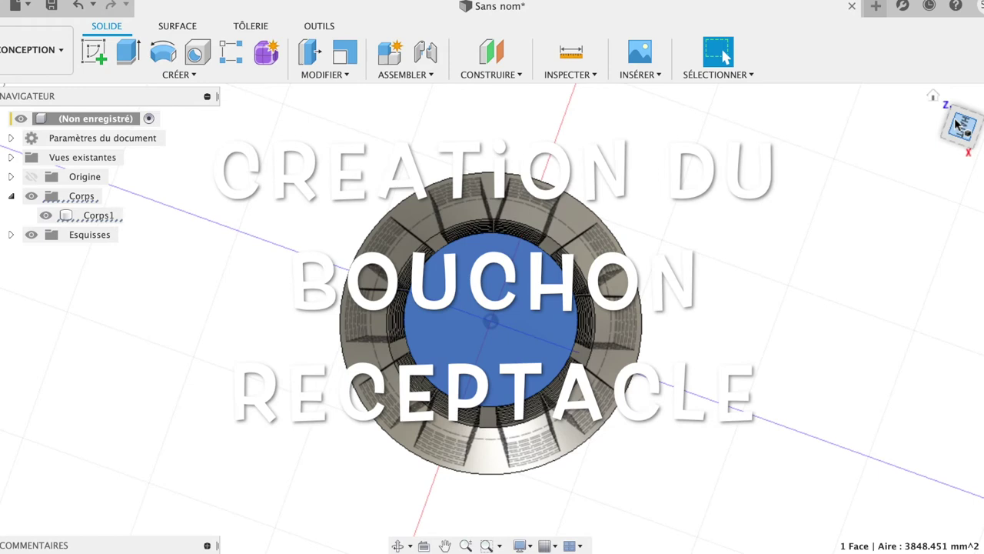
Extrude the inner bottom face 28.165 mm downward, two-sided, as new body Corps33.
key(e)
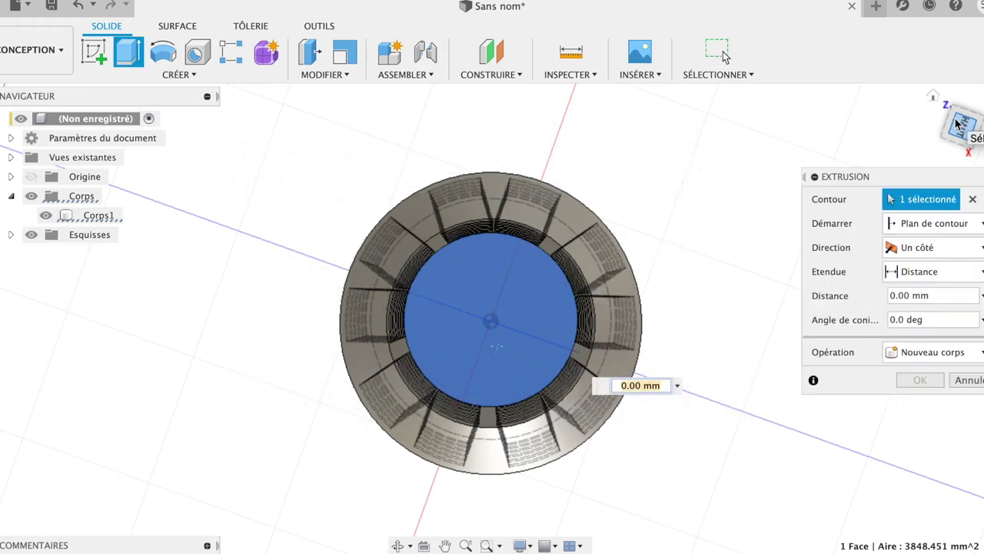
click(960, 131)
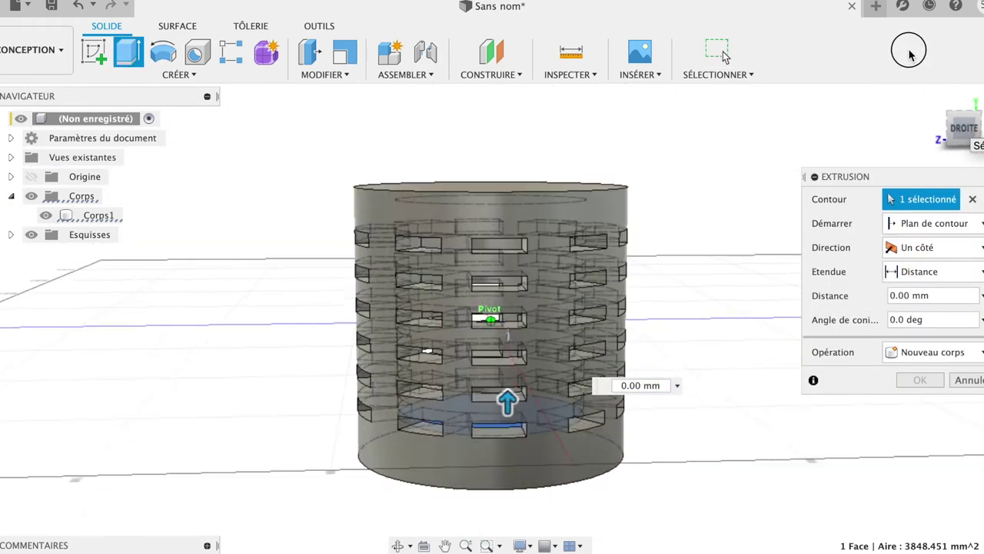
drag(508, 399, 516, 479)
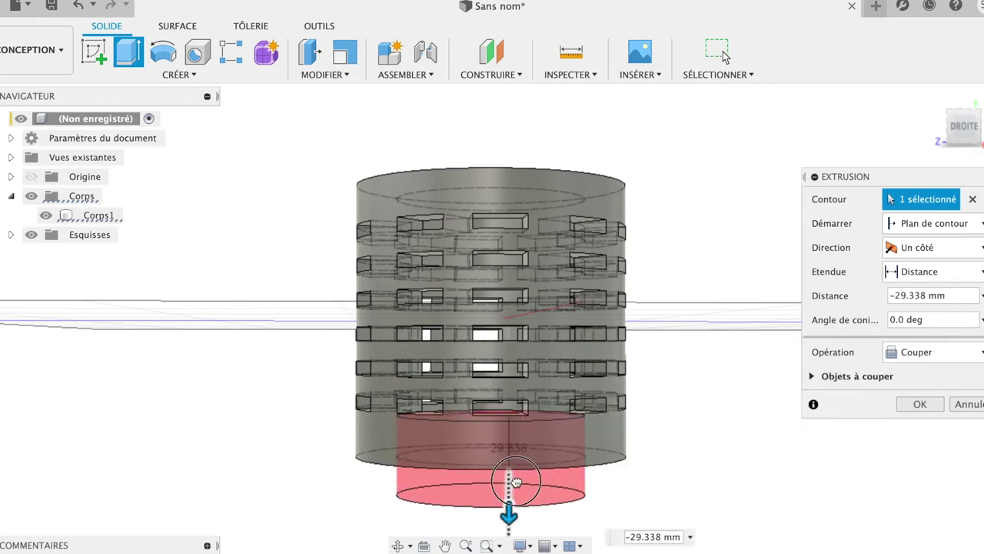
drag(516, 479, 513, 471)
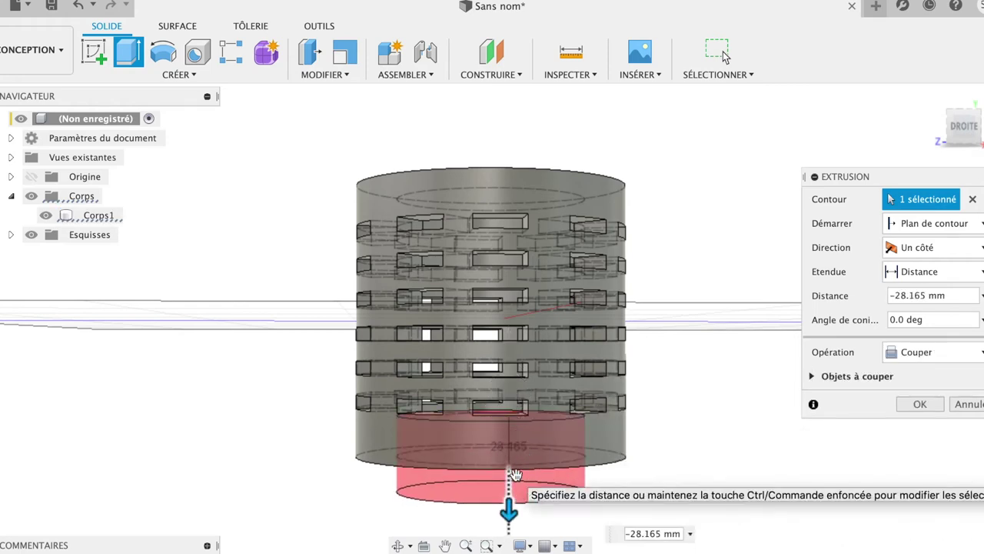
click(956, 247)
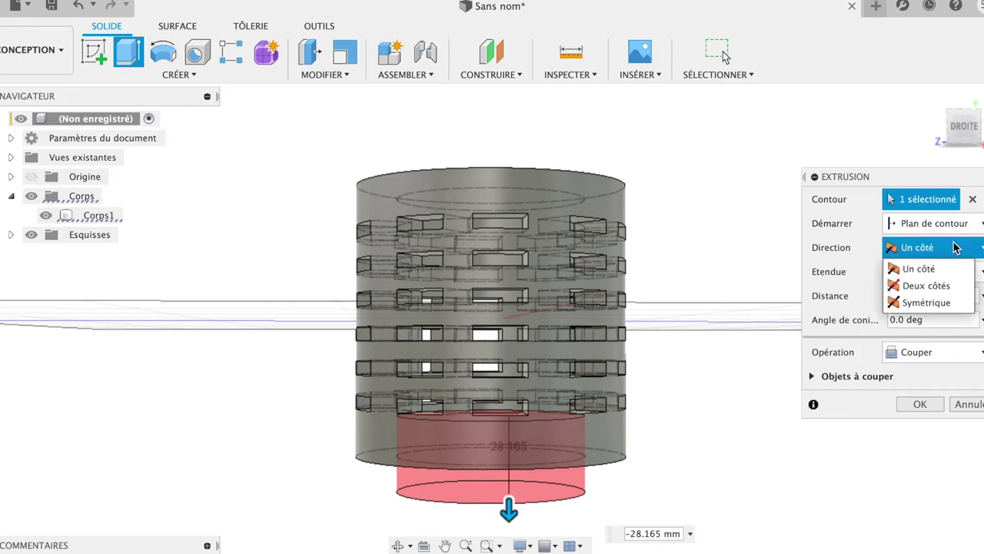
click(943, 286)
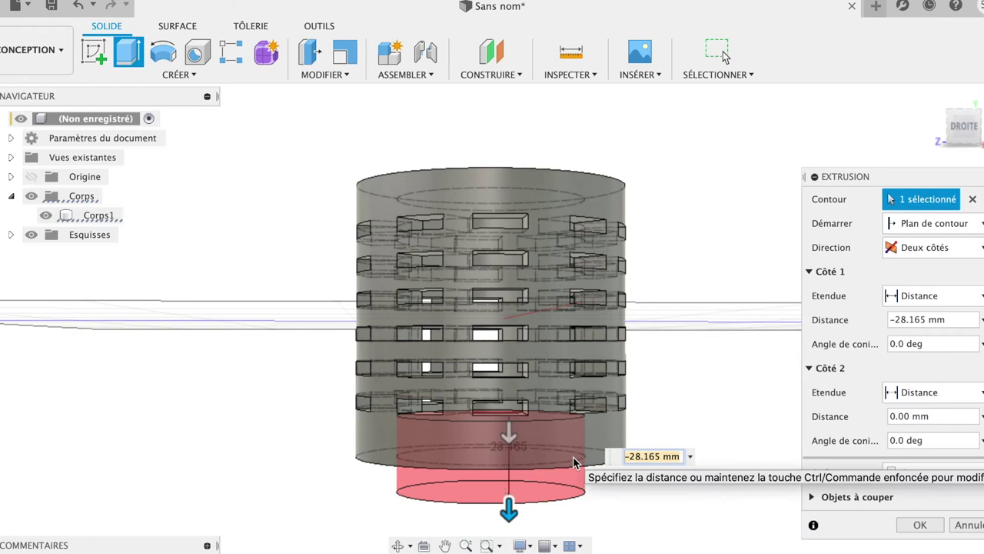
click(963, 478)
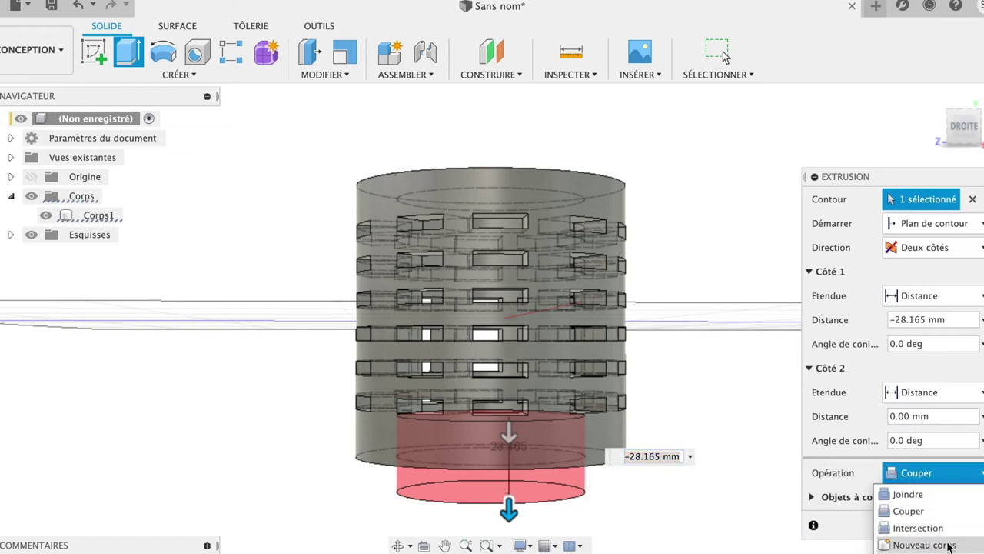
click(951, 545)
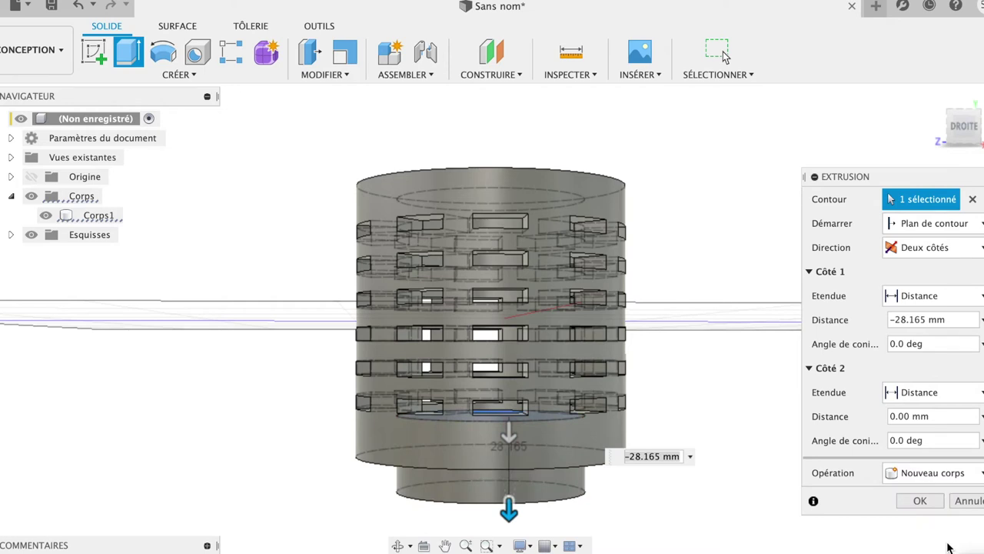
click(931, 501)
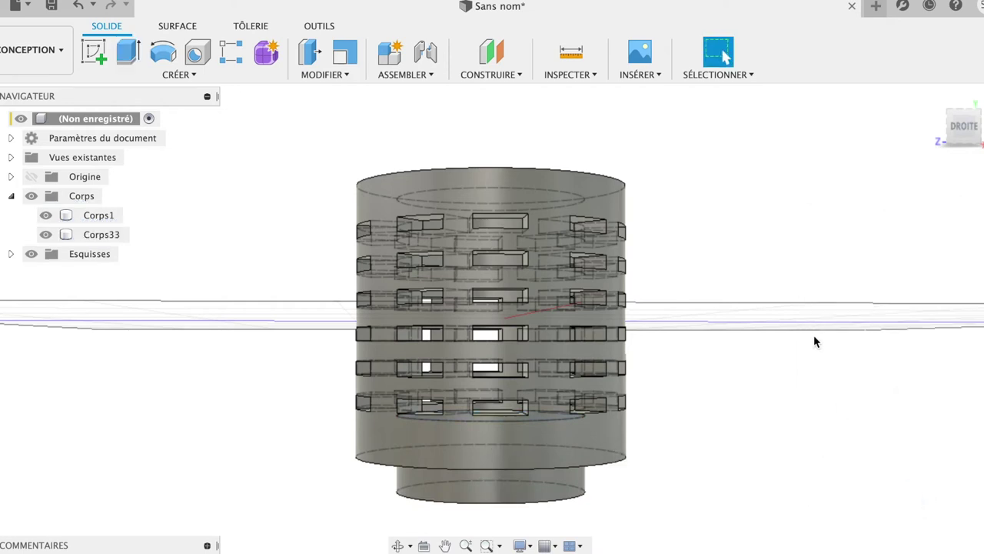
click(599, 203)
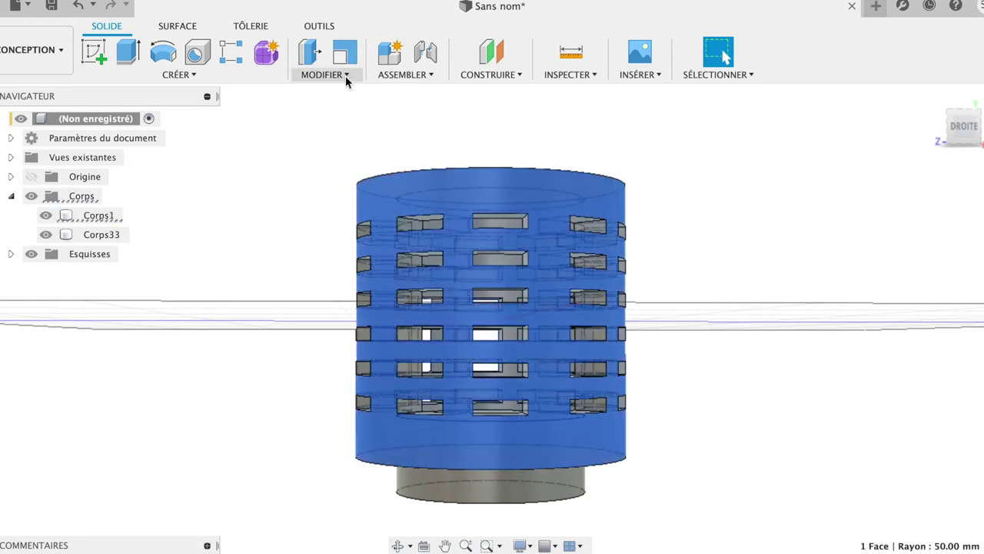
Cut Corps33 from Corps1 with Combine, keeping Corps33 as a tool body.
click(345, 75)
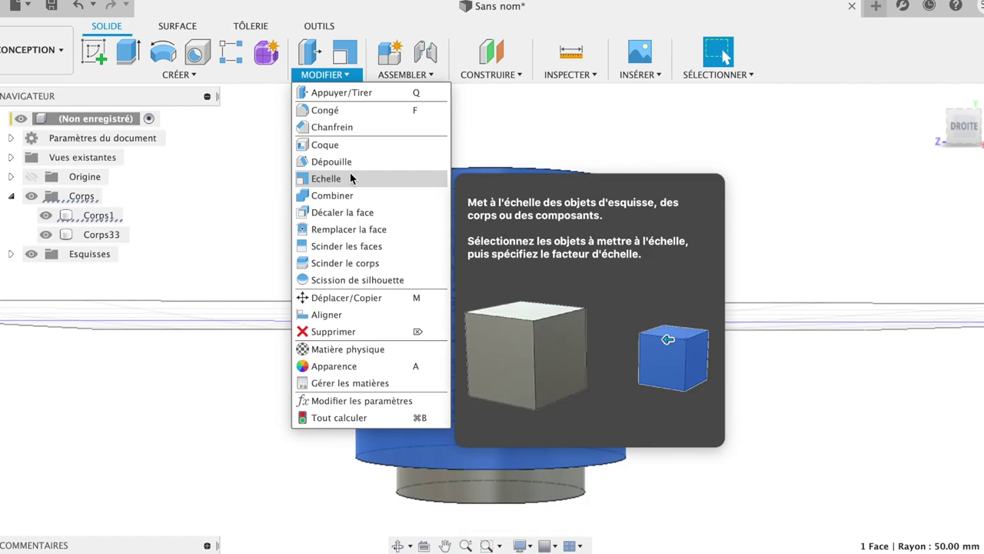
click(350, 195)
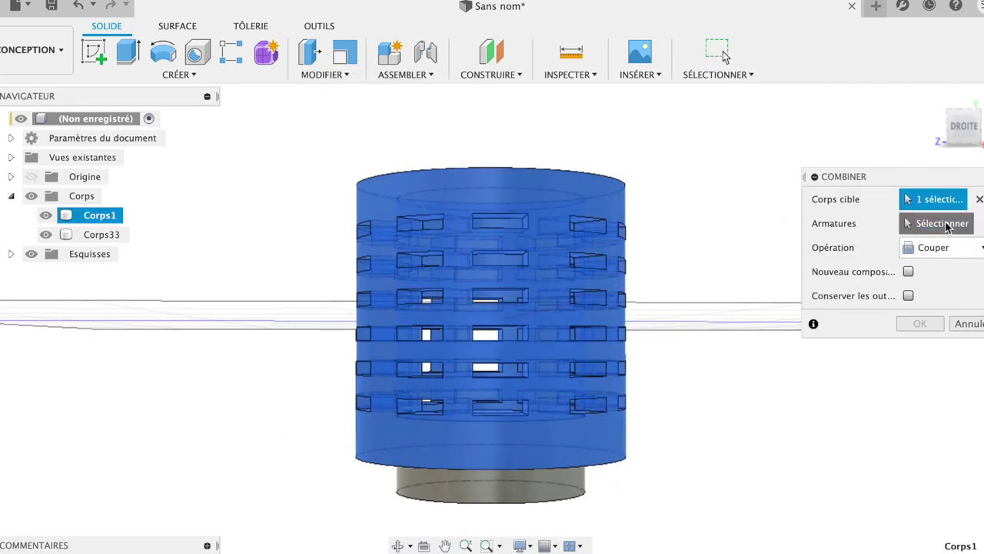
click(106, 235)
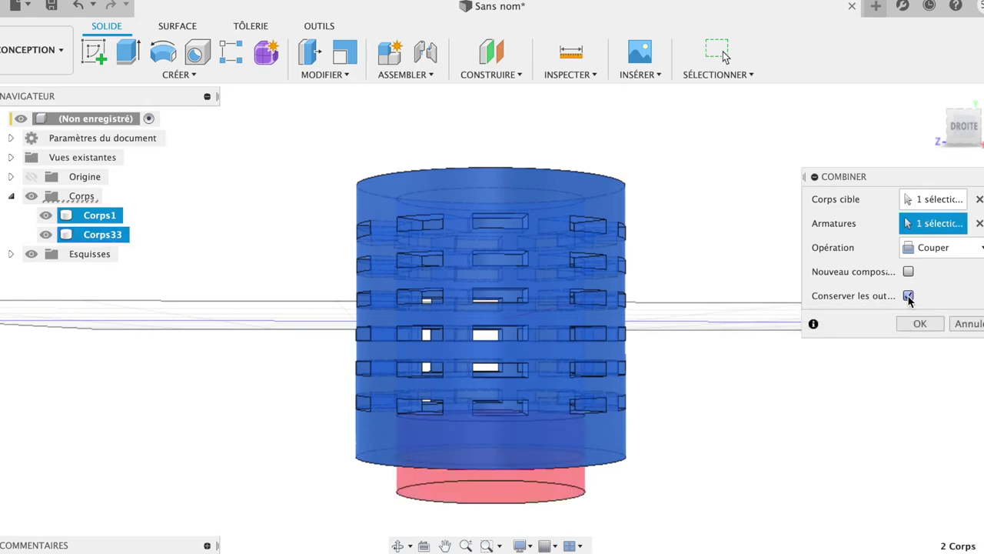
click(919, 324)
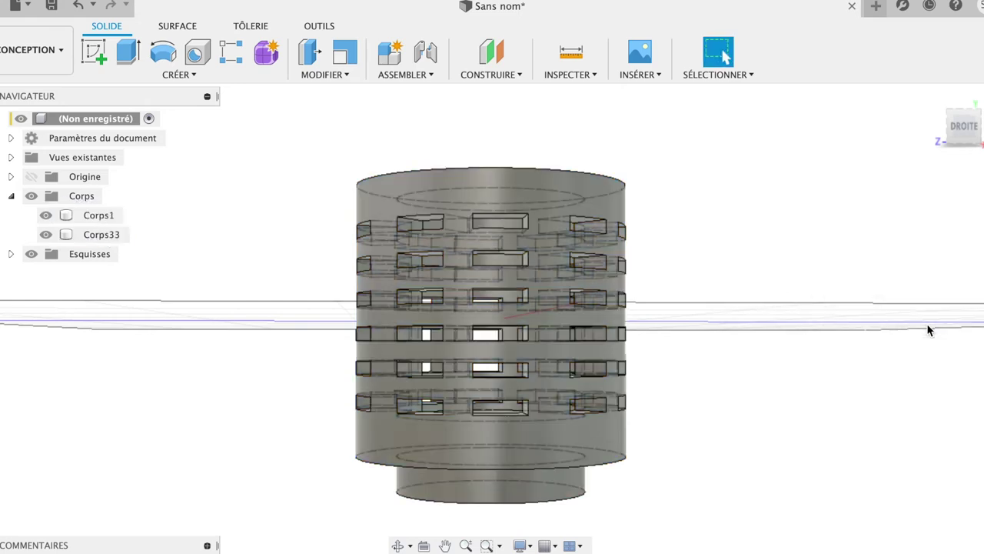
Hide Corps33 to inspect the cut base from above, then show it again.
click(45, 234)
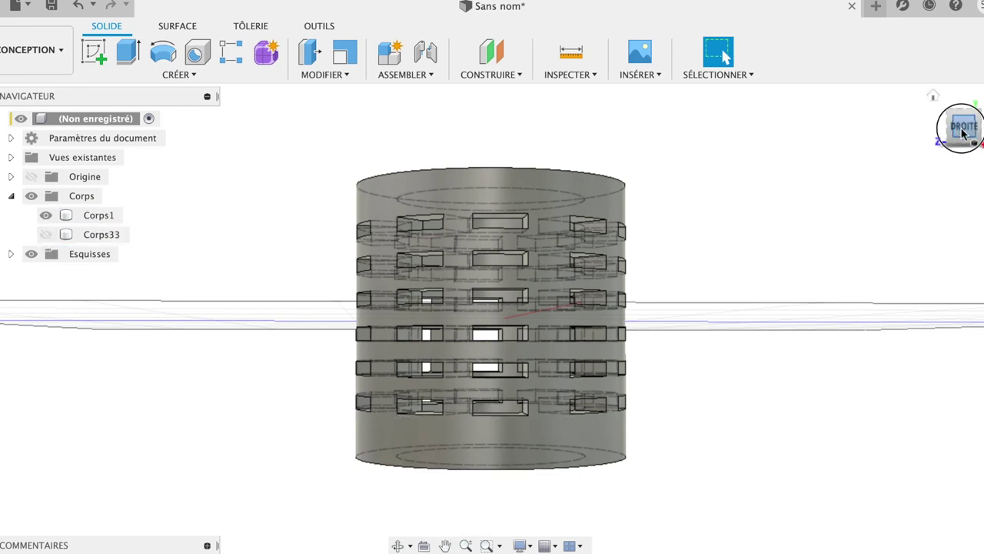
drag(961, 127, 943, 215)
mouse_move(942, 216)
shift+middle_down()
mouse_move(933, 172)
mouse_move(925, 198)
mouse_move(918, 139)
shift+middle_up()
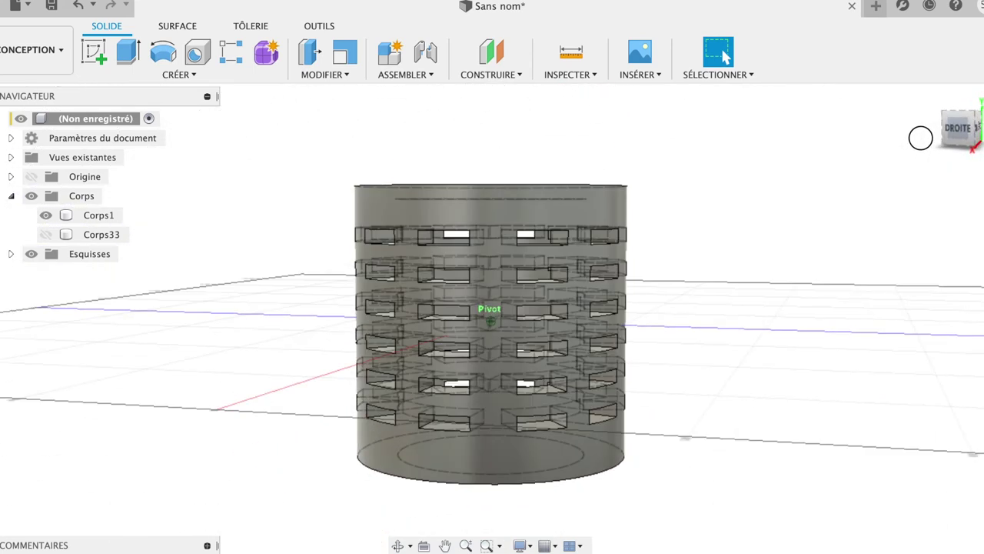
click(45, 235)
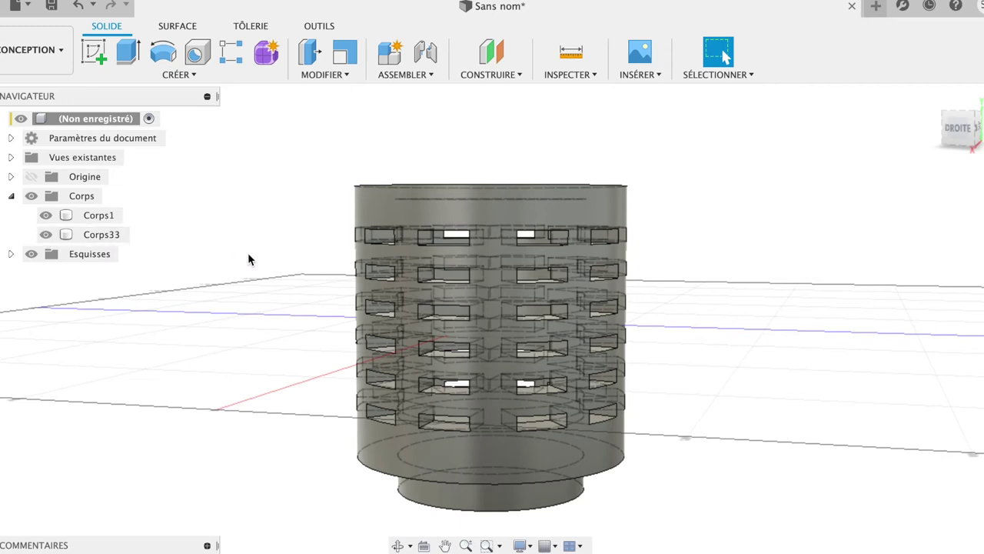
double_click(98, 215)
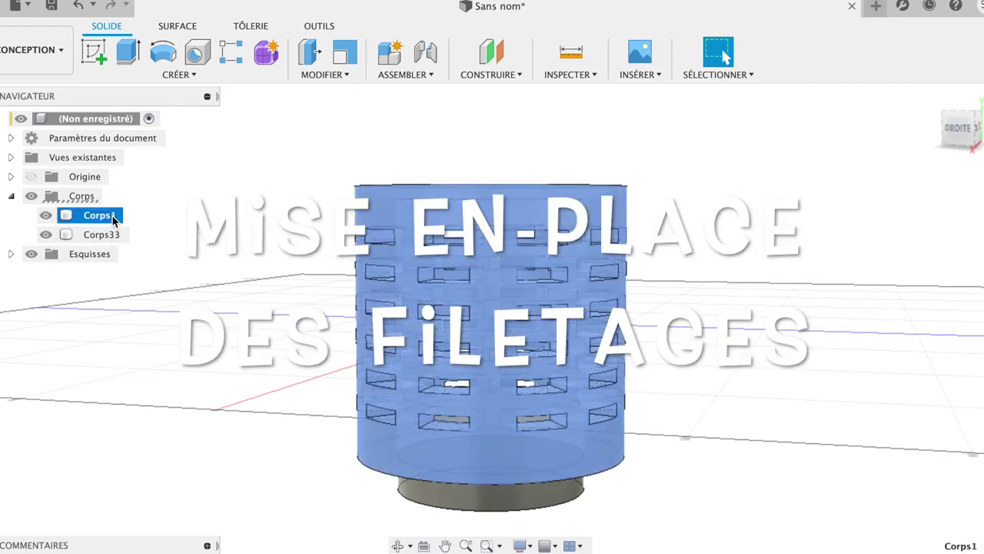
Rename Corps1 to Lampe and Corps33 to fermeture.
text(Lamp)
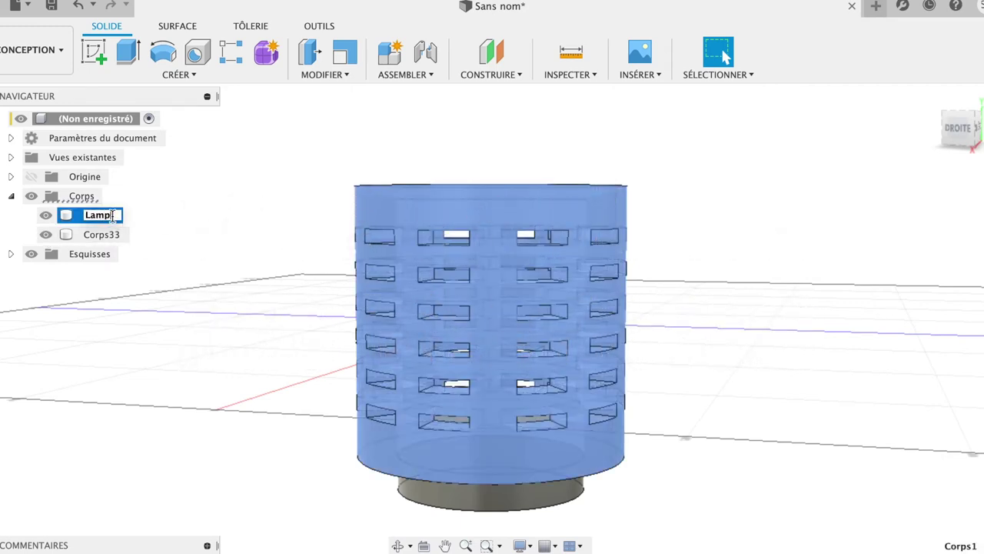
key(Return)
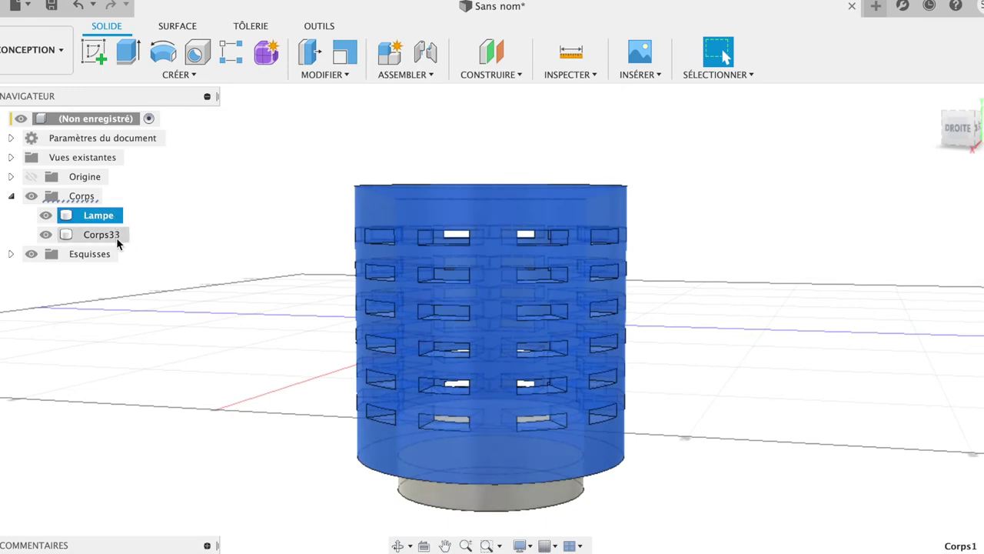
double_click(117, 238)
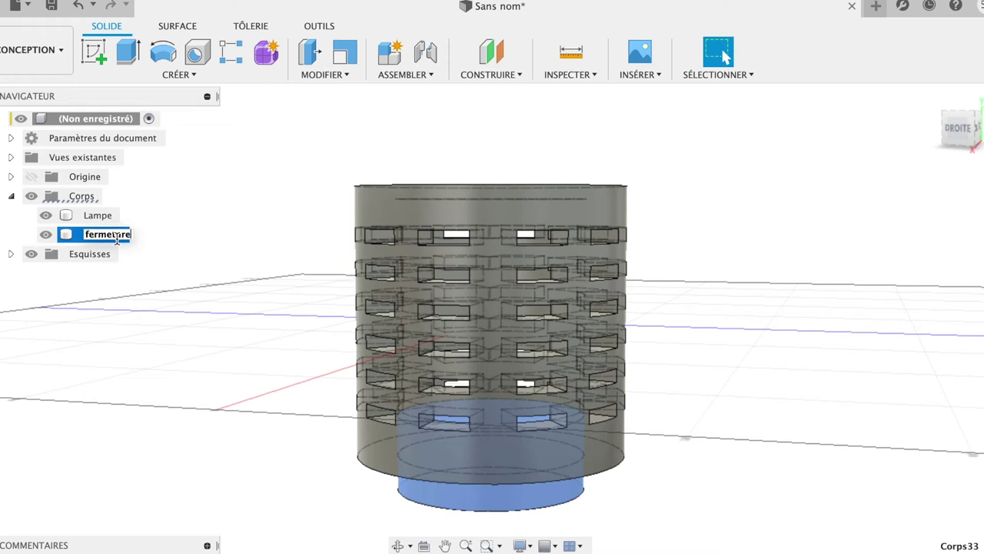
key(Return)
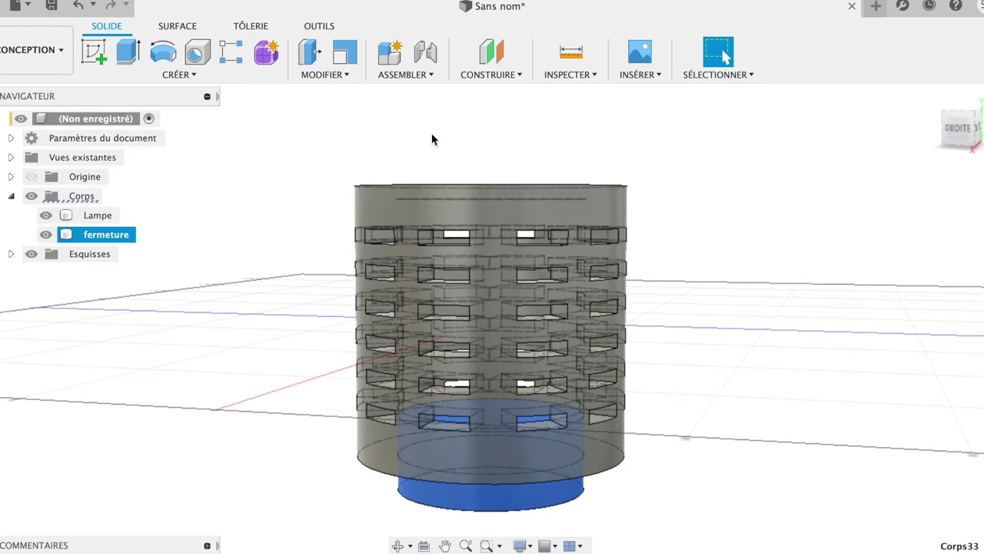
mouse_move(959, 127)
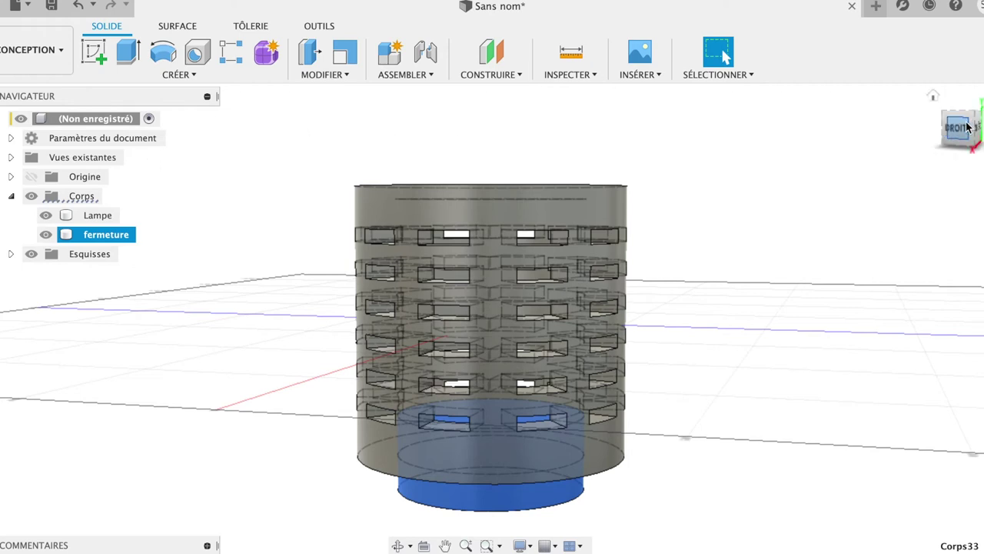
Hide the fermeture plug and orbit the Lampe into a 3D perspective.
click(968, 127)
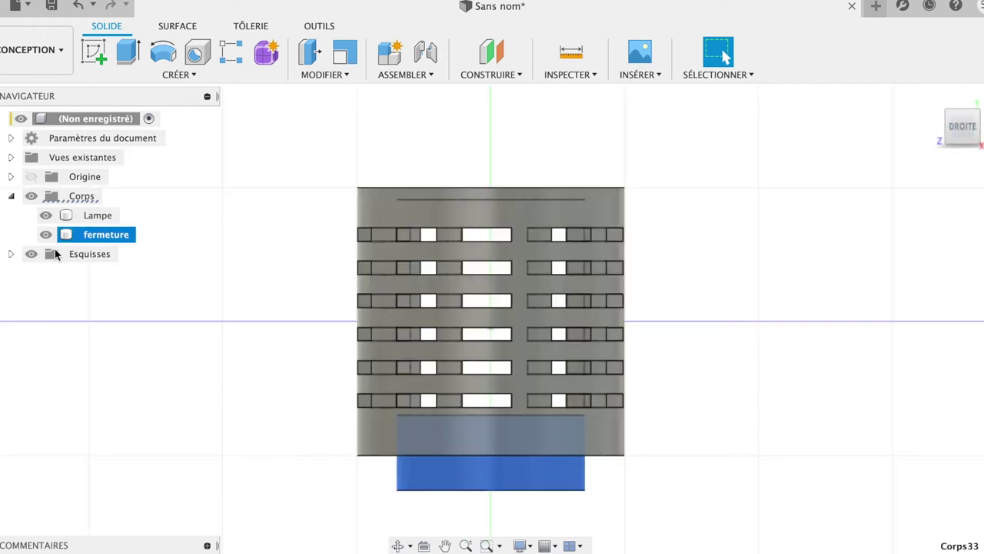
click(46, 235)
click(377, 241)
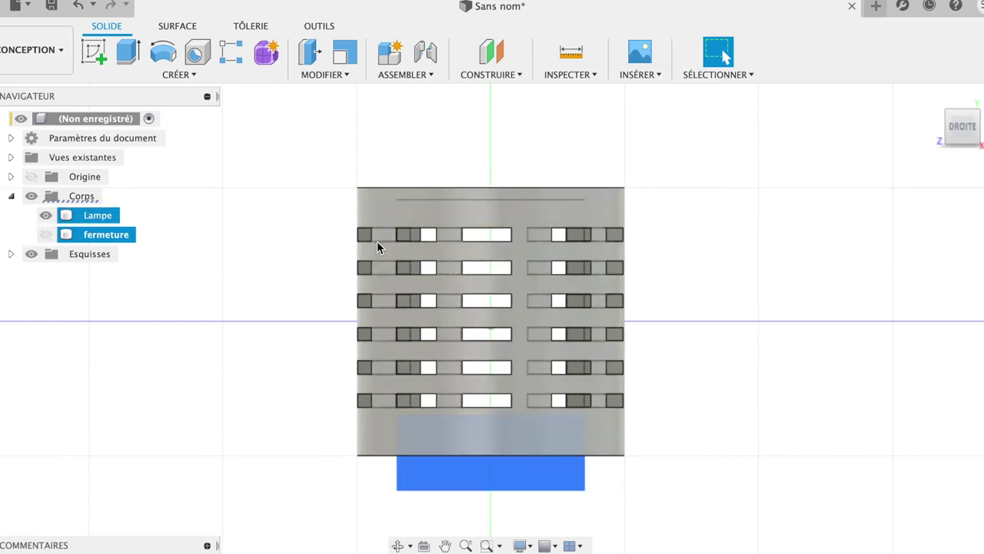
mouse_move(961, 127)
mouse_down()
mouse_move(908, 93)
mouse_move(884, 108)
mouse_up()
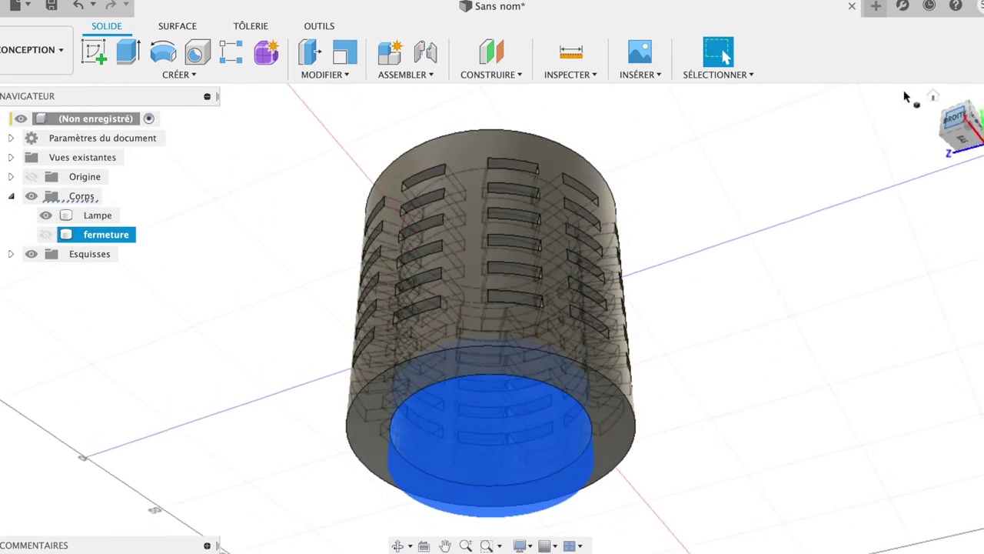
click(693, 421)
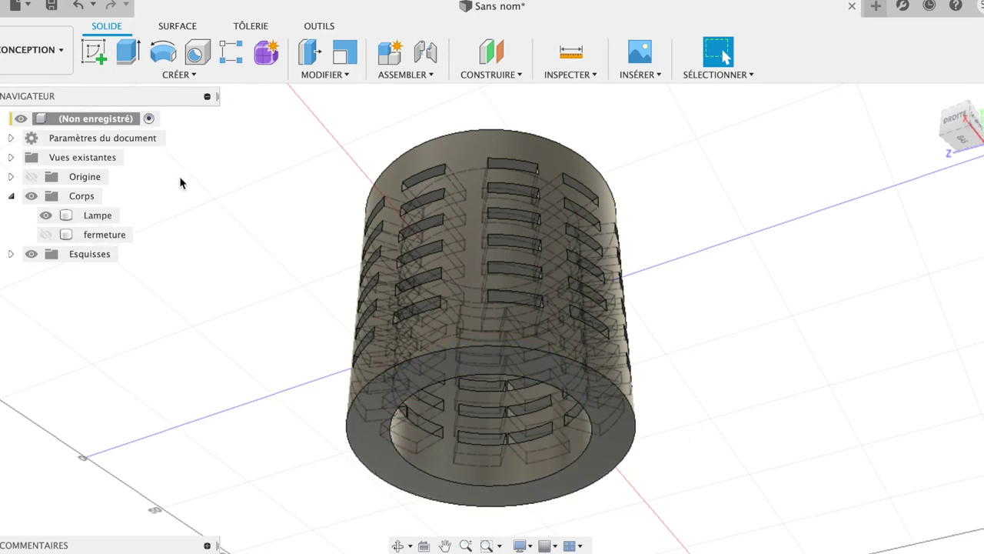
click(177, 74)
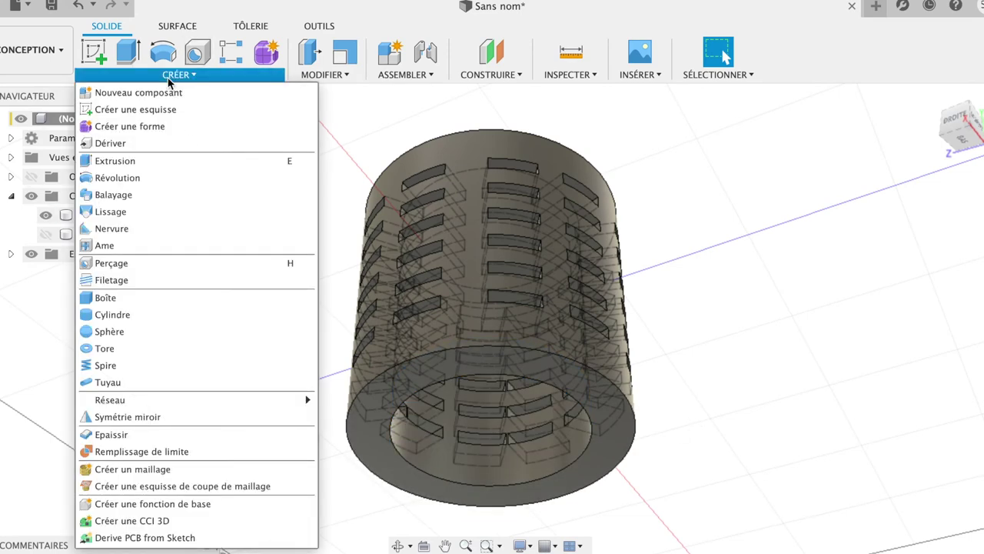
Add a modelled M62x4 6H internal thread, 10.839 mm long, on Lampe's inner base face.
click(154, 280)
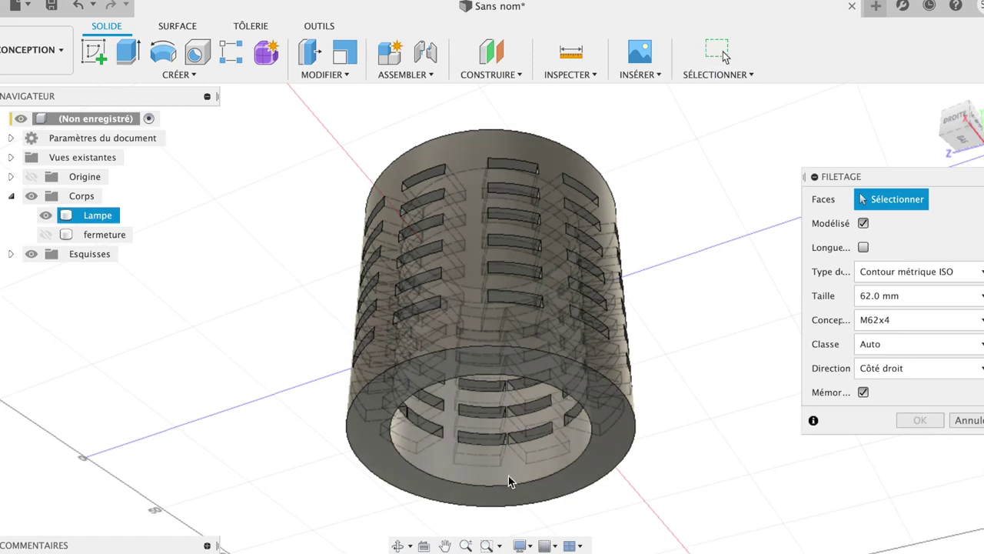
click(512, 466)
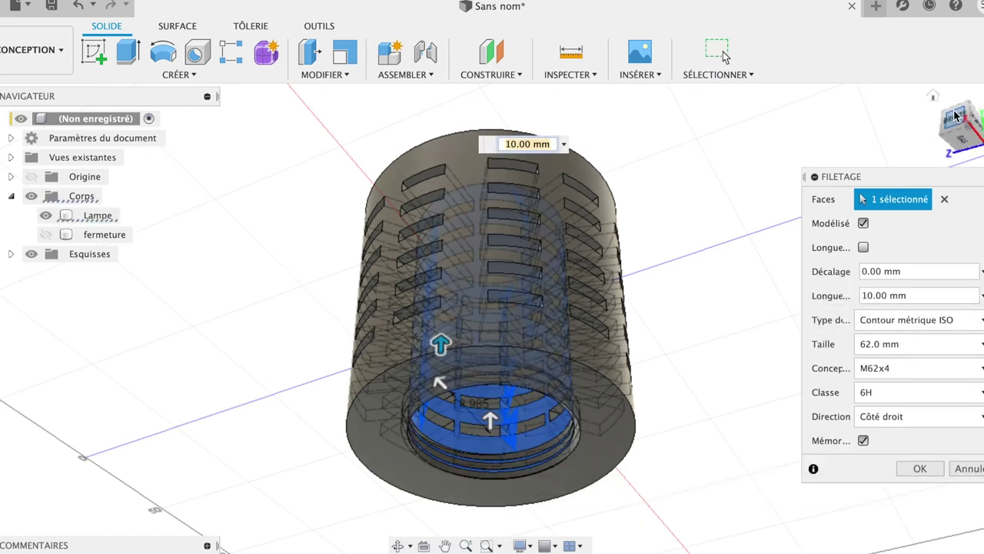
drag(955, 115, 941, 157)
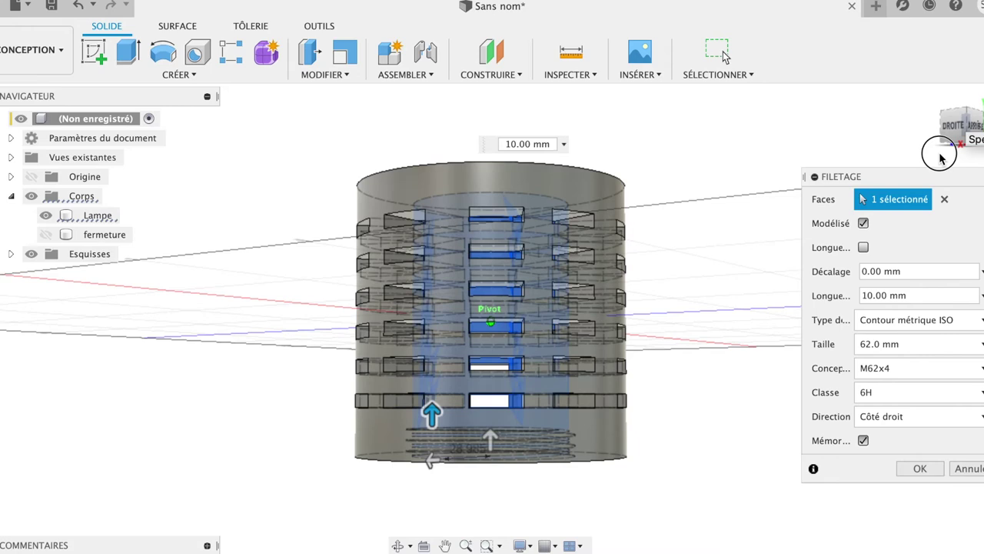
drag(940, 158, 941, 149)
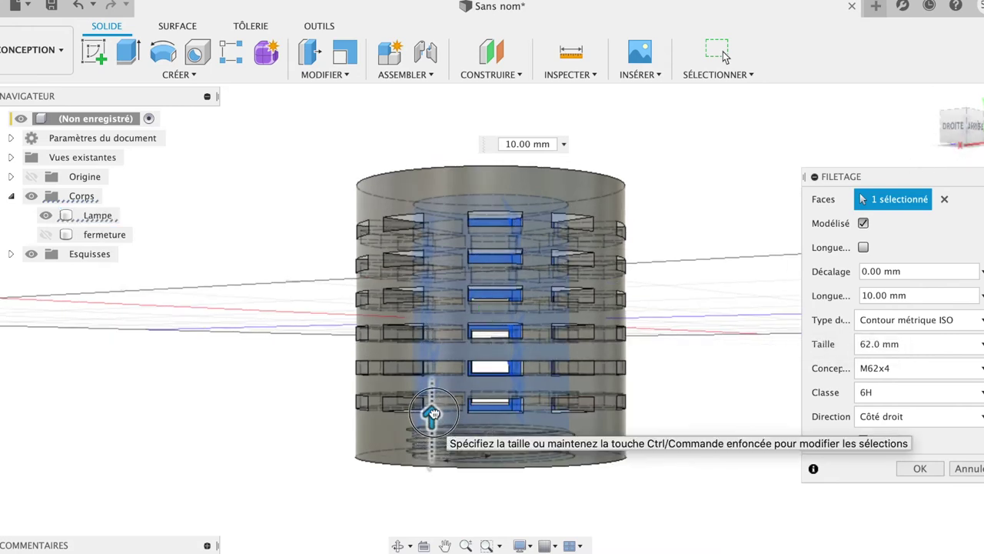
drag(432, 419, 433, 414)
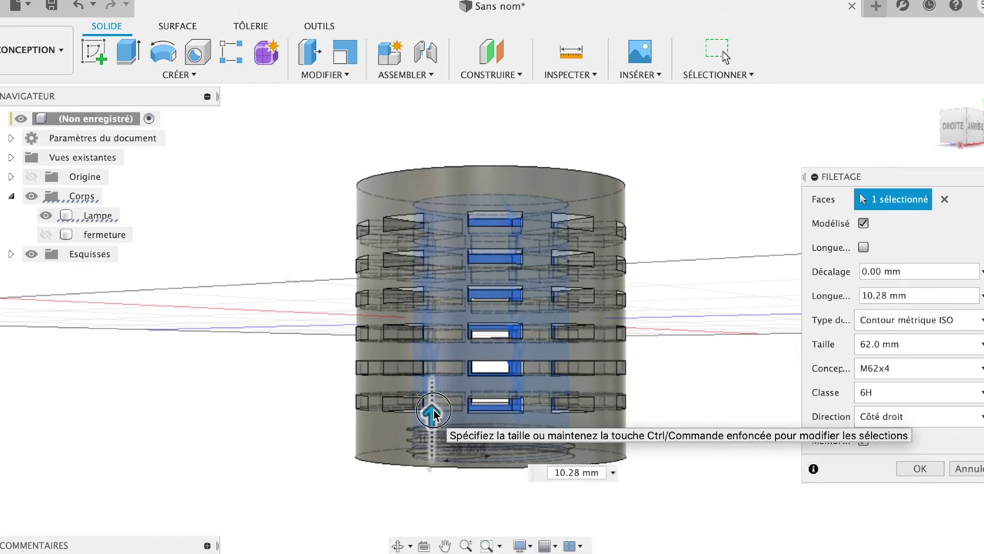
drag(433, 414, 431, 401)
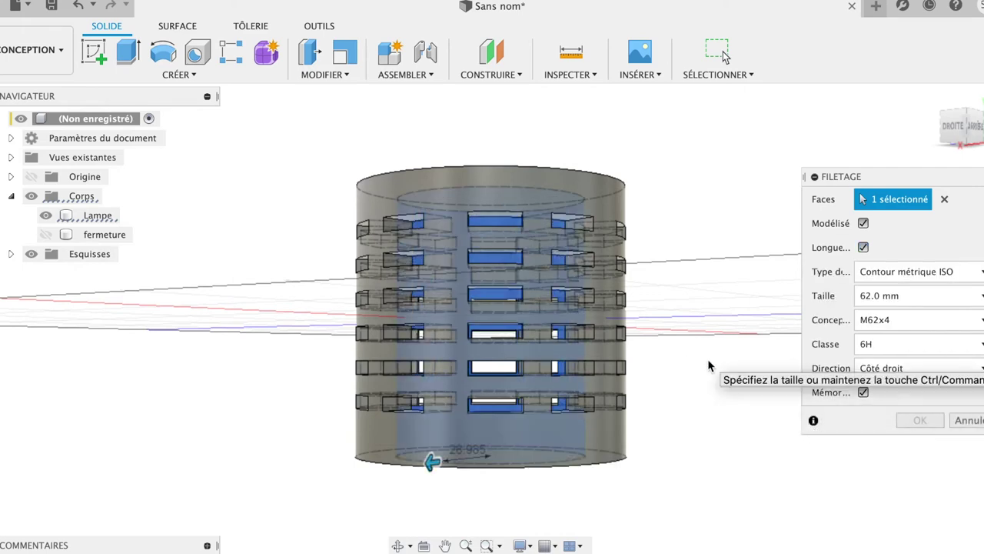
click(863, 246)
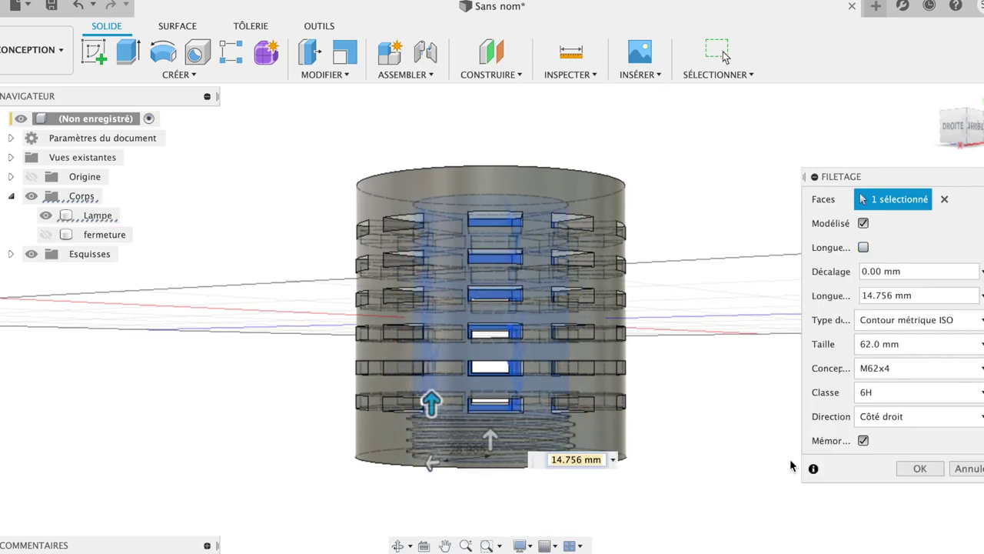
click(491, 441)
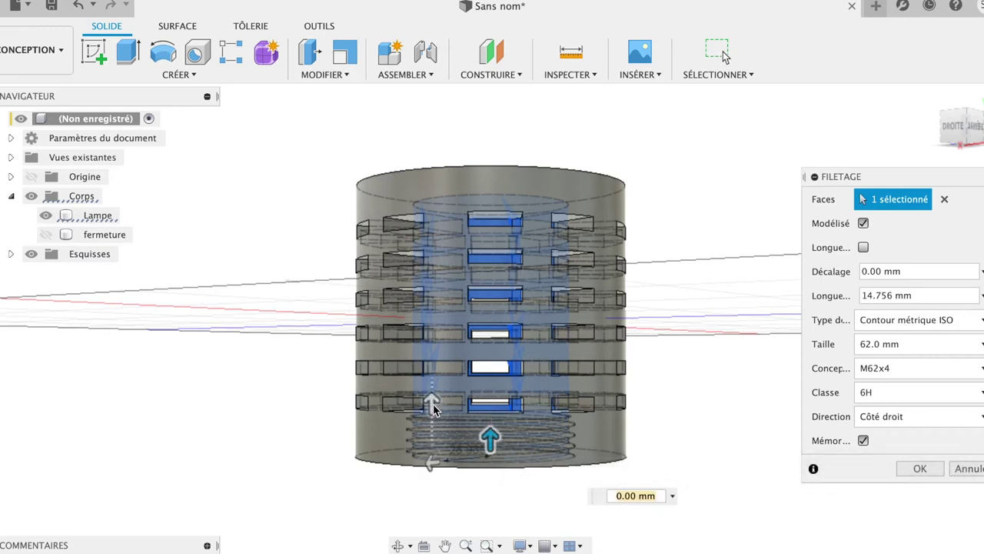
drag(433, 405, 435, 419)
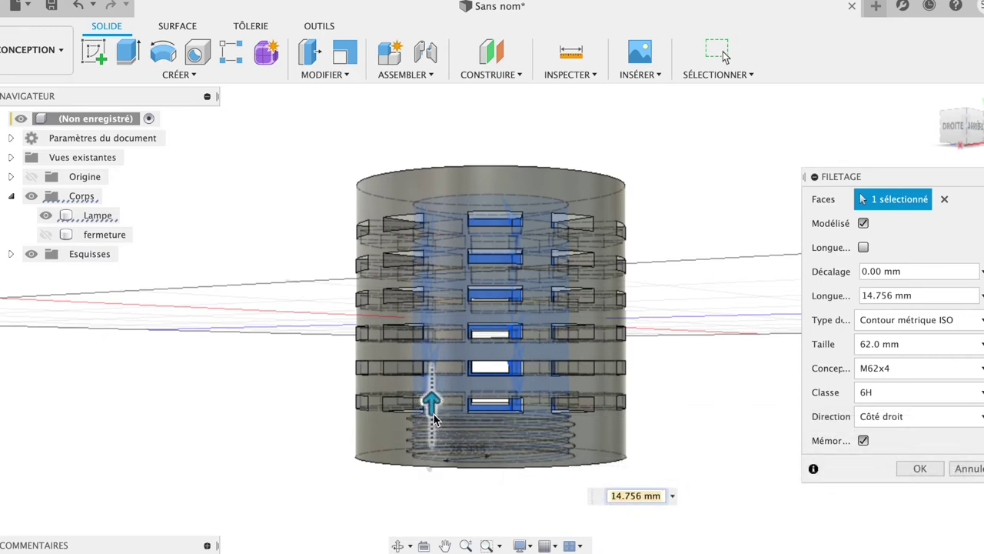
drag(435, 420, 435, 416)
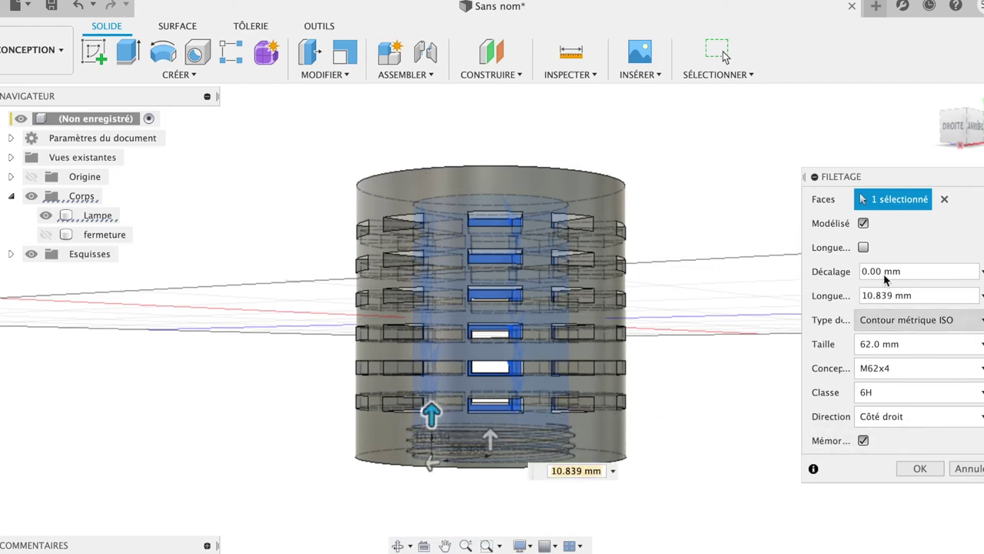
click(864, 248)
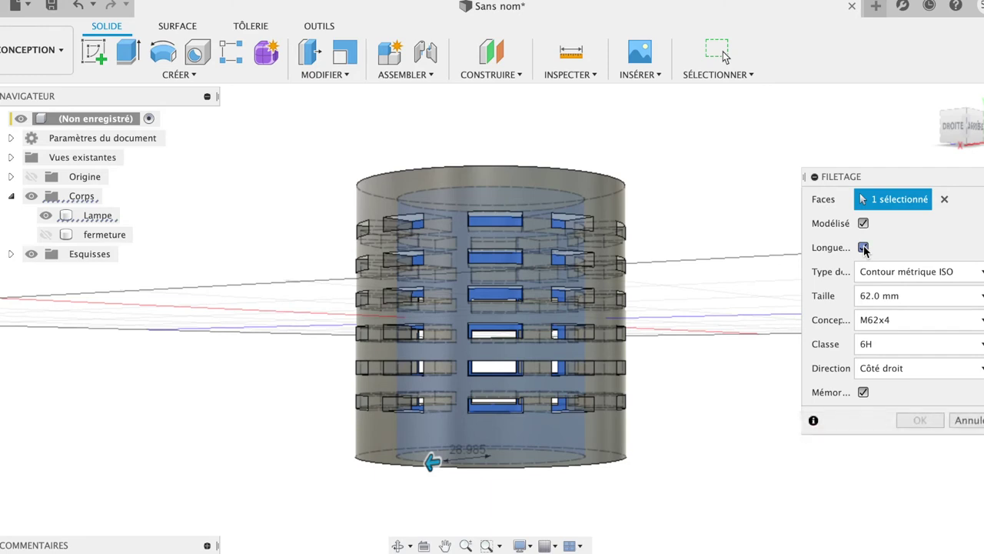
click(864, 248)
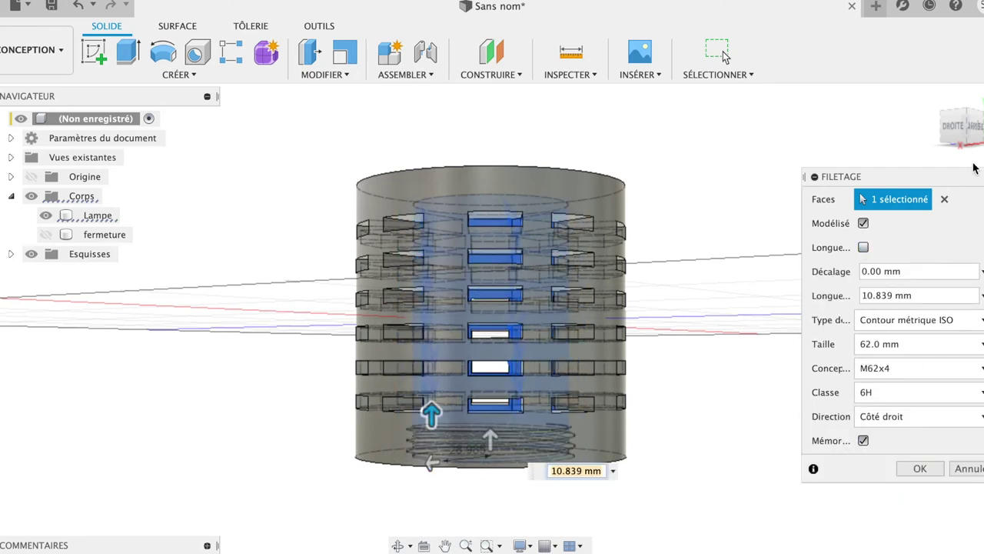
mouse_move(961, 127)
mouse_move(975, 132)
mouse_down()
mouse_move(920, 90)
mouse_move(922, 119)
mouse_up()
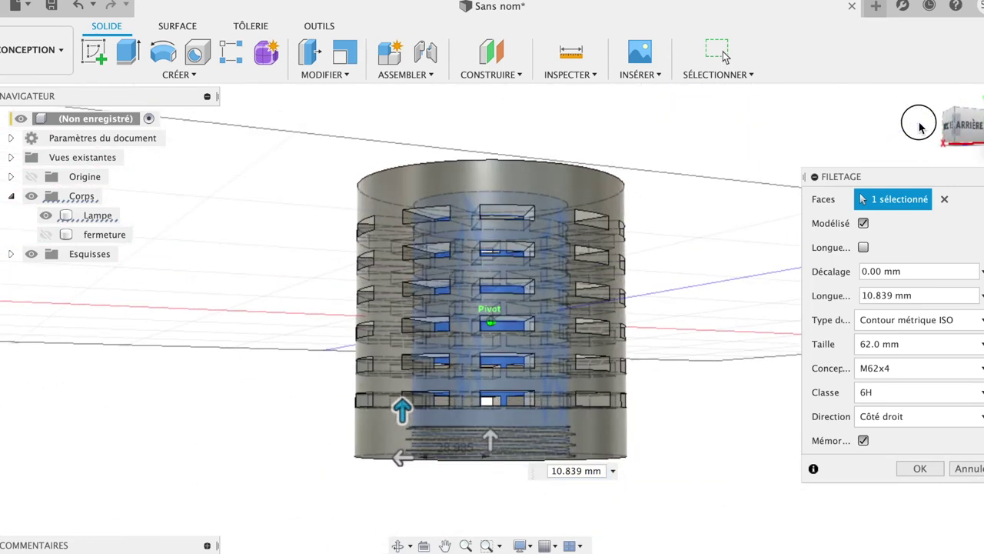
click(921, 468)
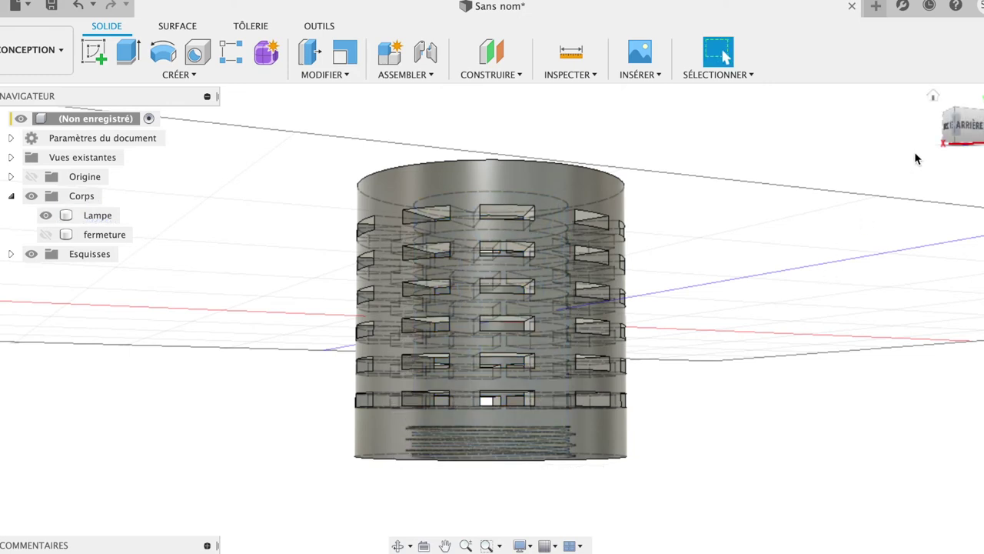
Check the thread from above, then show fermeture again in the right-side view.
click(933, 97)
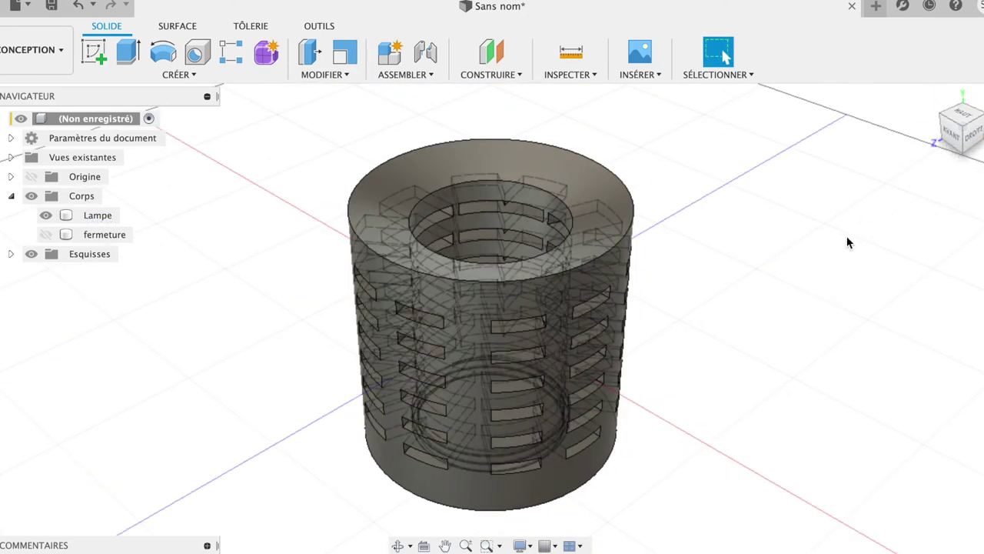
mouse_move(968, 116)
shift+middle_down()
mouse_move(895, 187)
mouse_move(836, 127)
mouse_move(848, 80)
shift+middle_up()
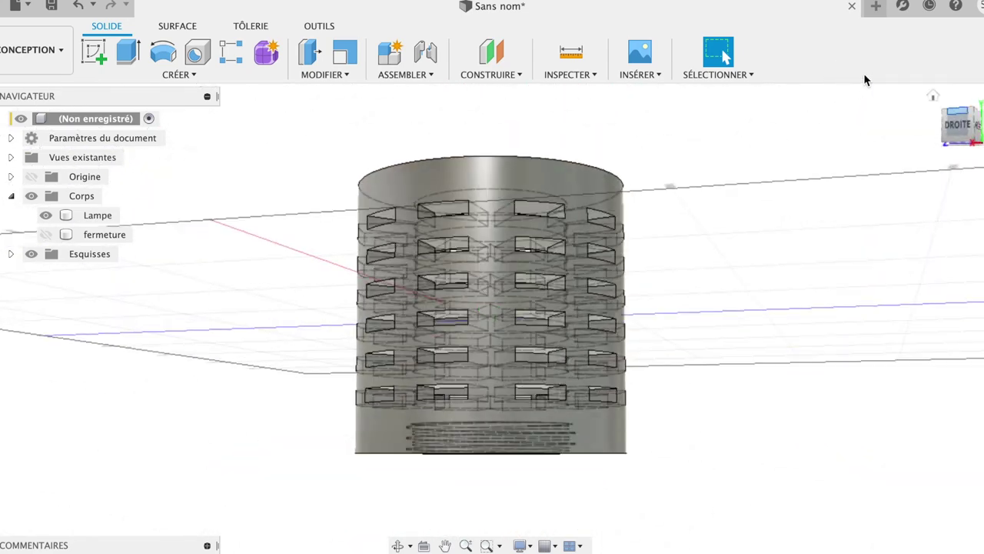
click(932, 97)
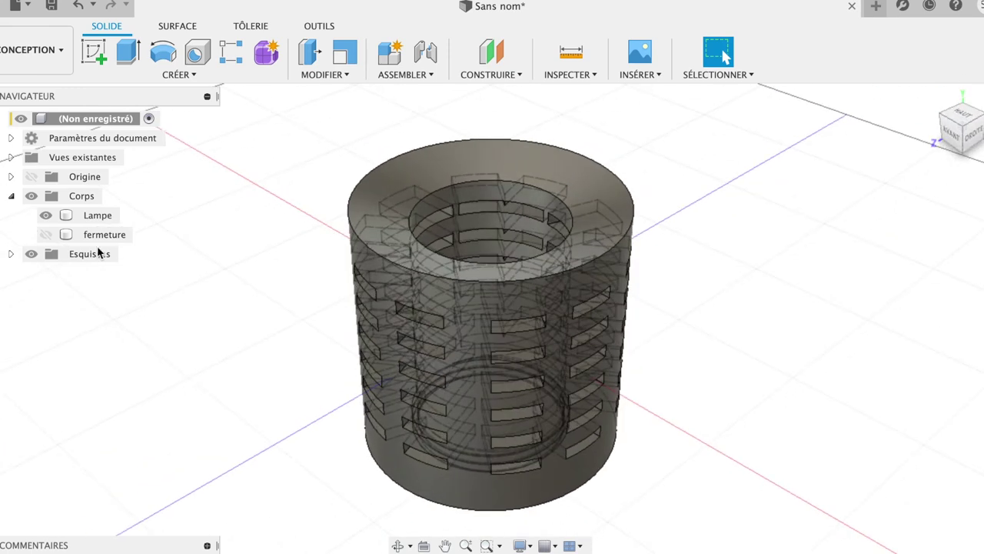
click(46, 235)
click(978, 133)
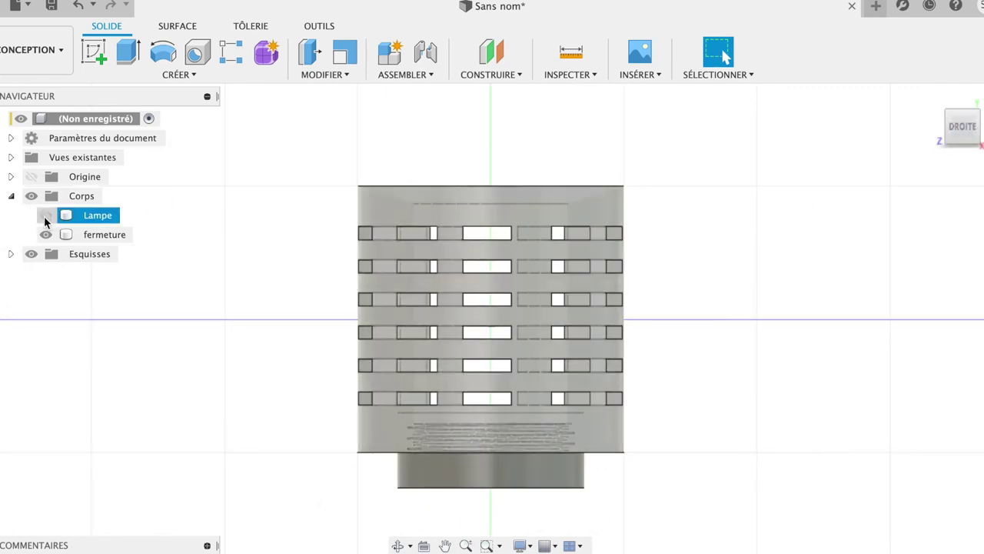
Hide Lampe and add a modelled M62x4 6g external thread, 10.839 mm long, to the fermeture plug.
click(44, 216)
click(492, 434)
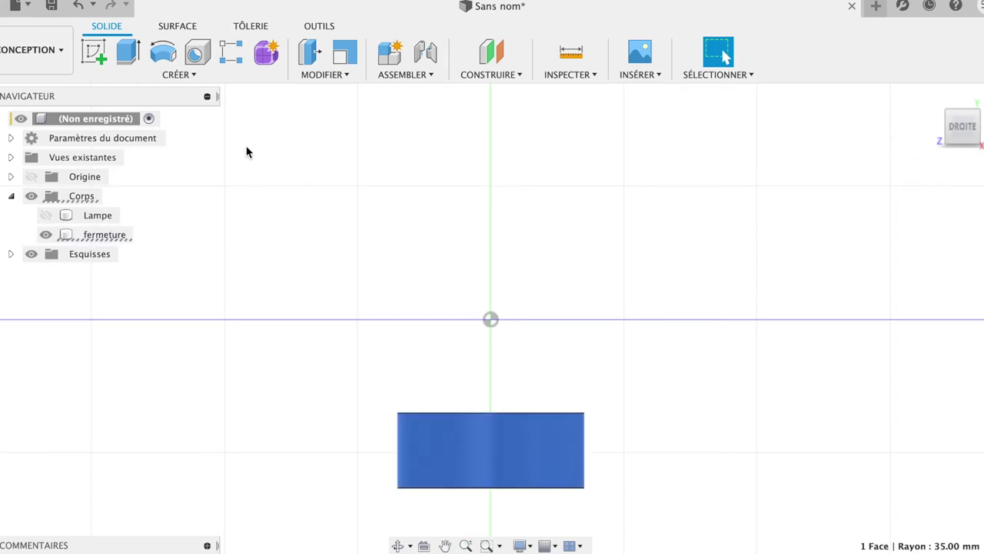
click(217, 80)
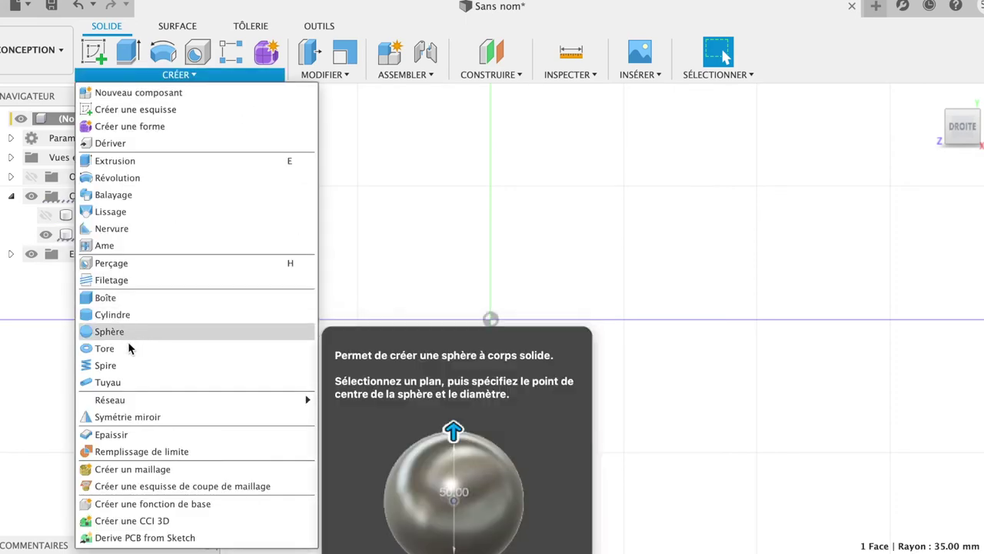
click(145, 279)
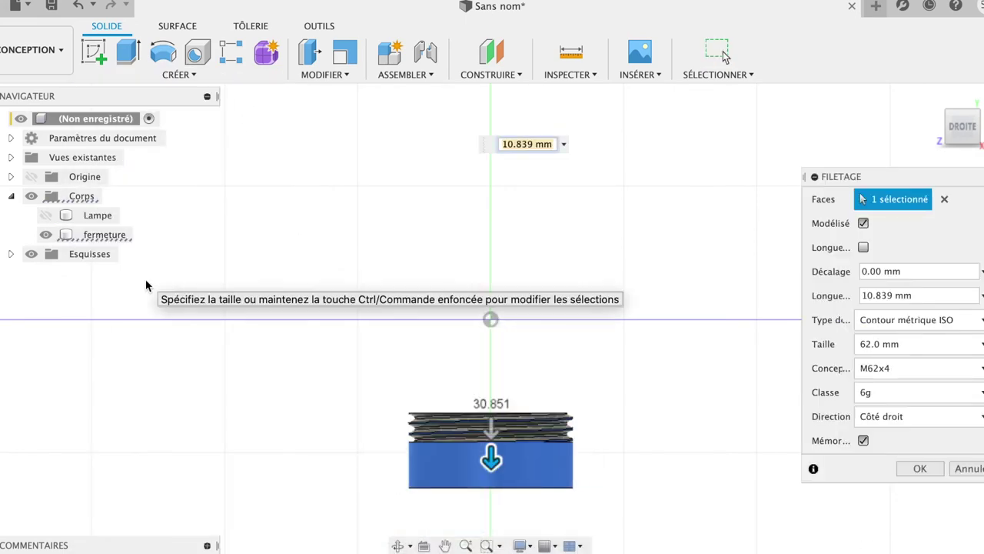
click(922, 470)
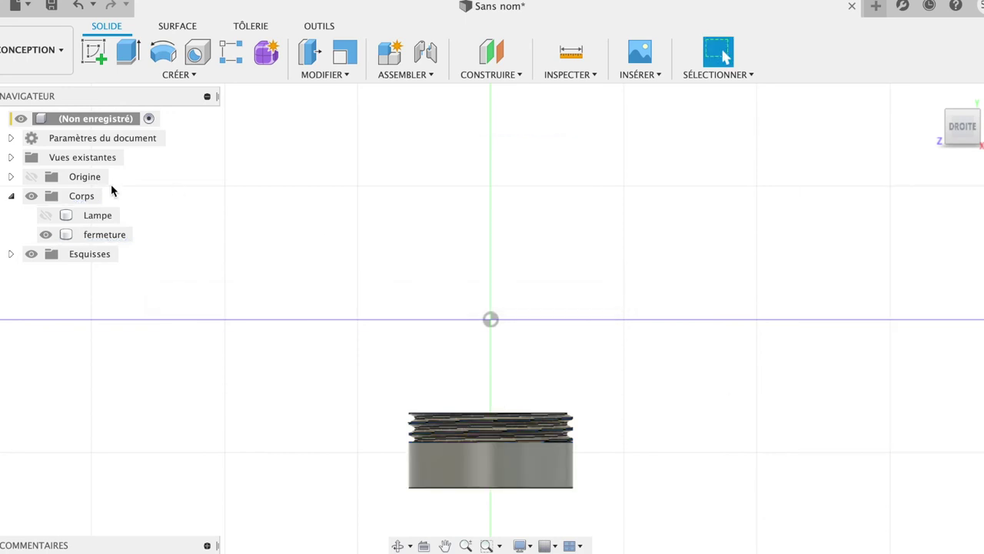
Show Lampe again and return to the isometric home view.
click(47, 216)
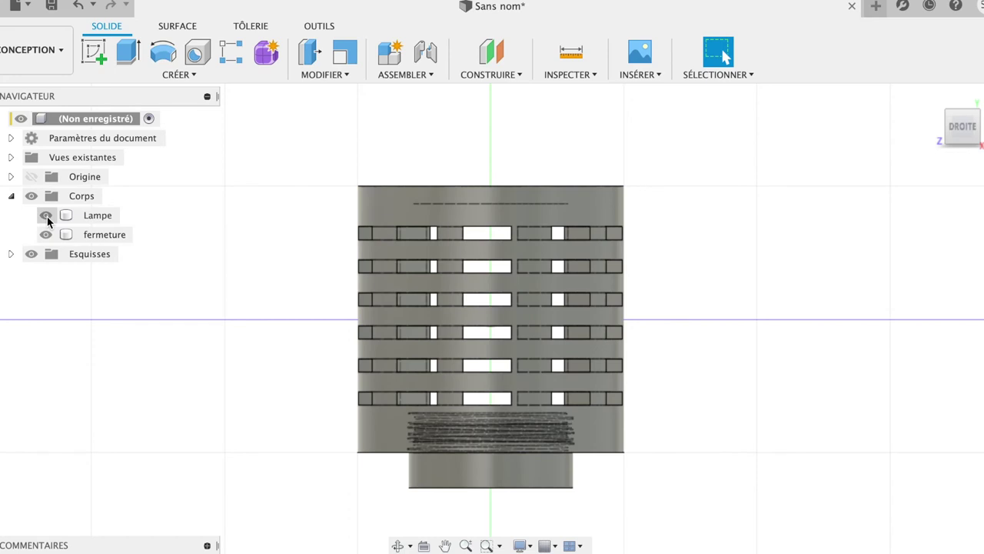
click(46, 216)
click(46, 216)
click(932, 95)
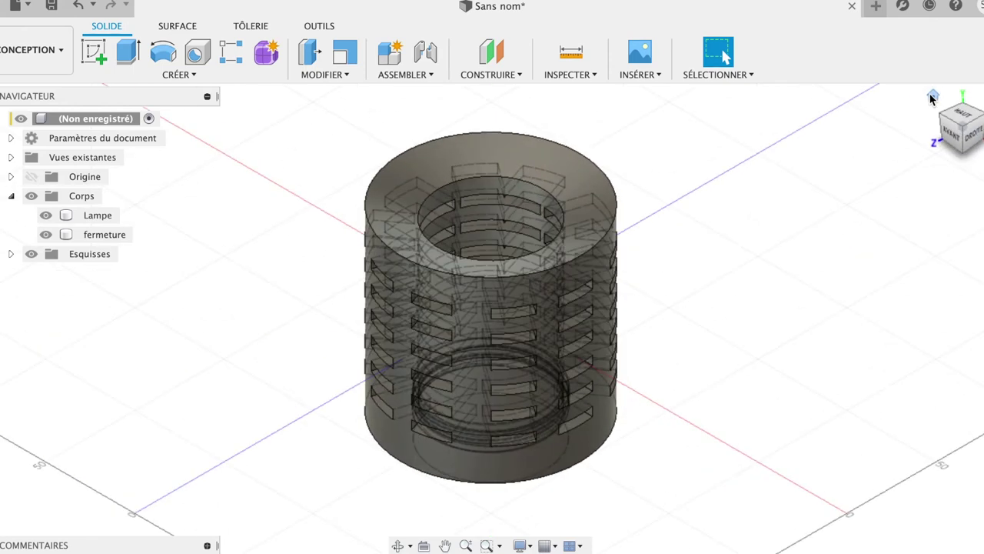
Hide Lampe and view the fermeture plug straight down from the top.
click(932, 96)
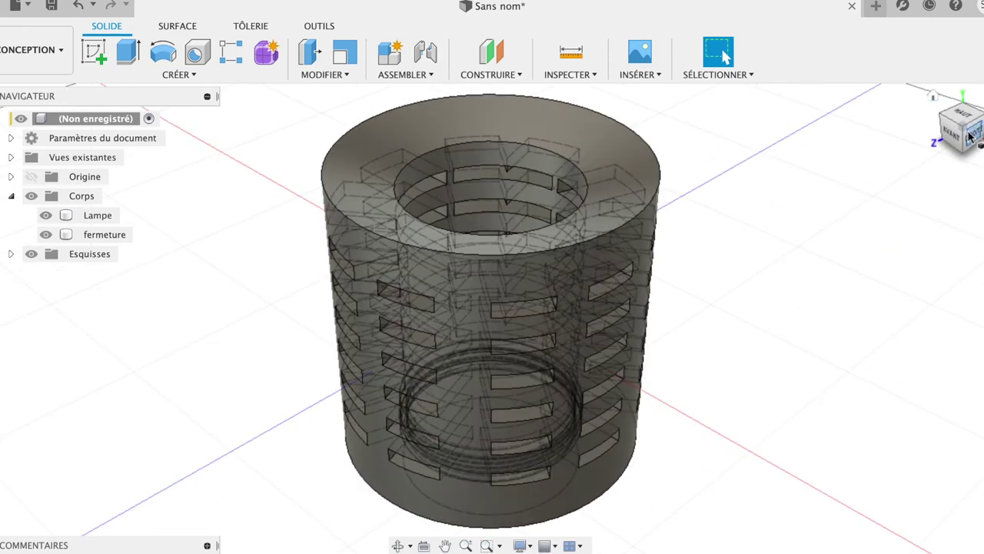
drag(971, 135, 856, 126)
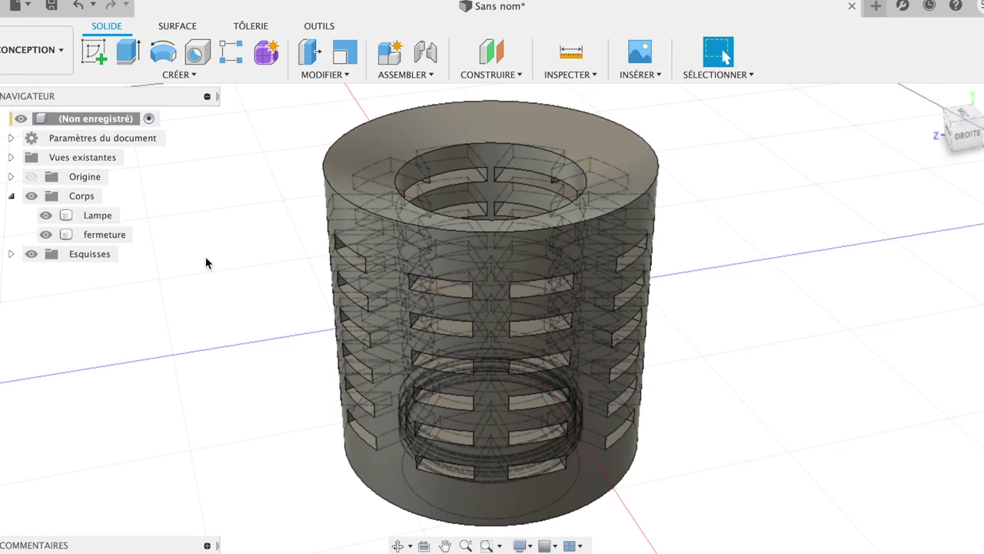
click(41, 221)
click(442, 365)
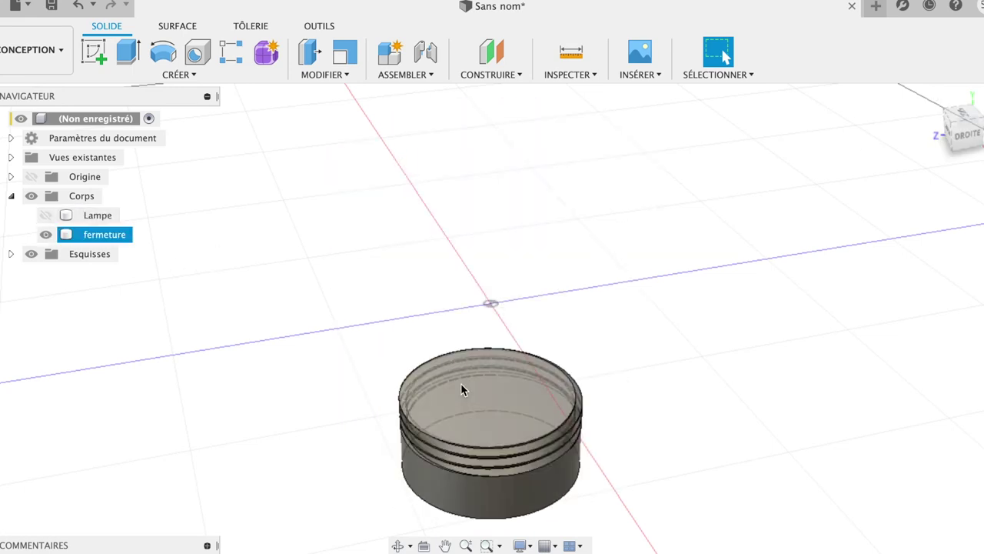
key(Escape)
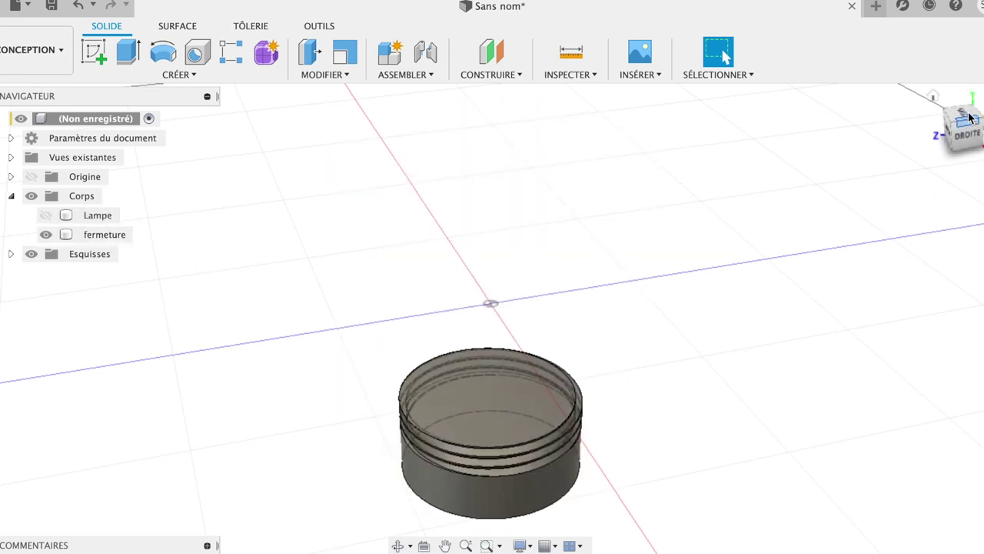
click(963, 116)
click(529, 291)
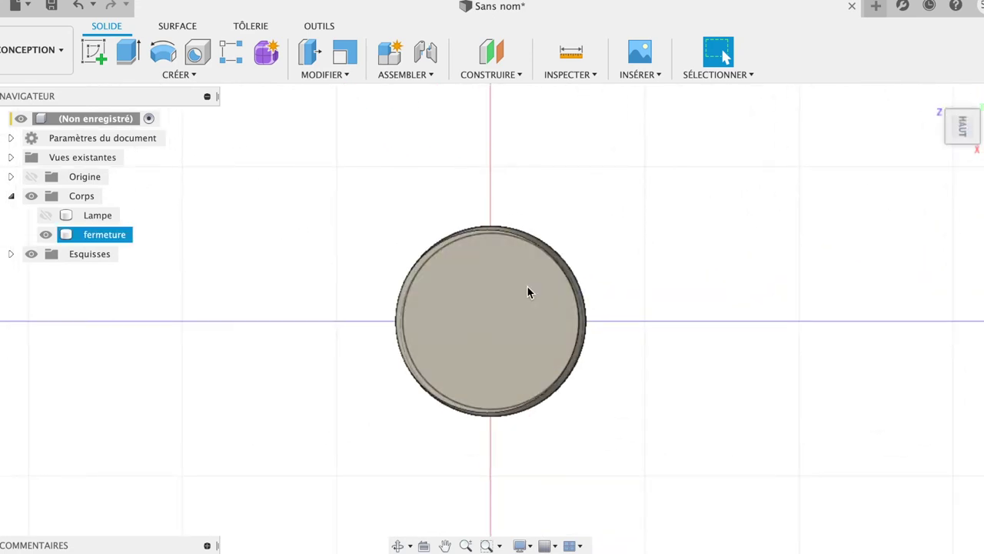
key(Escape)
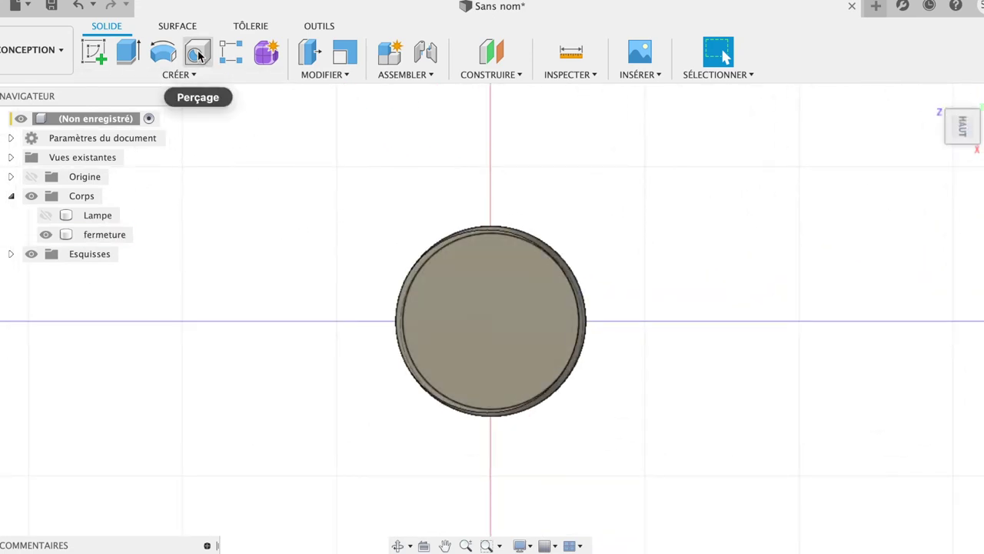
click(200, 55)
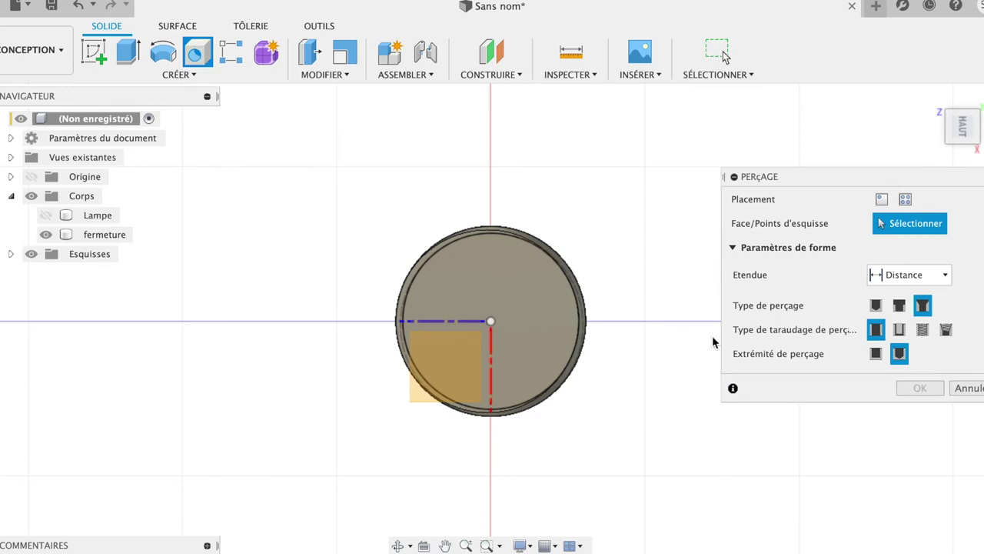
Cancel the hole and sketch a 45 mm circle centred at the origin on the plug's top face.
click(971, 388)
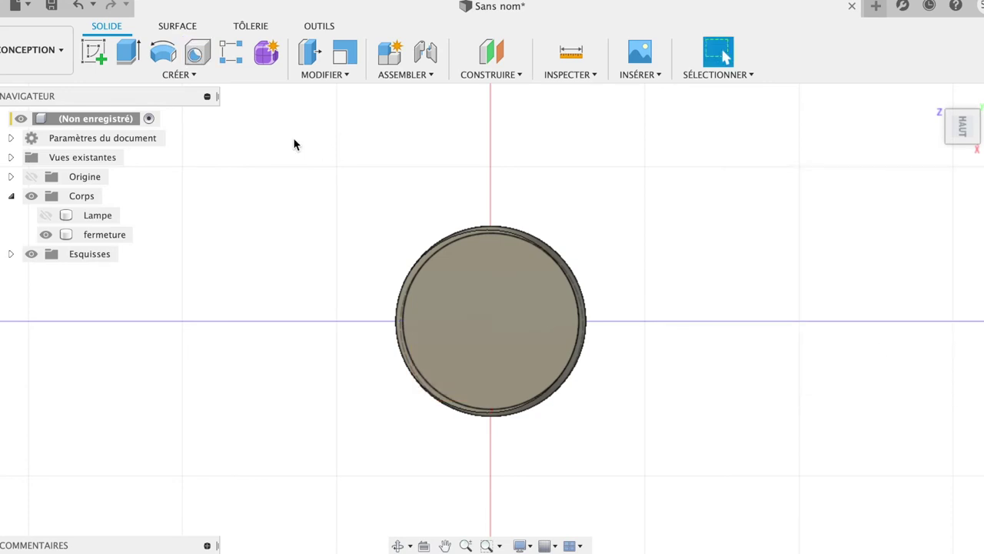
click(93, 46)
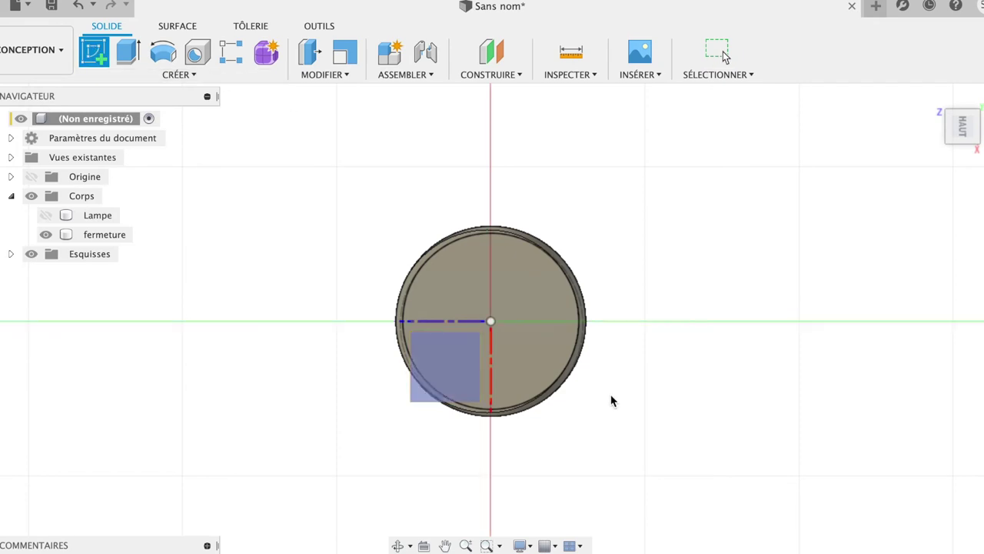
click(530, 367)
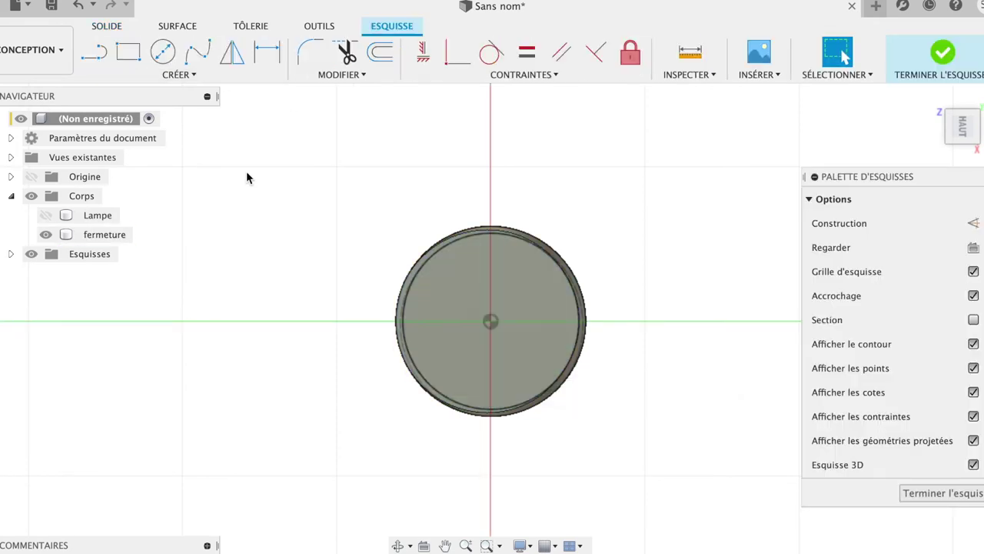
click(163, 51)
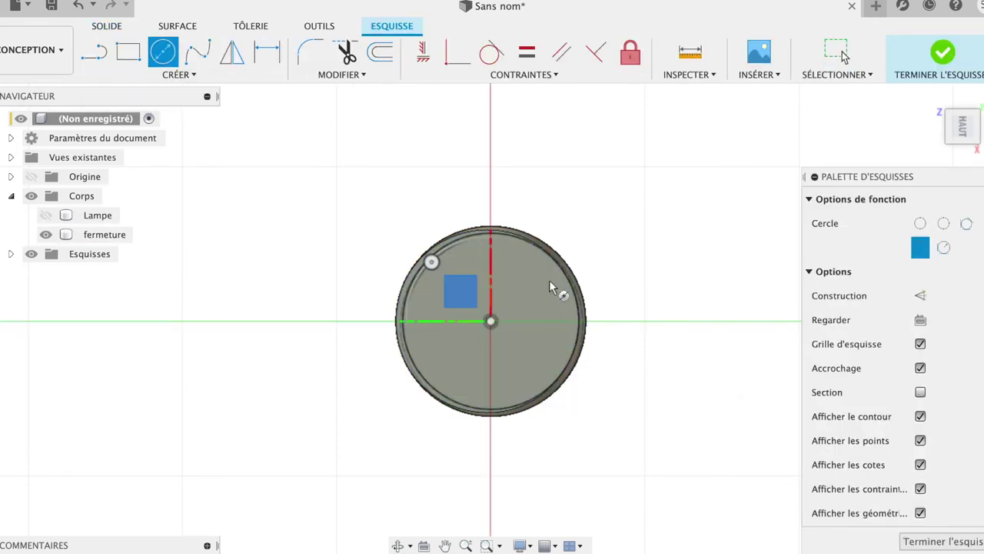
click(491, 320)
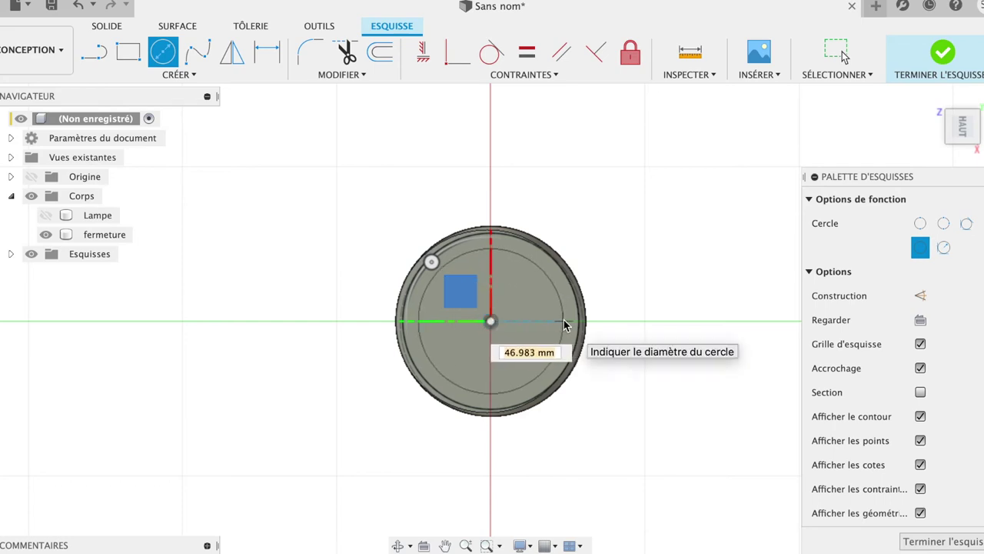
key(Tab)
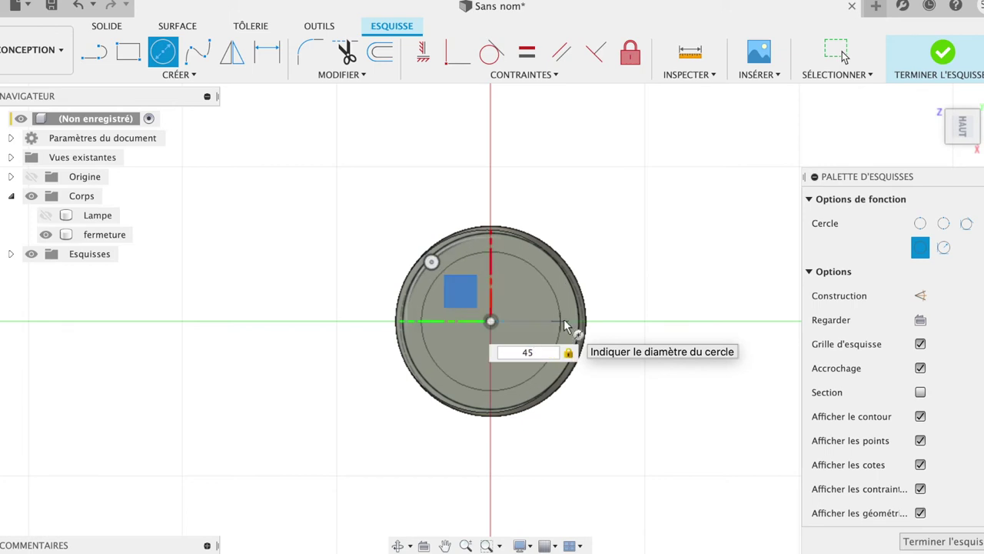
key(Return)
click(542, 307)
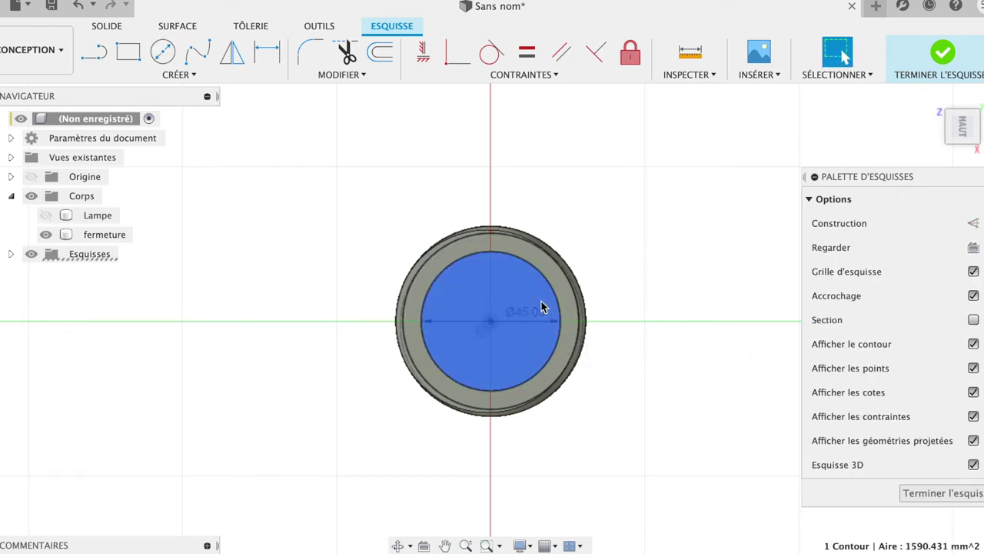
key(e)
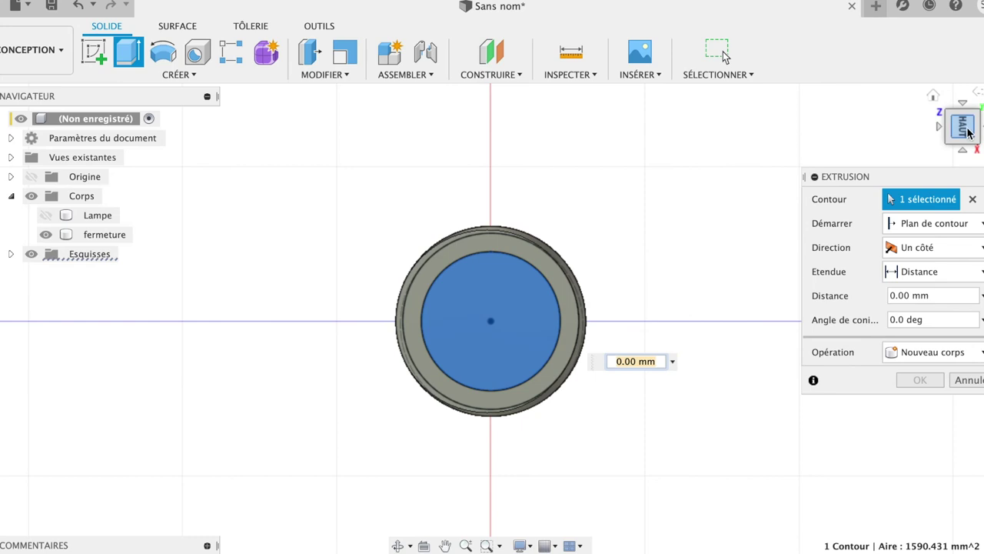
Extrude-cut the 45 mm circle about 20 mm down into the fermeture plug.
mouse_move(970, 132)
mouse_down()
mouse_move(927, 63)
mouse_move(945, 48)
mouse_up()
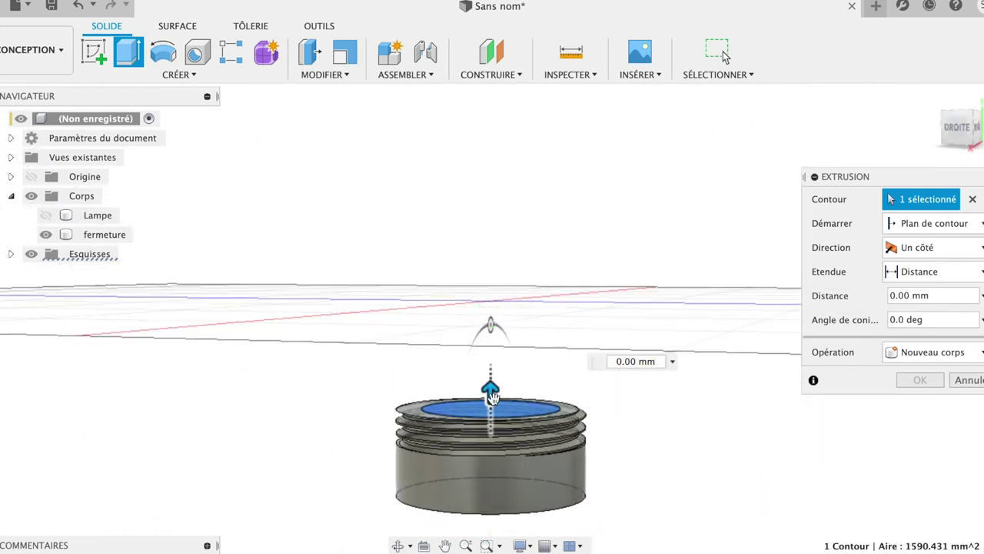
drag(490, 392, 495, 456)
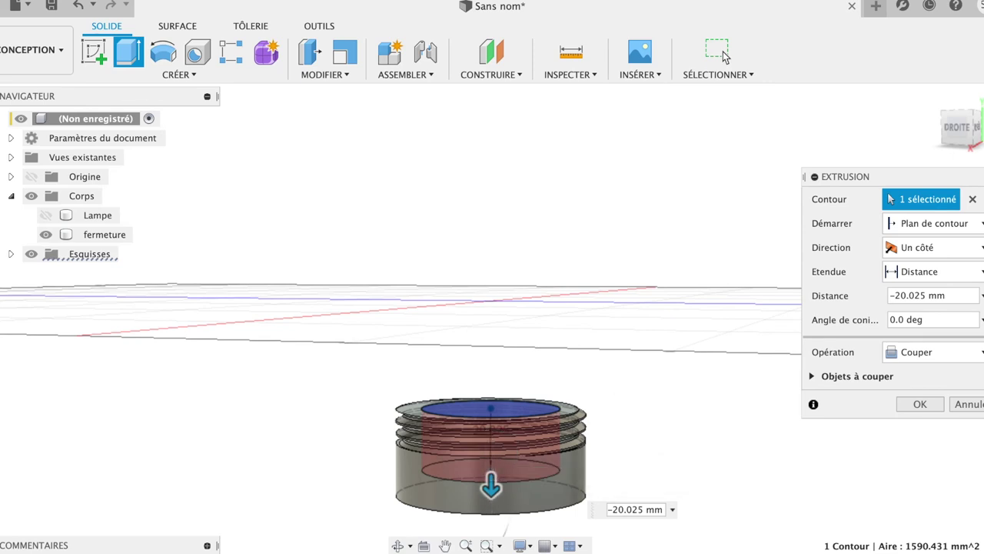
click(921, 405)
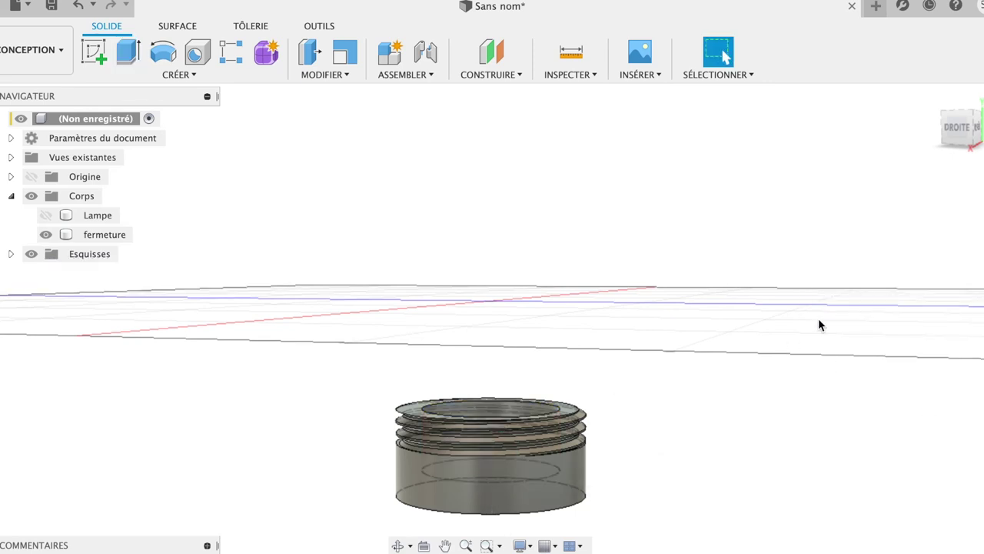
Make the Lampe body visible again and view the lamp from the right (DROITE) side.
mouse_move(960, 128)
mouse_move(958, 135)
mouse_down()
mouse_move(945, 180)
mouse_move(943, 105)
mouse_move(936, 141)
mouse_move(942, 134)
mouse_up()
click(46, 215)
key(Escape)
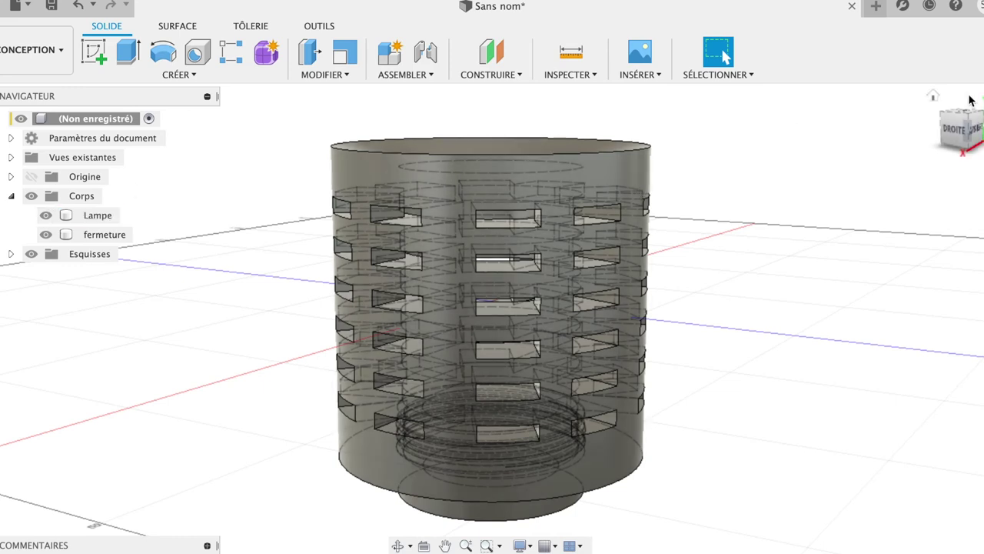
mouse_move(950, 135)
mouse_down()
mouse_move(951, 154)
mouse_move(866, 141)
mouse_move(899, 127)
mouse_move(903, 139)
mouse_up()
click(935, 99)
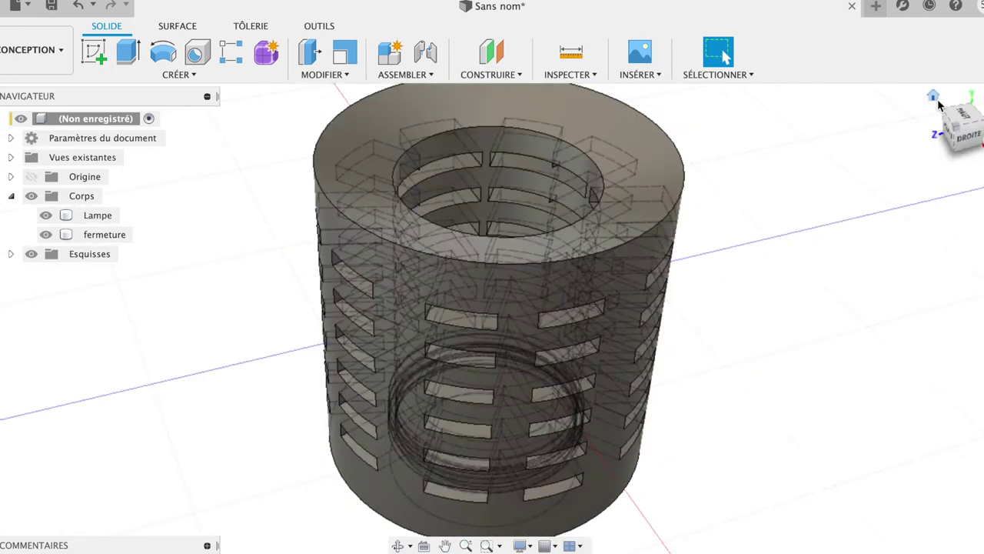
click(974, 138)
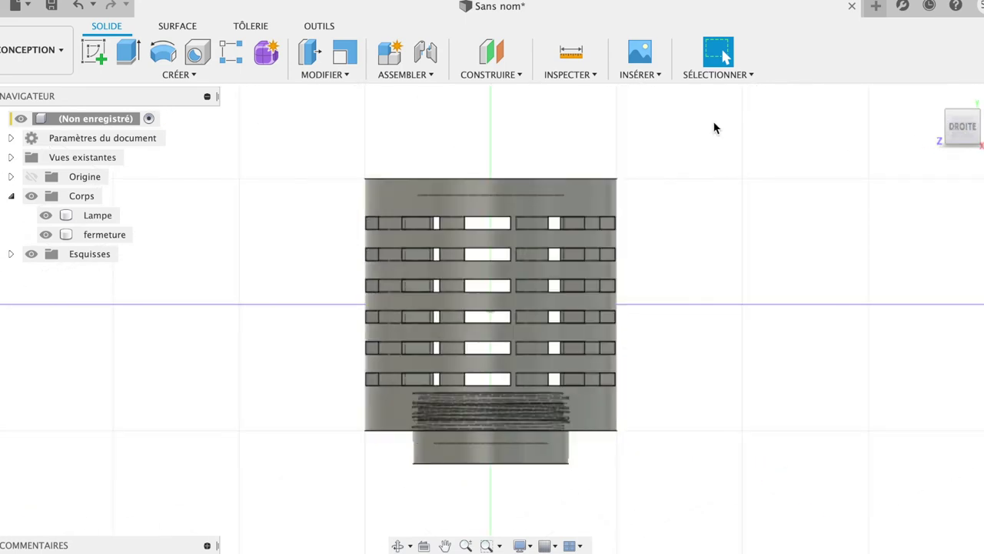
click(123, 215)
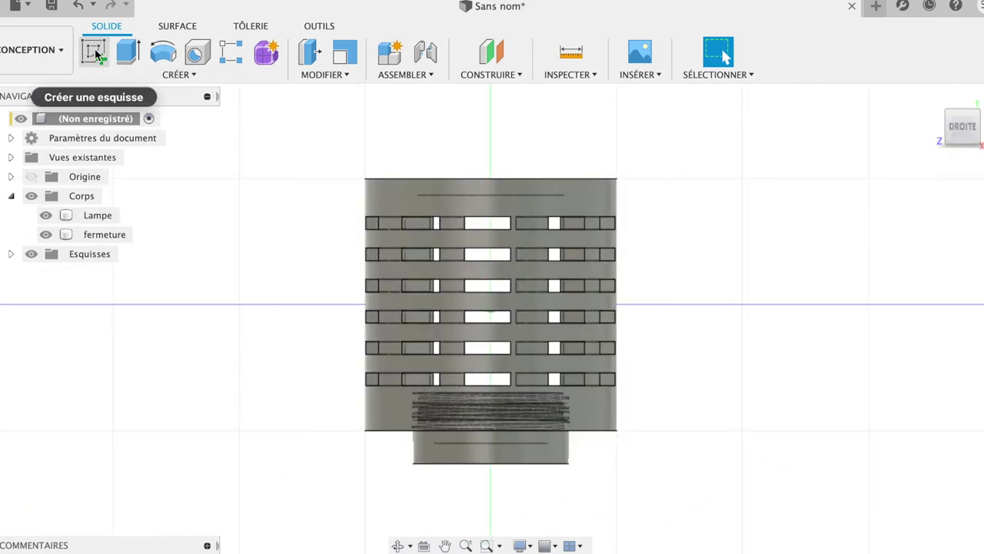
Sketch on the right-facing plane and draw a three-point arc spanning the lamp's top.
click(95, 48)
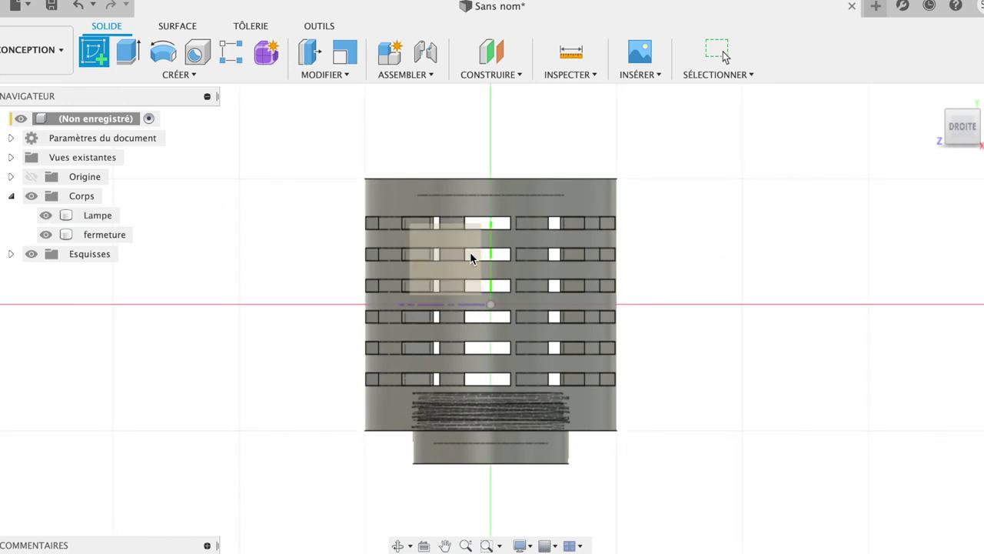
click(474, 256)
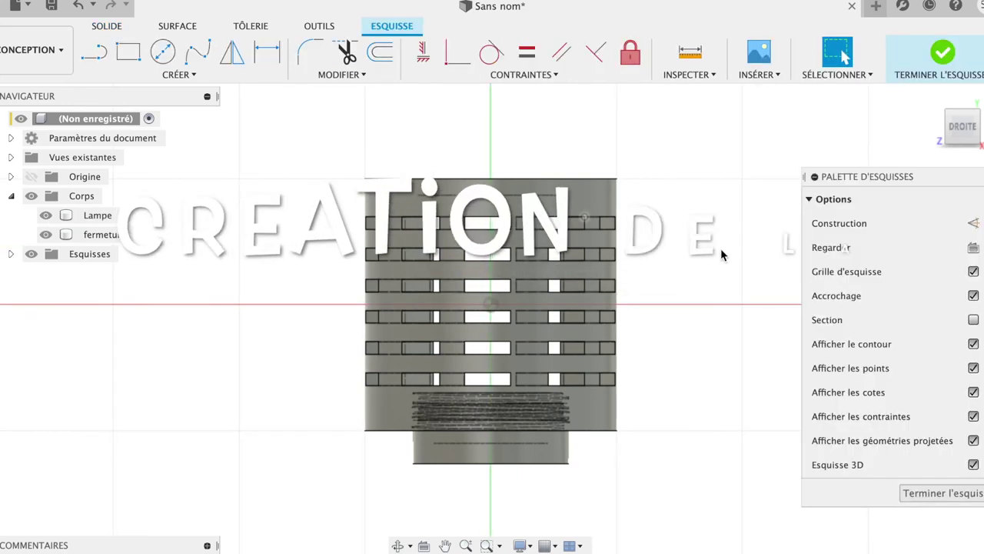
click(192, 77)
mouse_move(123, 143)
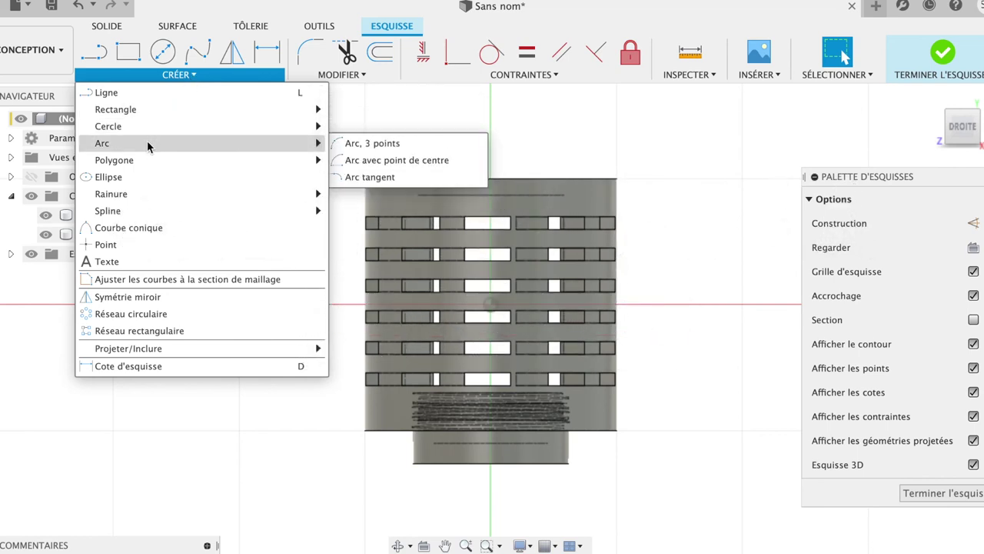
click(354, 146)
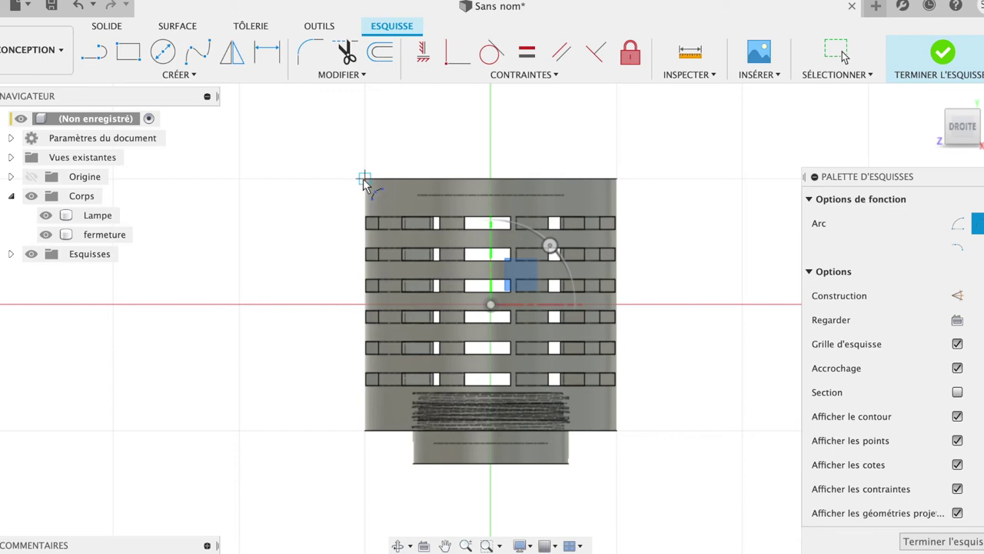
click(364, 180)
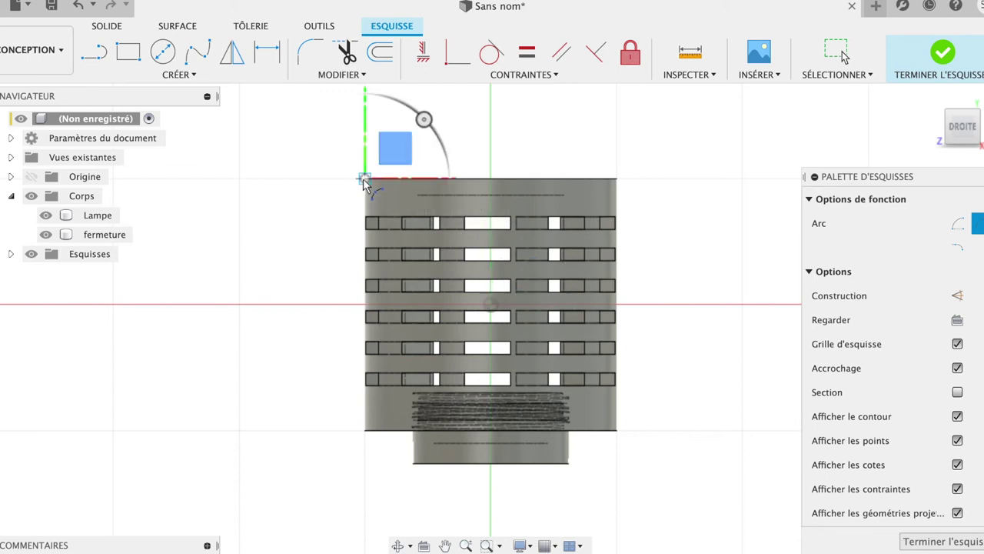
click(617, 179)
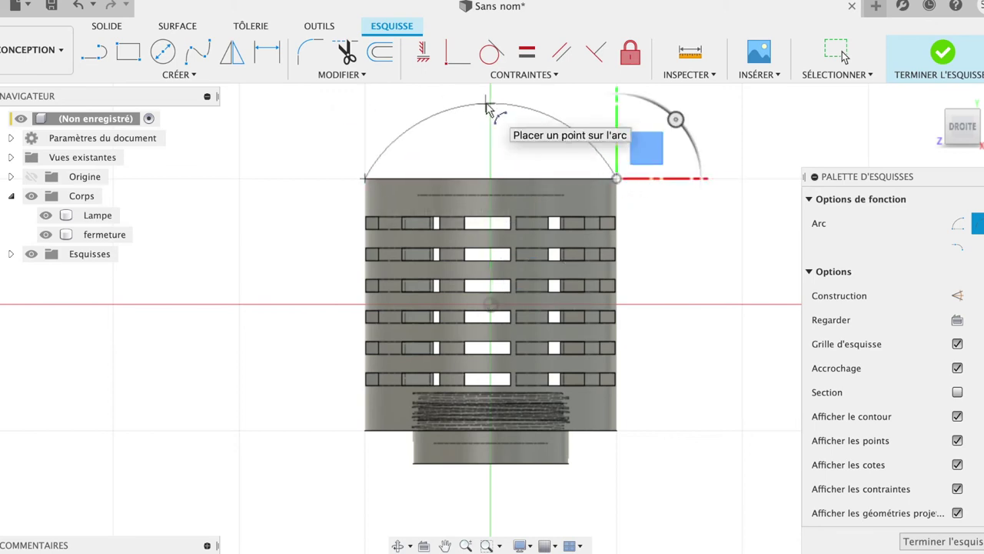
click(486, 104)
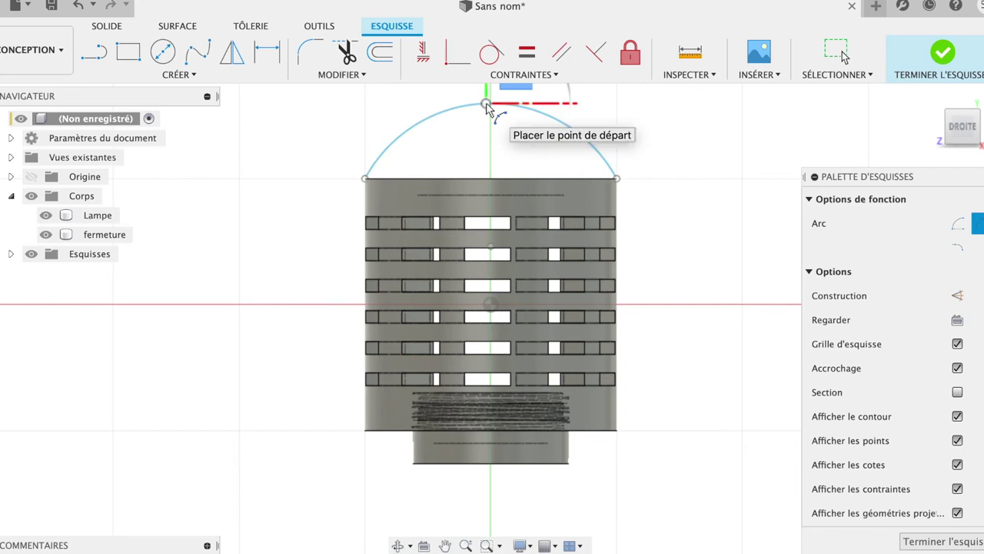
Add a second inner arc, close both ends with short lines, and finish the sketch.
click(387, 178)
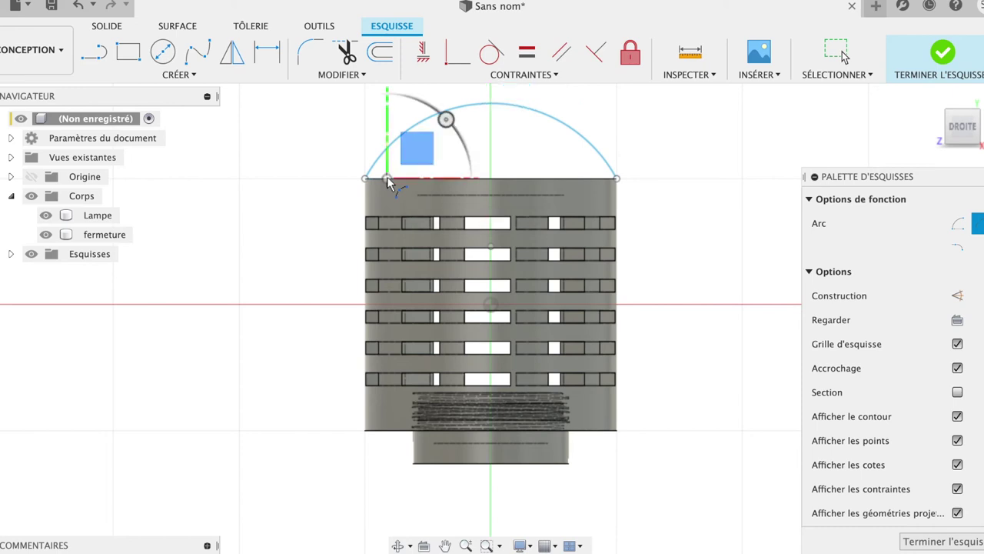
click(596, 178)
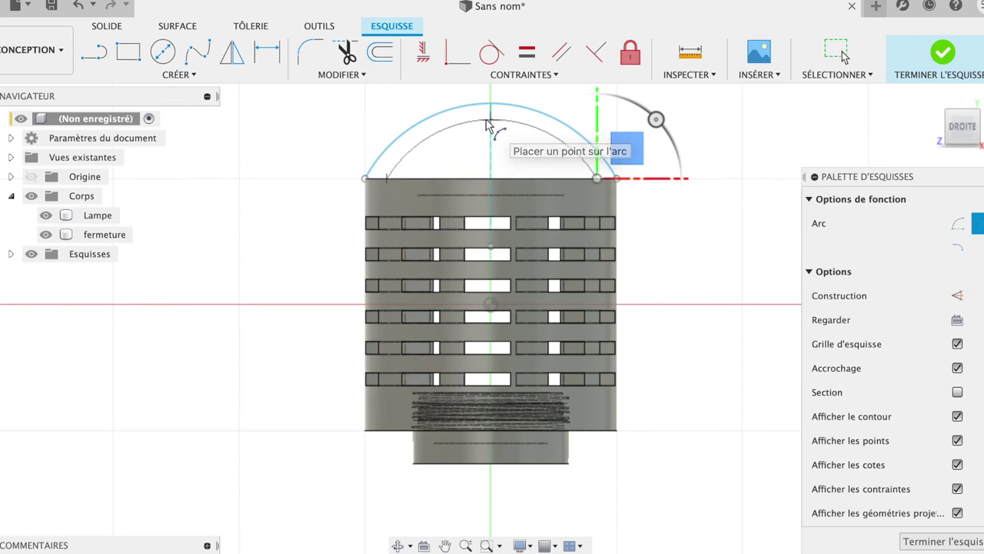
click(490, 121)
click(94, 51)
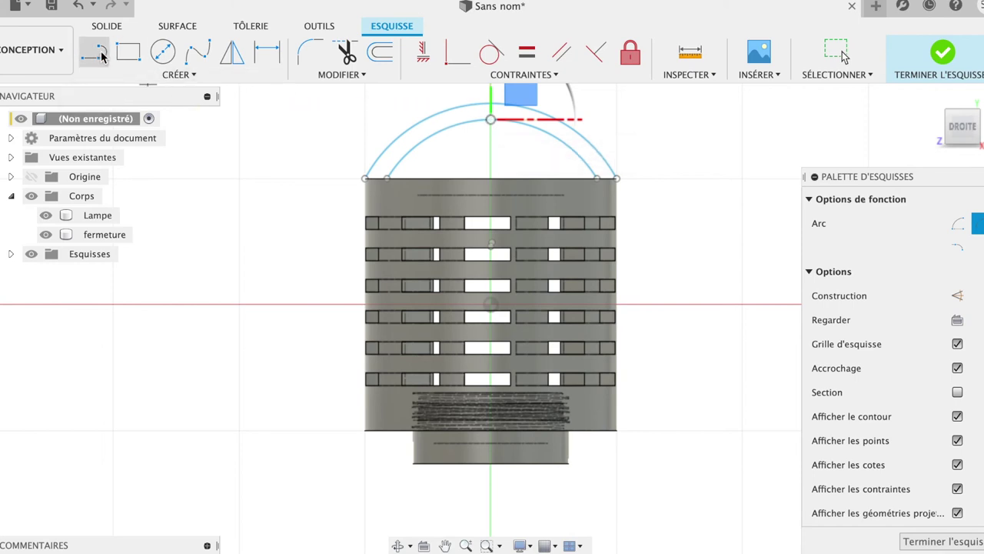
click(366, 180)
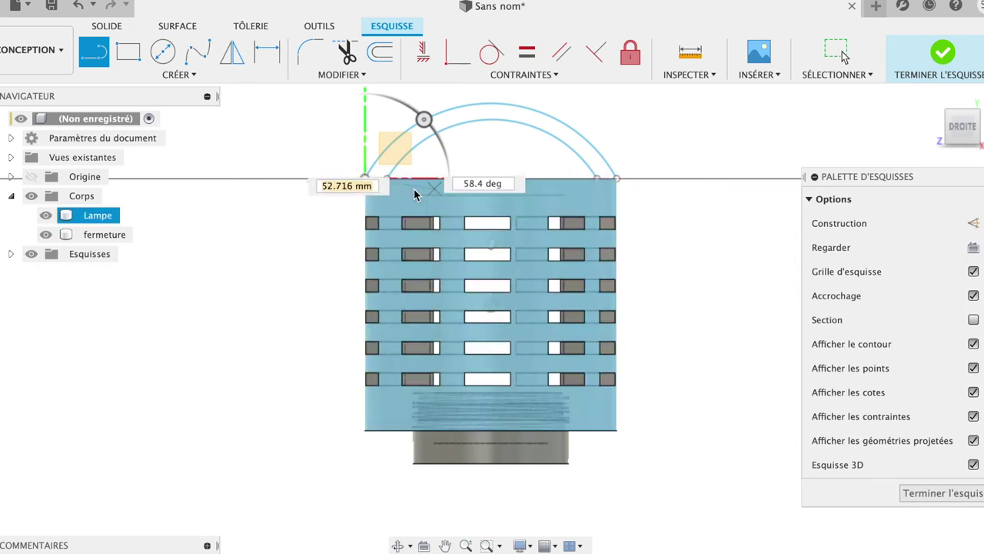
click(389, 182)
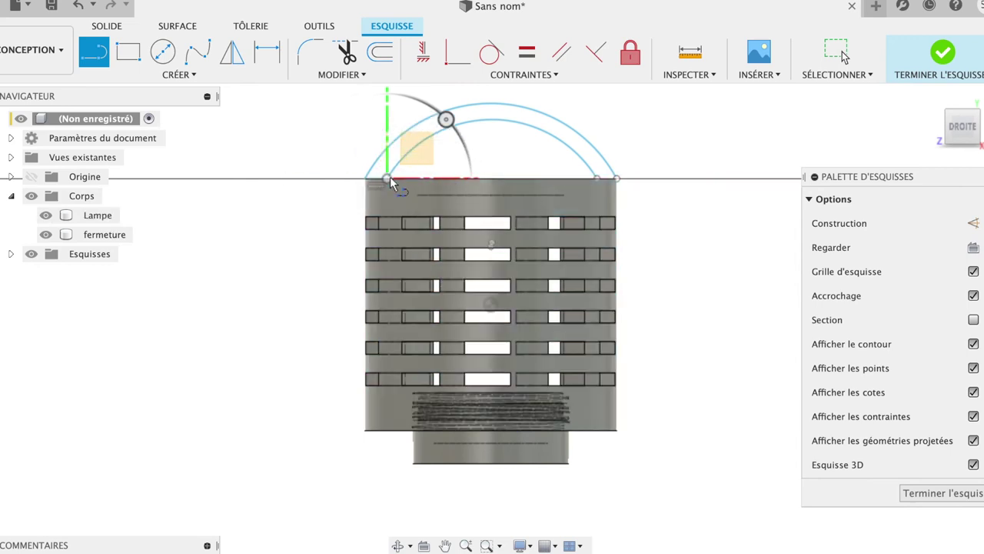
click(597, 181)
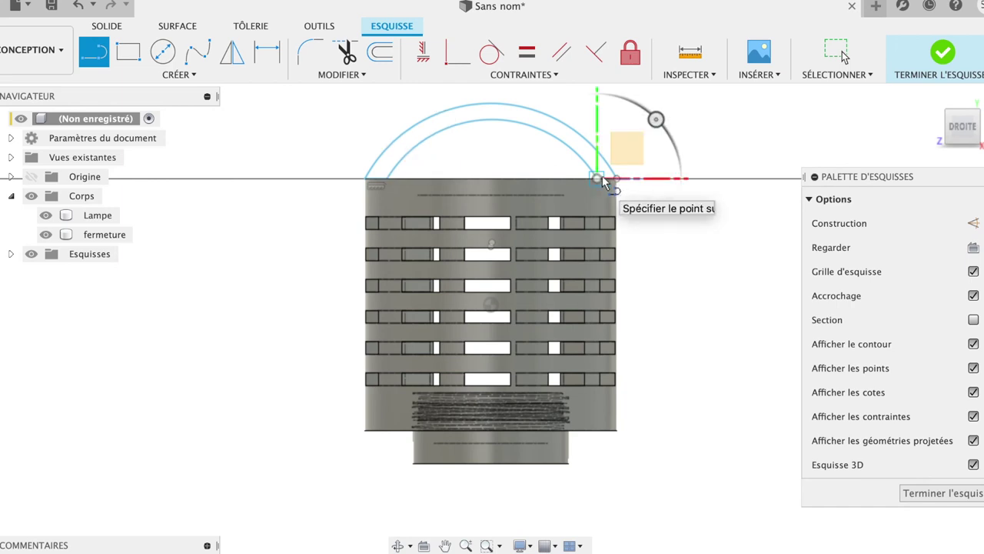
click(617, 180)
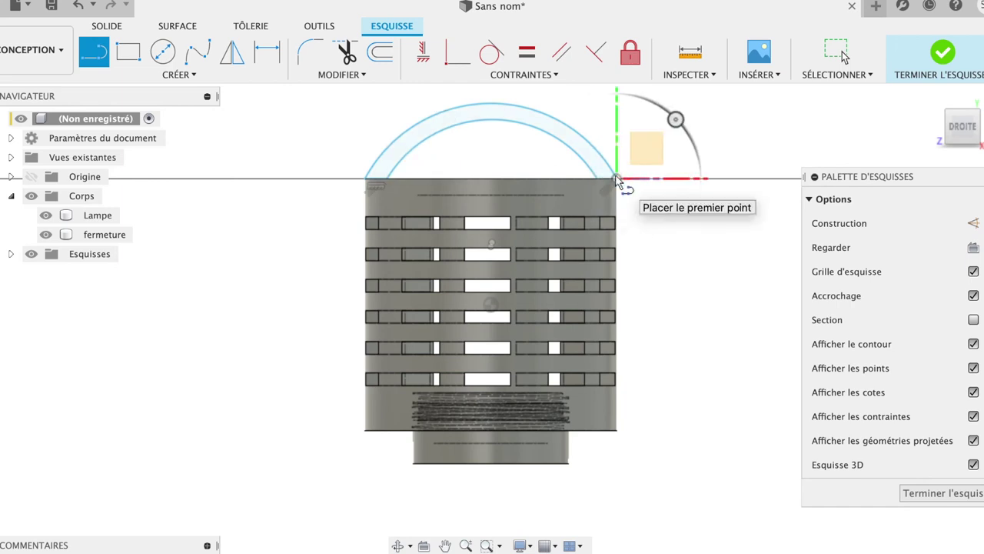
click(940, 493)
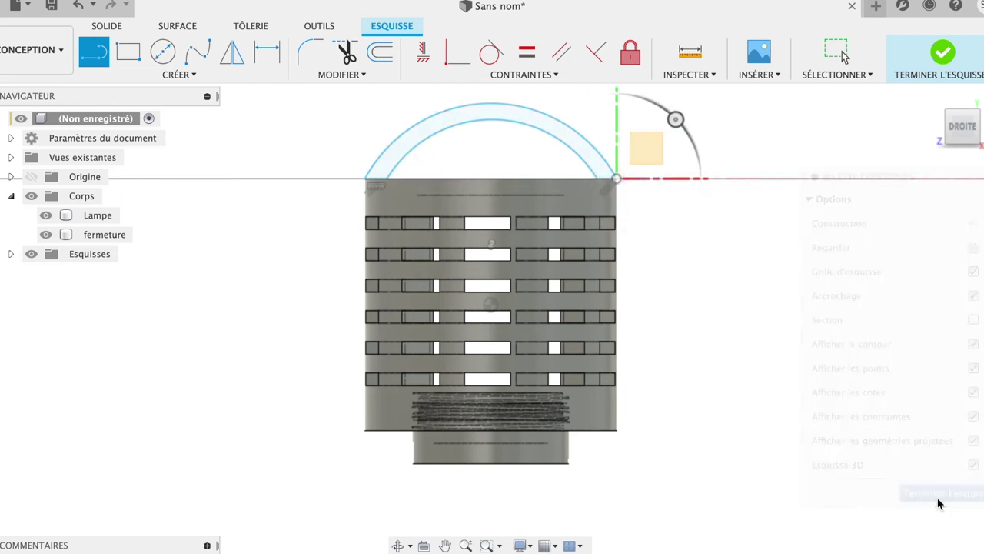
click(585, 150)
Extrude the arch profile symmetrically by 8 mm as the new body Corps34.
key(e)
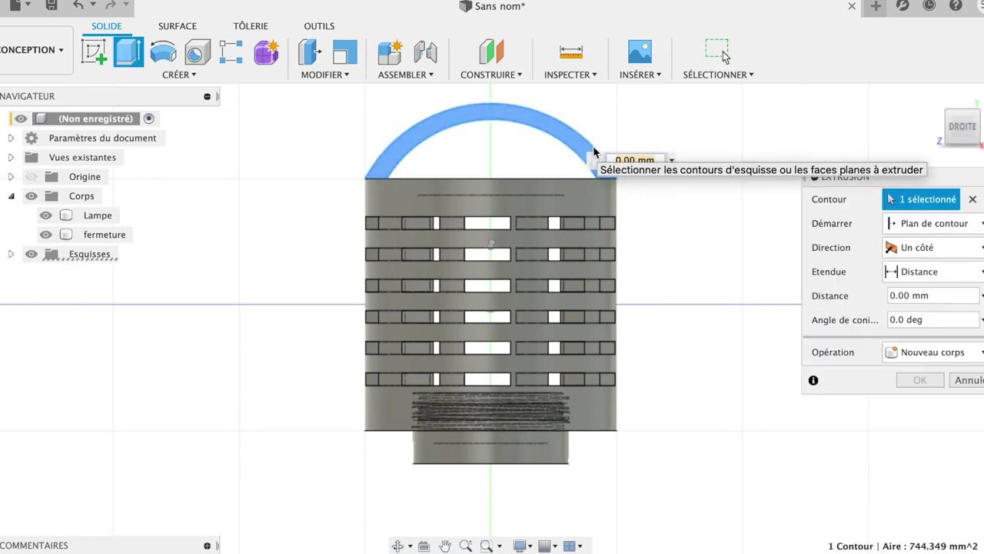
mouse_move(959, 130)
mouse_down()
mouse_move(942, 180)
mouse_move(981, 211)
mouse_up()
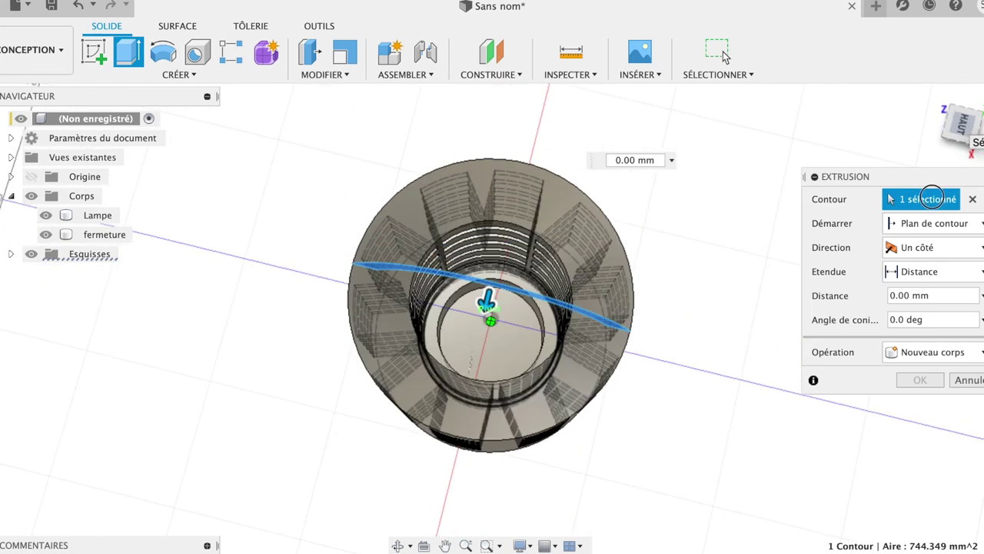
click(953, 248)
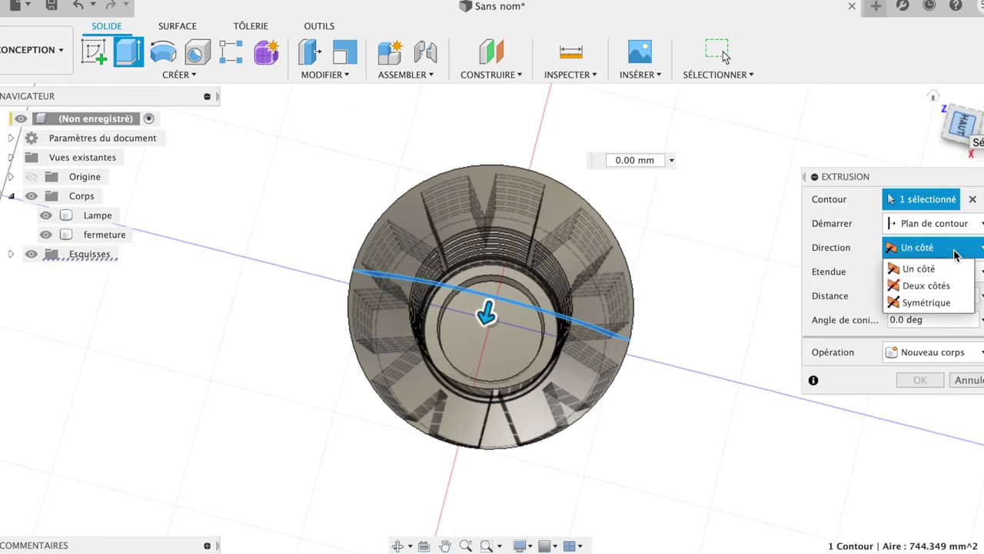
click(934, 303)
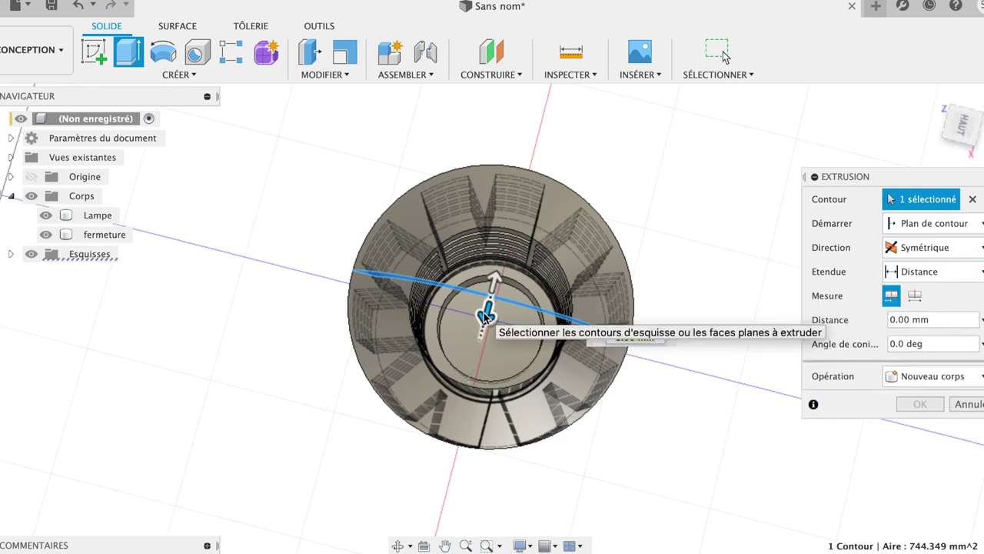
drag(481, 314, 478, 331)
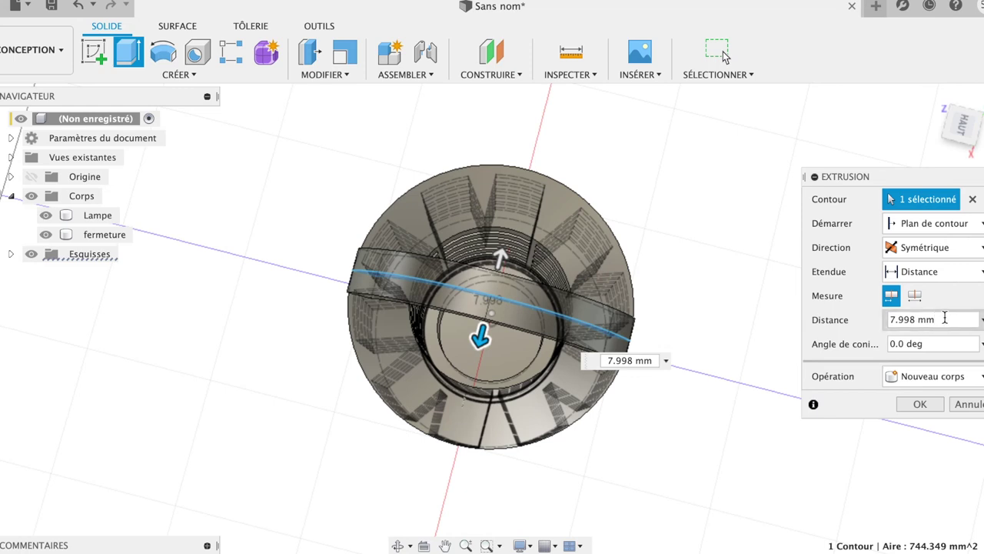
click(917, 315)
text(8)
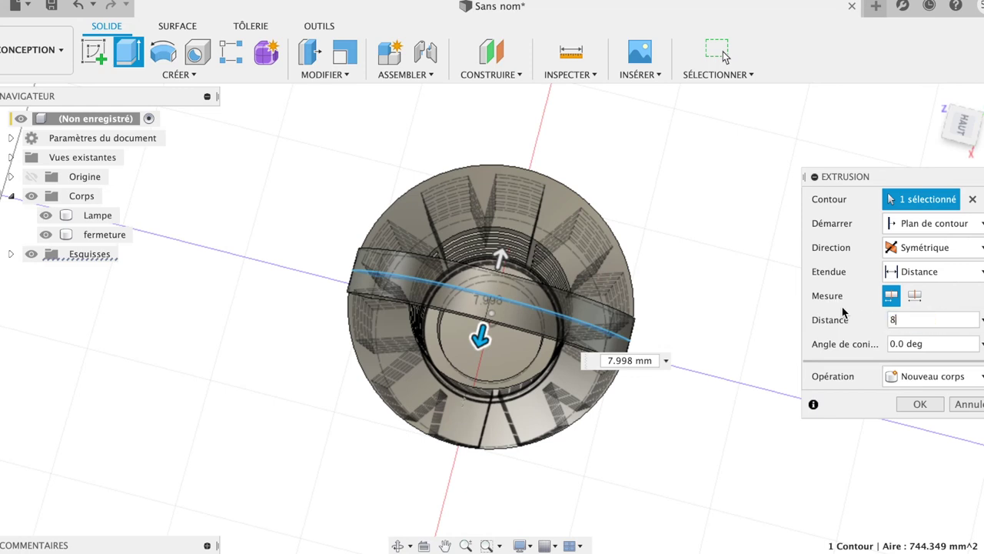
click(930, 408)
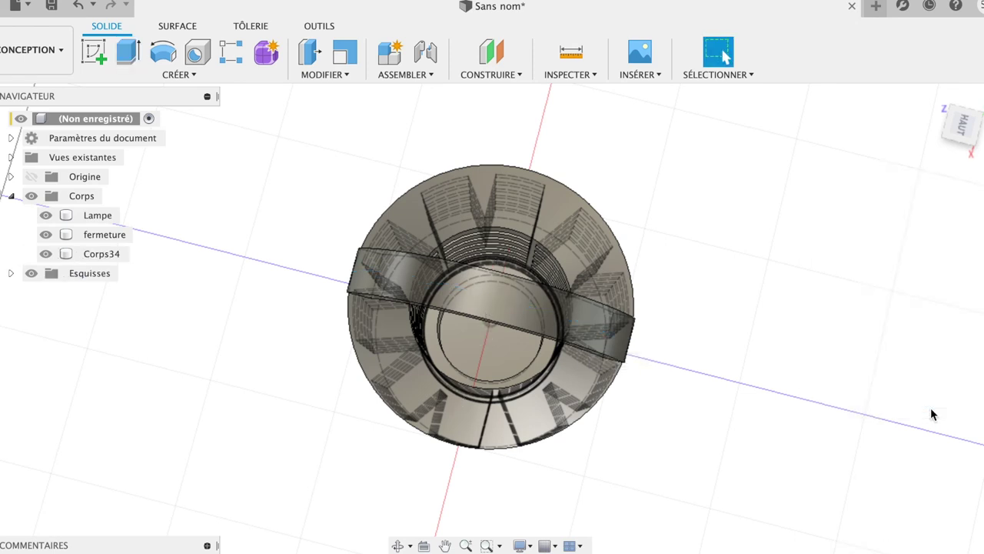
mouse_move(962, 124)
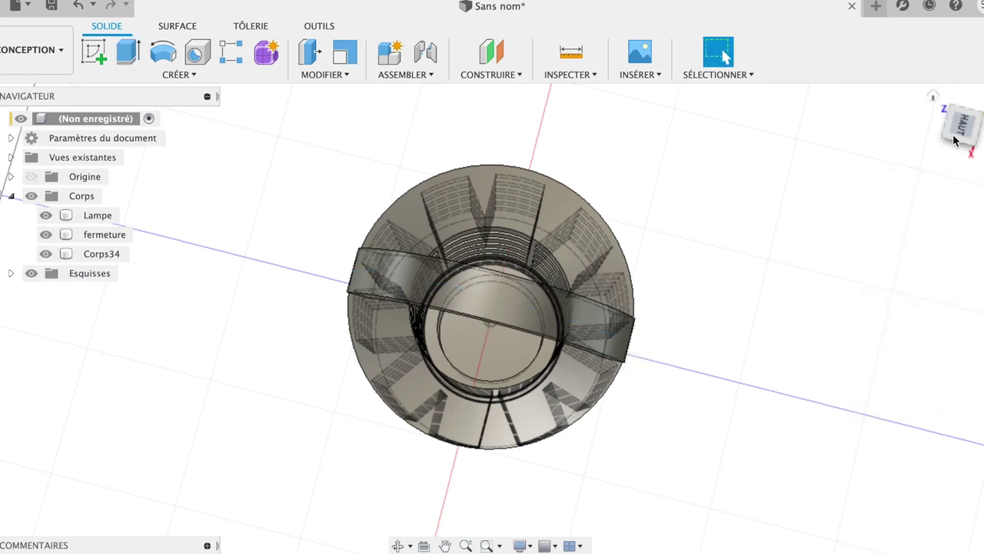
Combine with Join, using the Corps34 handle as target and the Lampe body as tool.
drag(961, 133, 941, 87)
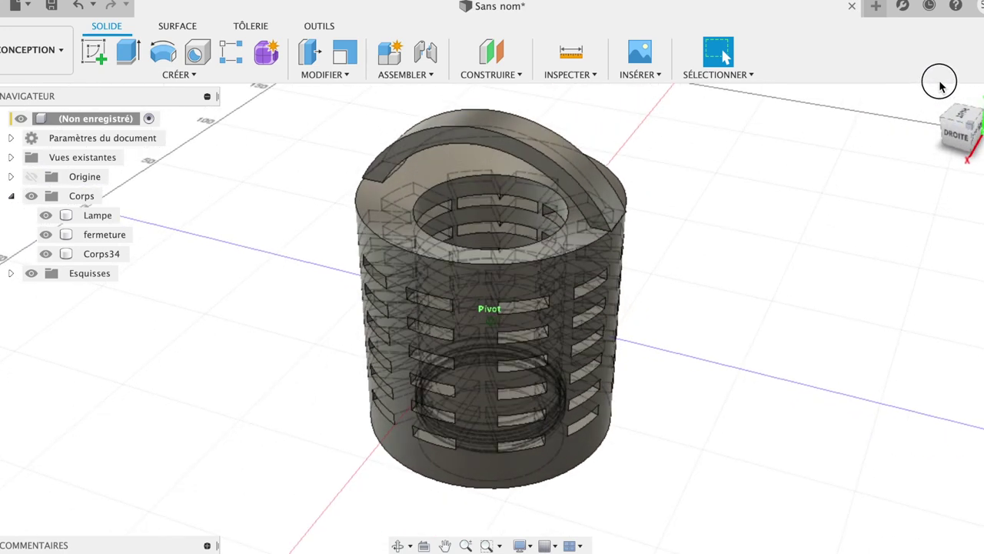
drag(941, 87, 936, 94)
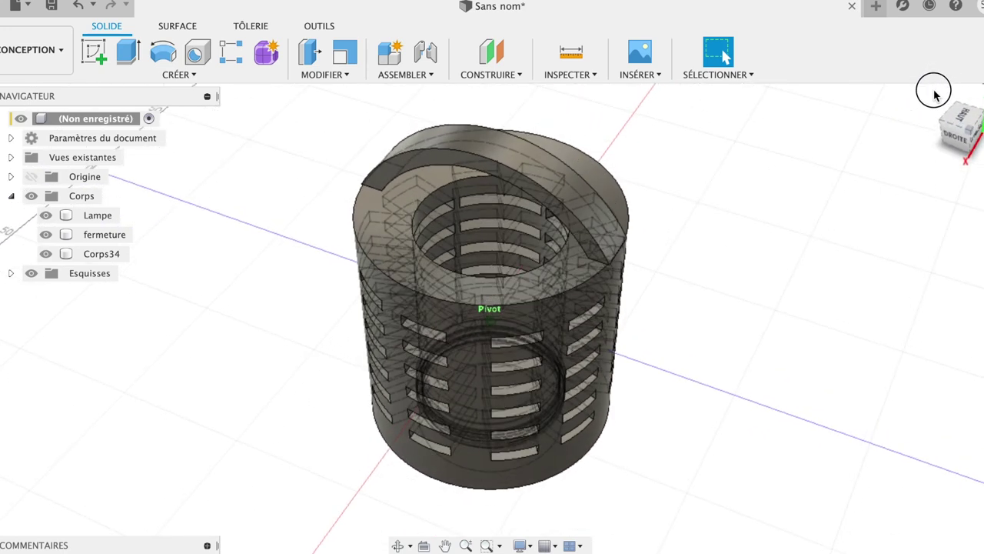
click(331, 75)
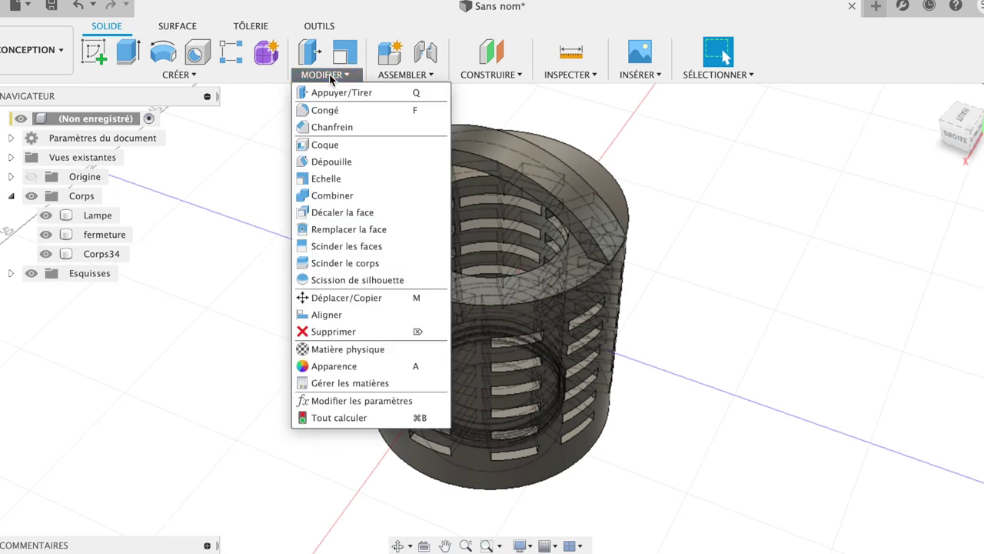
click(338, 195)
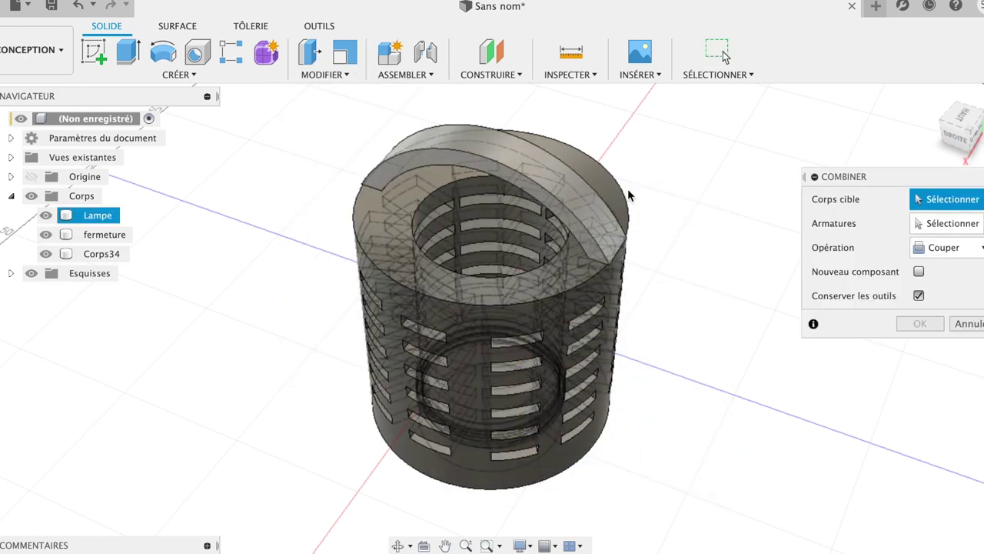
click(589, 202)
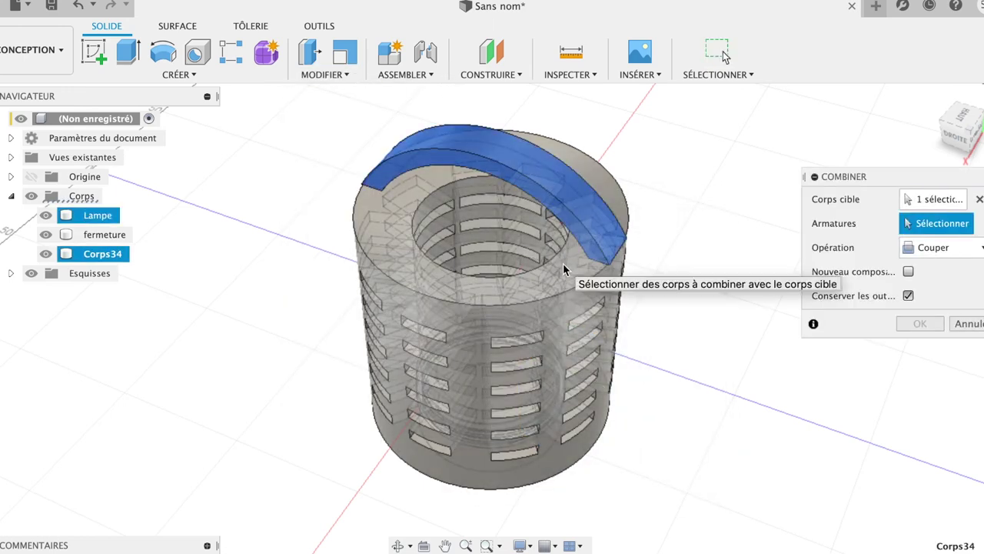
click(563, 266)
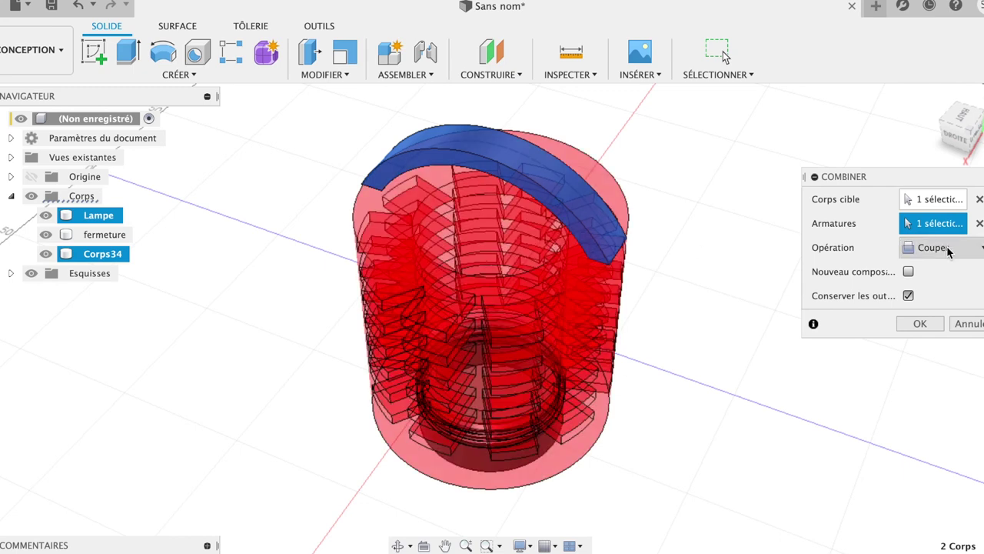
click(946, 248)
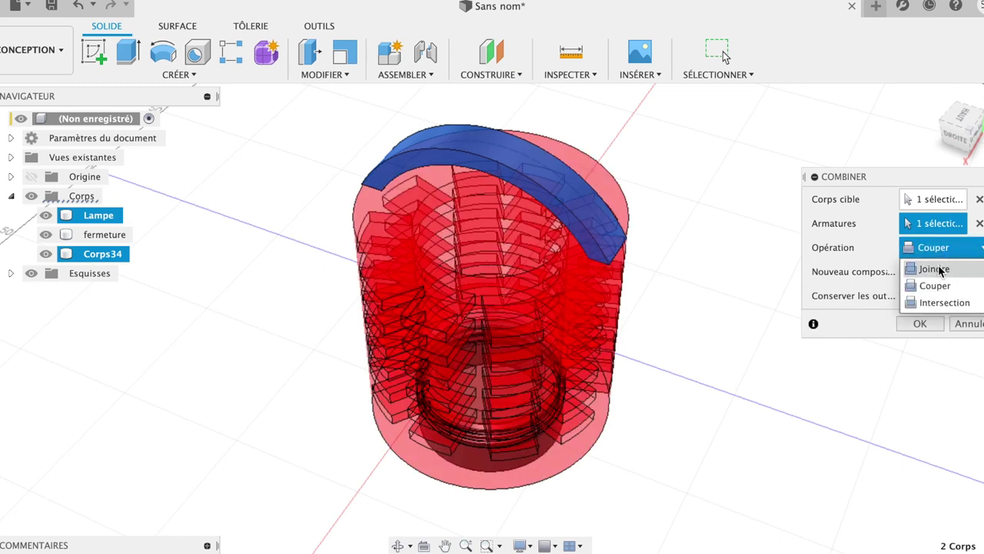
click(935, 269)
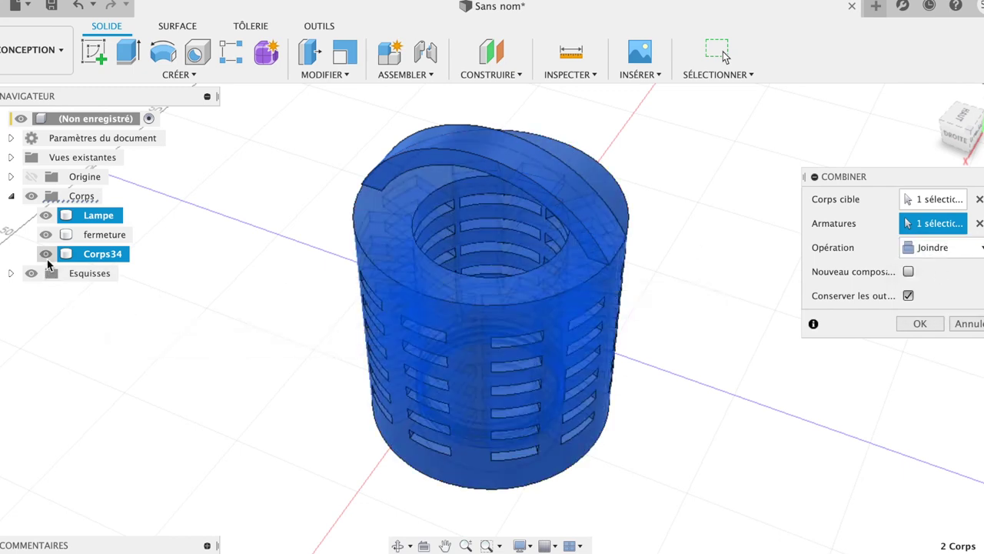
click(47, 254)
click(47, 254)
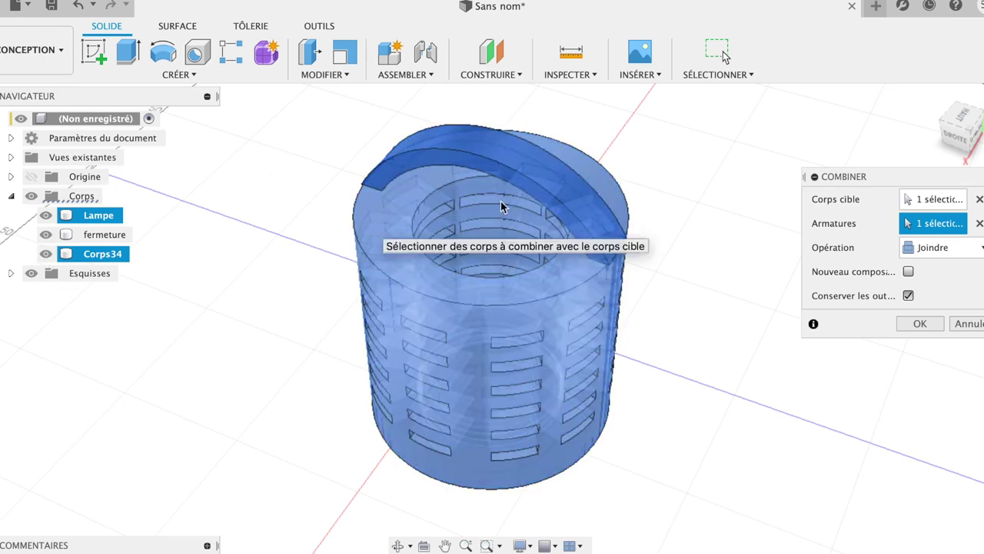
click(913, 325)
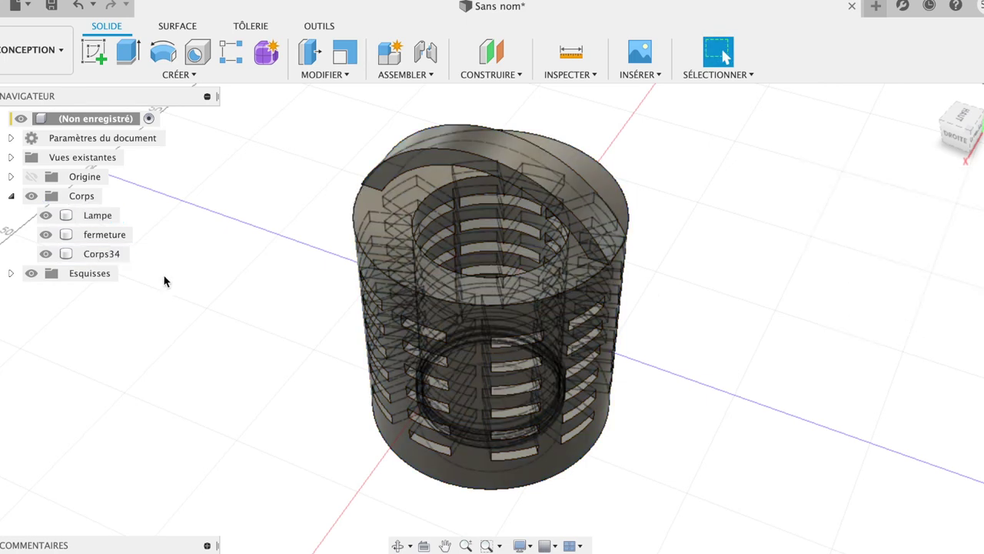
Hide the original Lampe body and select the joined Corps34 body.
click(45, 254)
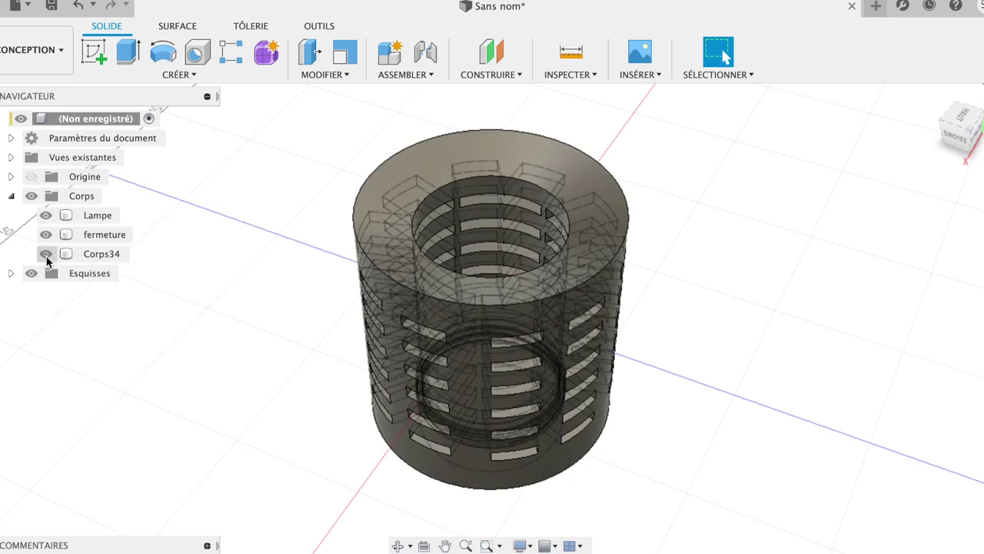
click(45, 254)
click(46, 216)
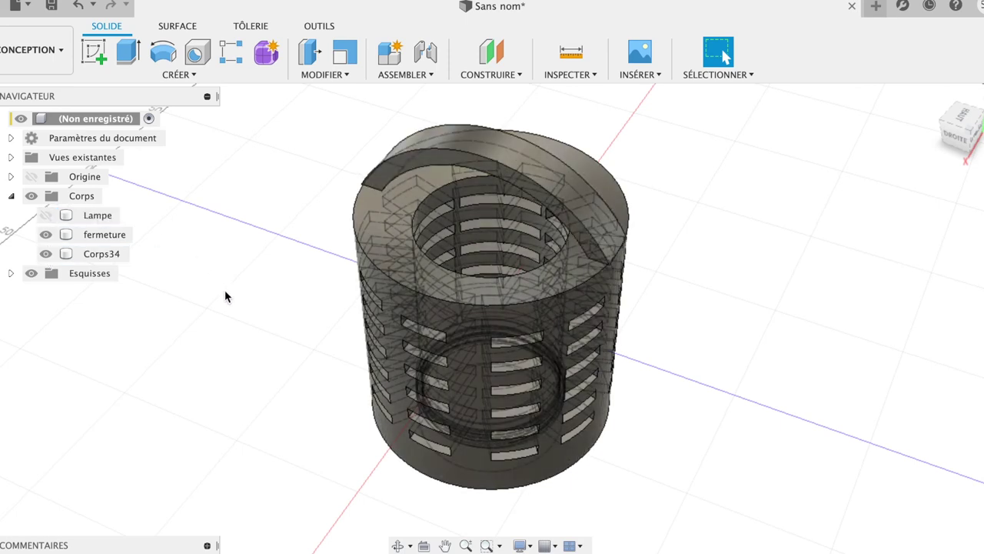
click(403, 189)
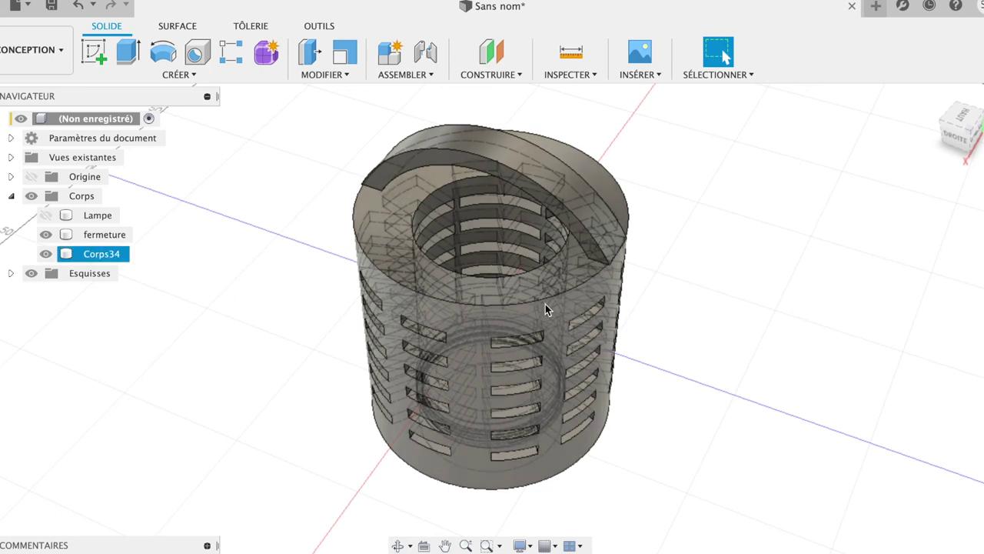
Pick the two edges where the handle ends meet the rim for a fillet.
scroll(545, 304, up, 2)
scroll(545, 303, up, 2)
scroll(545, 304, up, 2)
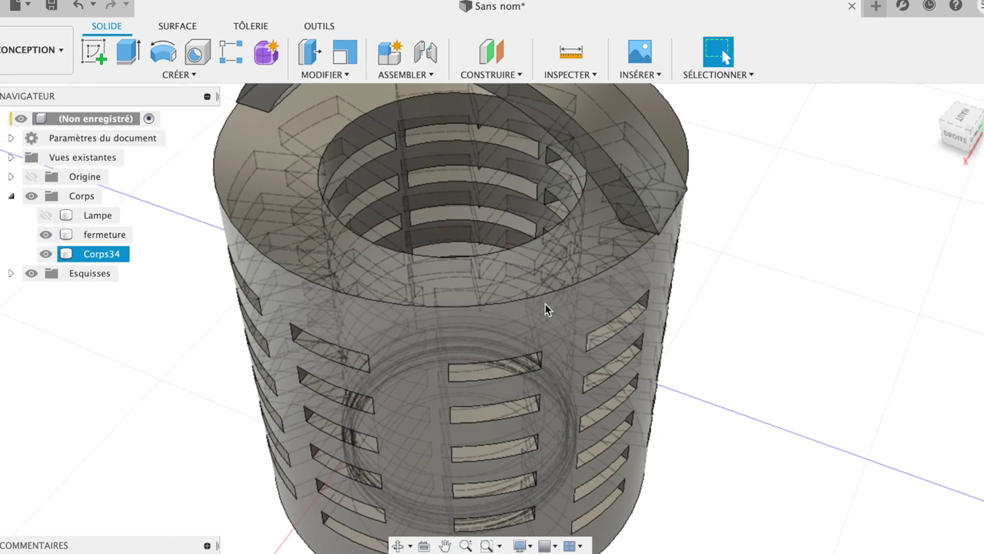
scroll(545, 304, up, 1)
click(638, 231)
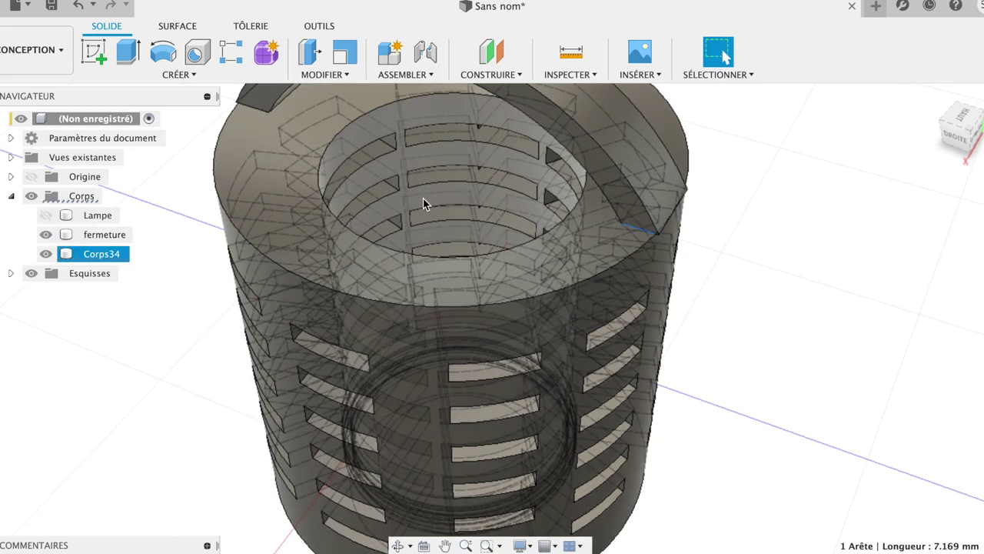
click(252, 107)
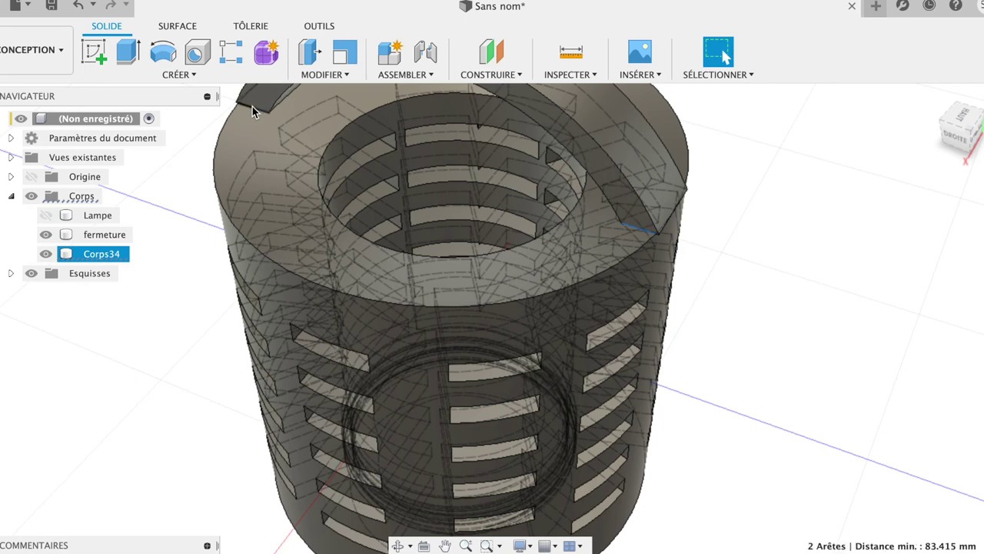
click(326, 75)
click(324, 111)
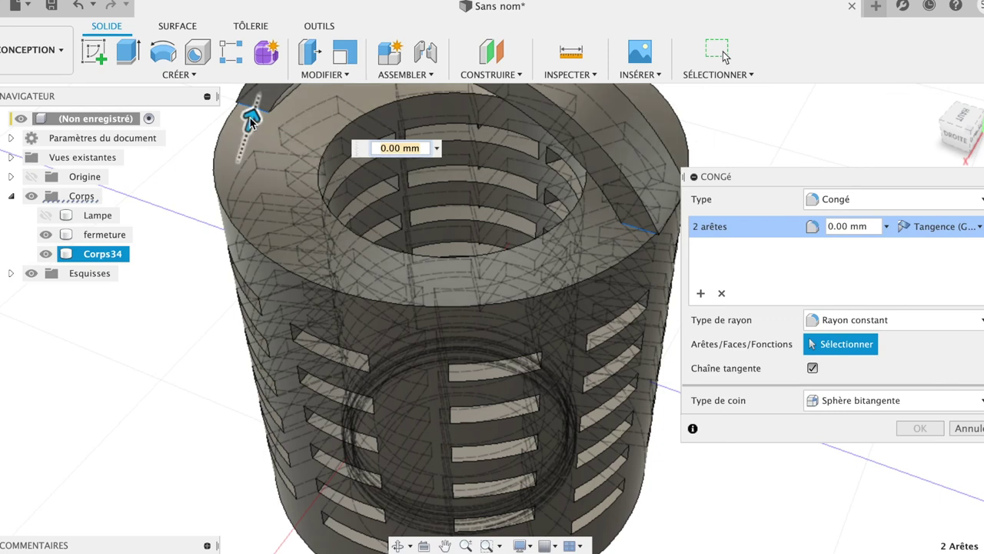
Try setting a fillet radius on the two edges, then cancel after the non-manifold error.
drag(252, 123, 249, 127)
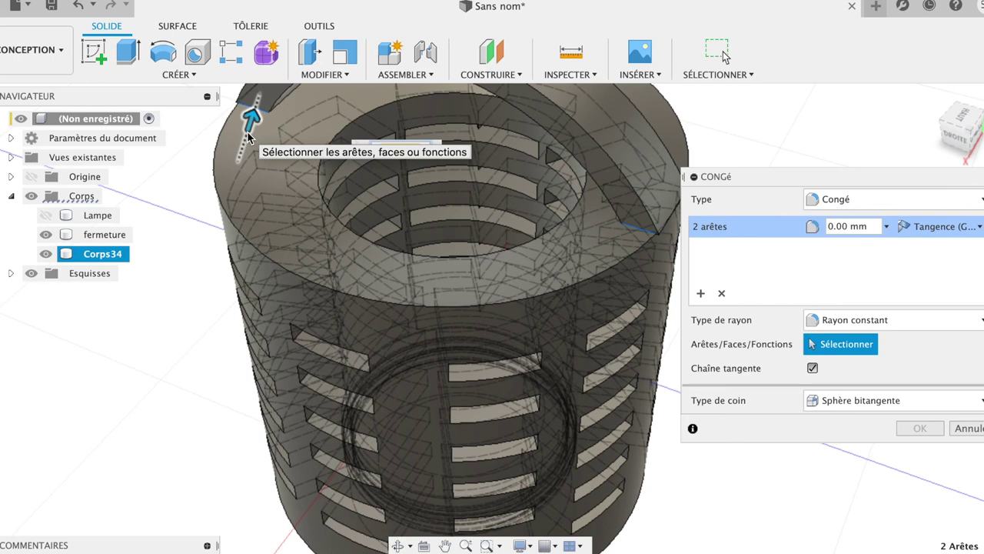
drag(252, 121, 241, 152)
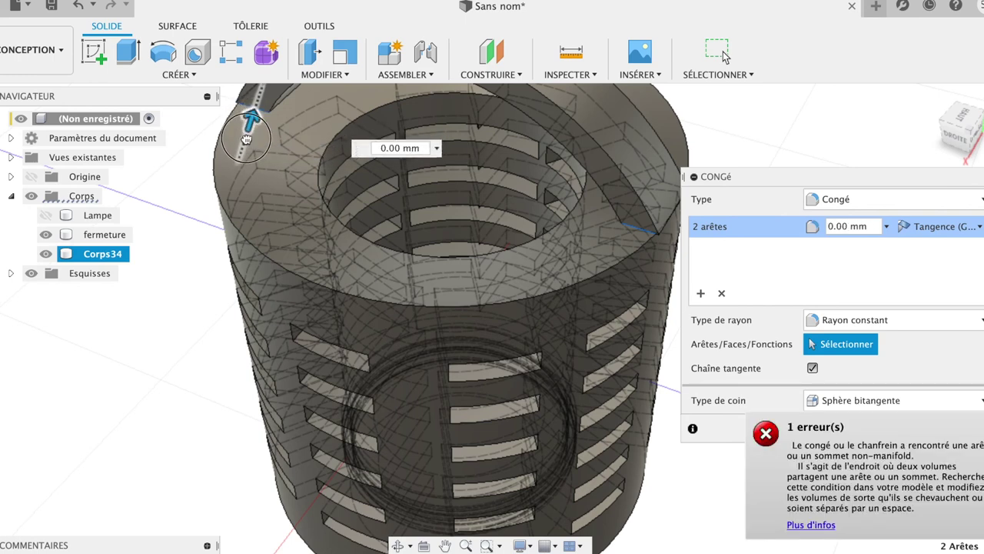
drag(252, 119, 251, 116)
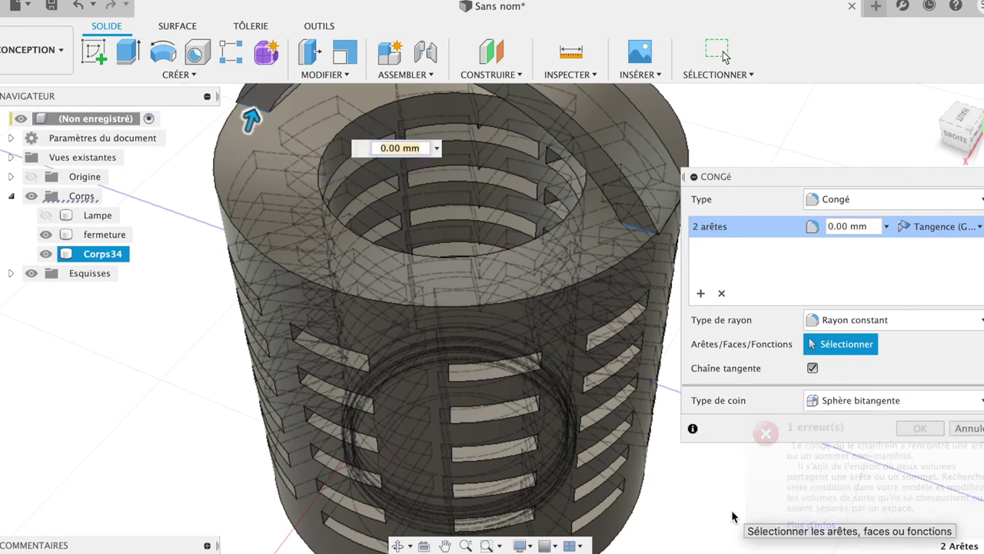
click(966, 429)
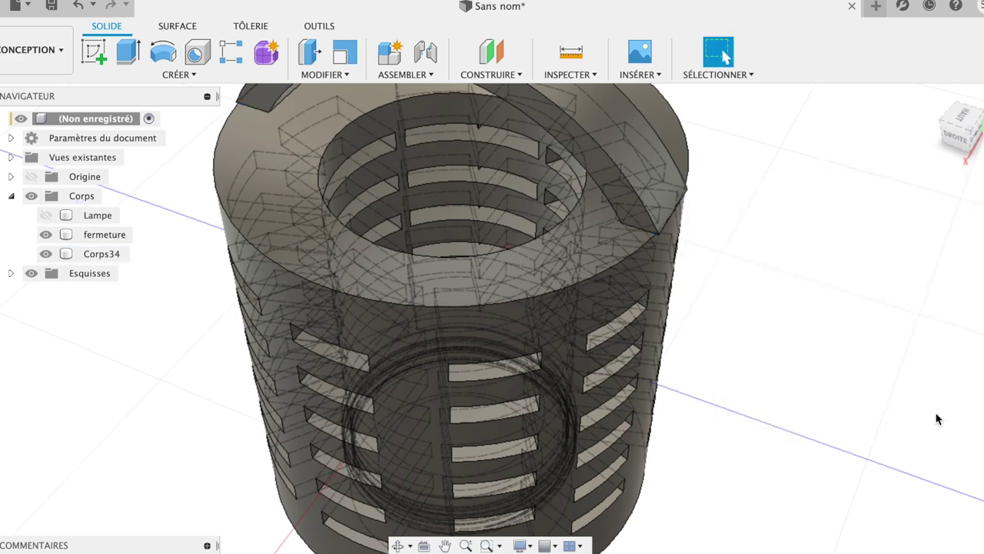
mouse_move(961, 122)
mouse_move(959, 117)
shift+middle_down()
mouse_move(852, 103)
mouse_move(935, 116)
shift+middle_up()
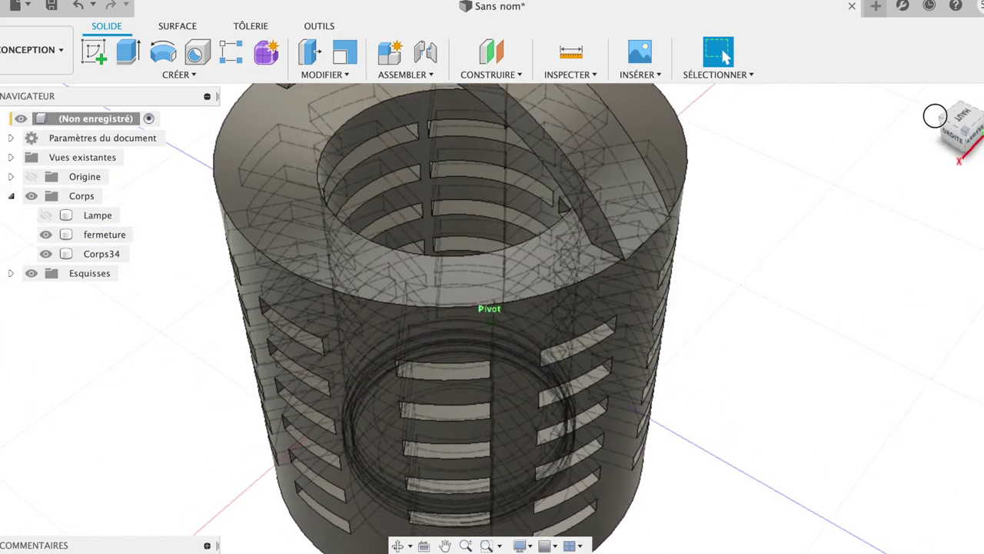
scroll(885, 178, down, 2)
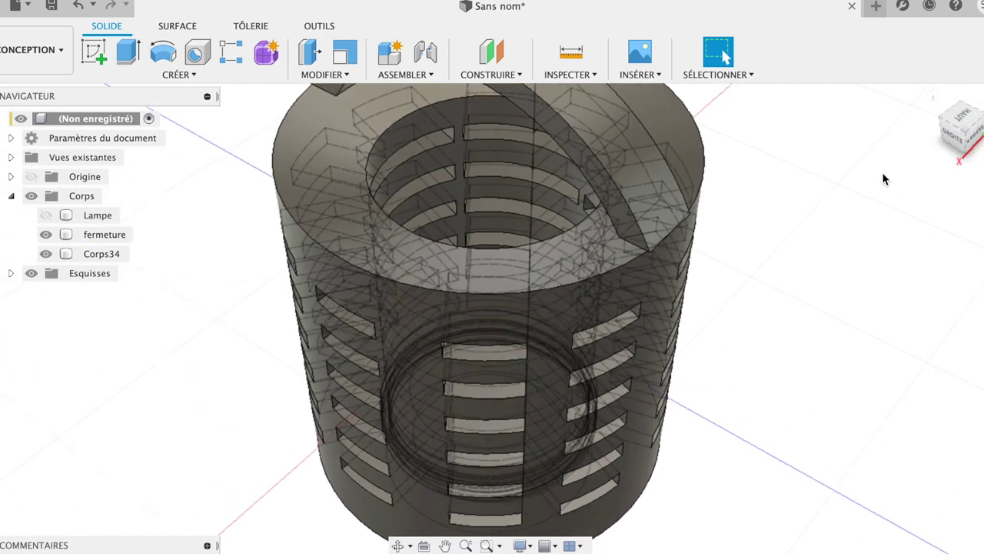
scroll(885, 178, down, 3)
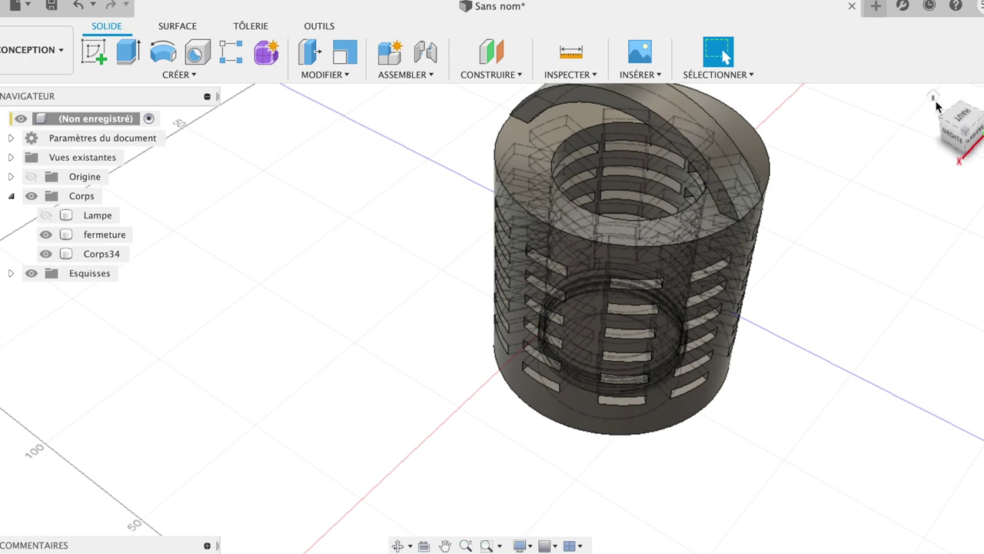
click(89, 253)
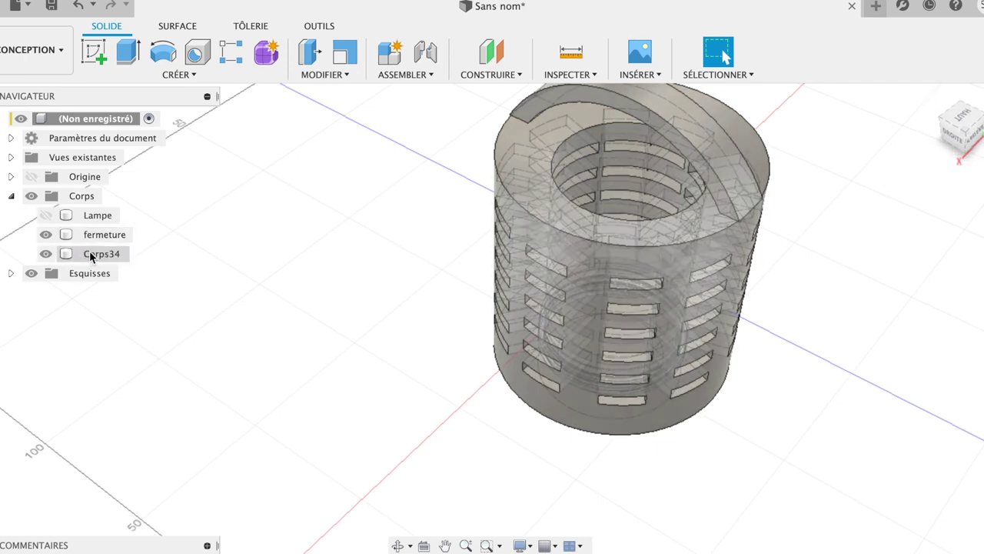
Rename Corps34 to 'Lampe V2' in the browser and return to the home view.
click(91, 254)
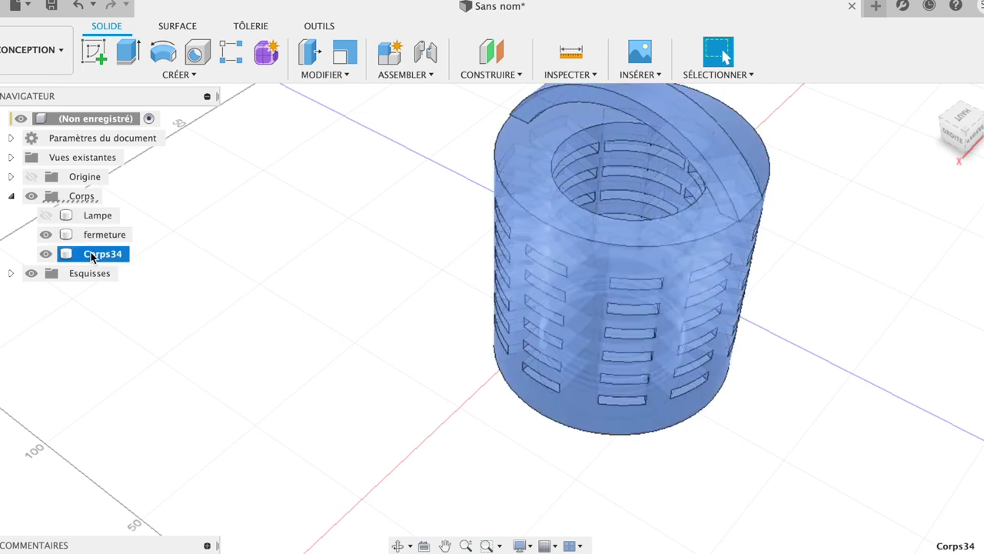
double_click(91, 255)
text(Lampe)
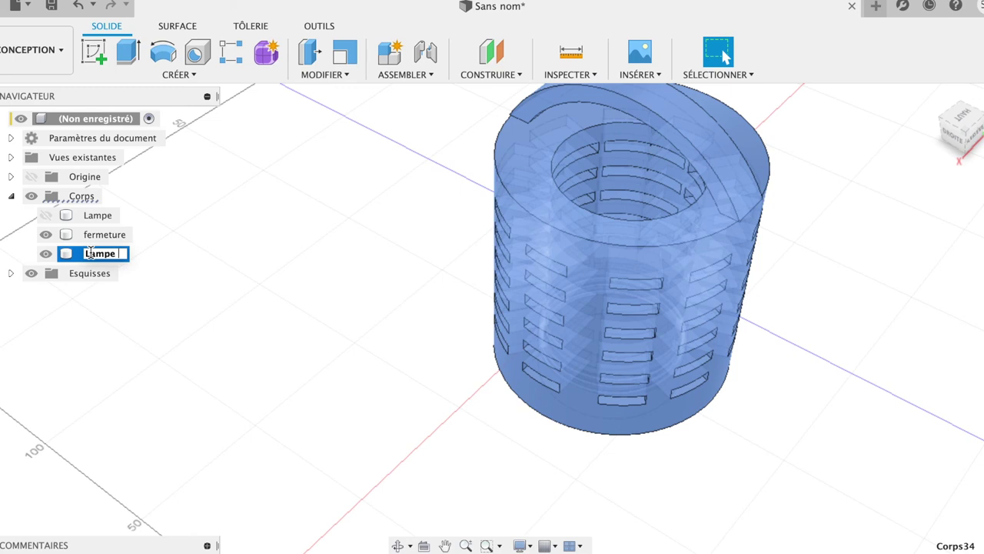
text(V2)
key(Return)
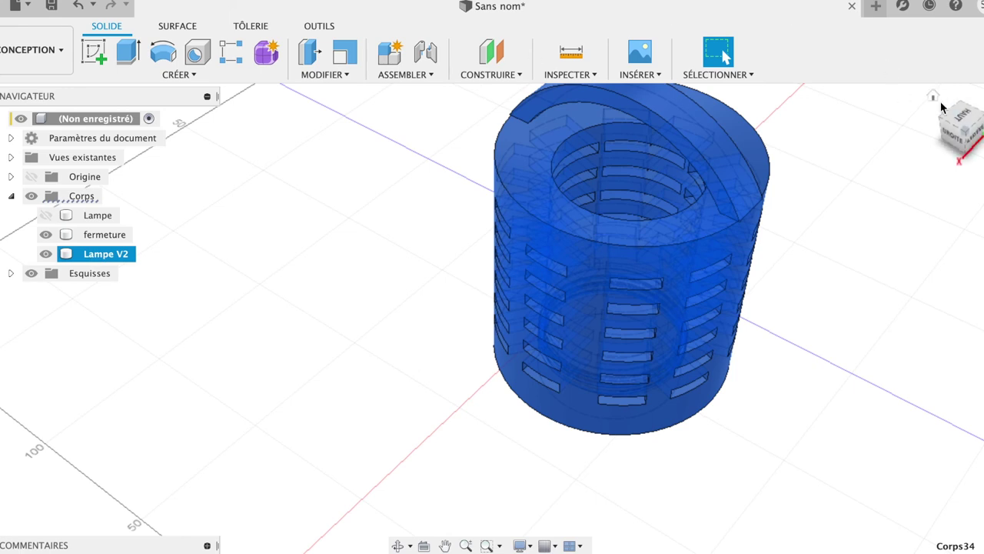
click(934, 96)
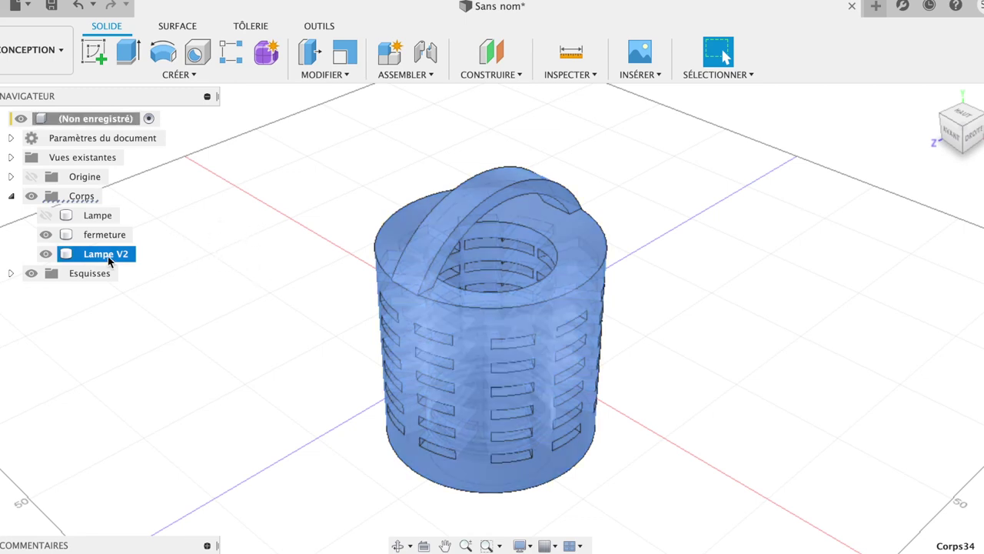
Apply the amber Polyimide (Kapton) appearance to Lampe V2, then hide that body.
right_click(110, 260)
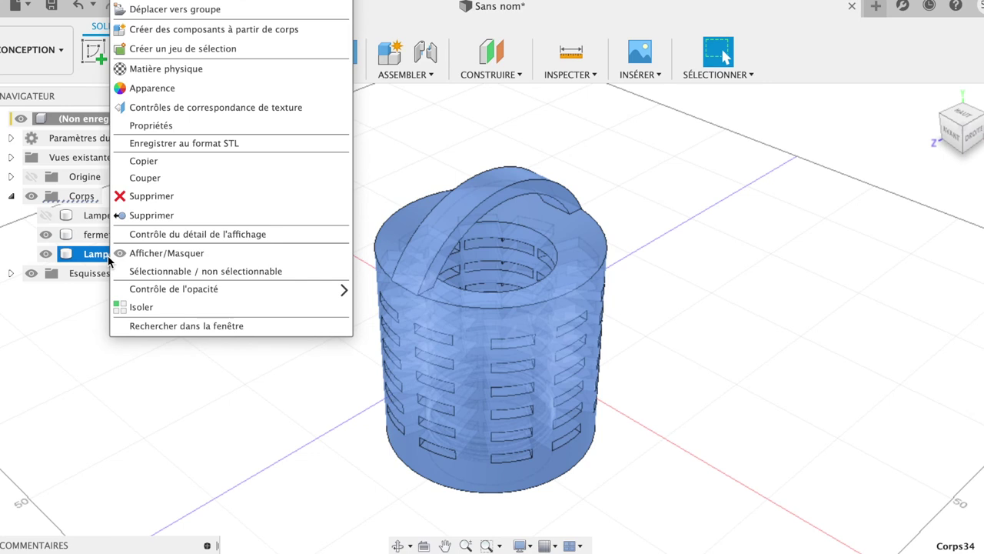
click(191, 89)
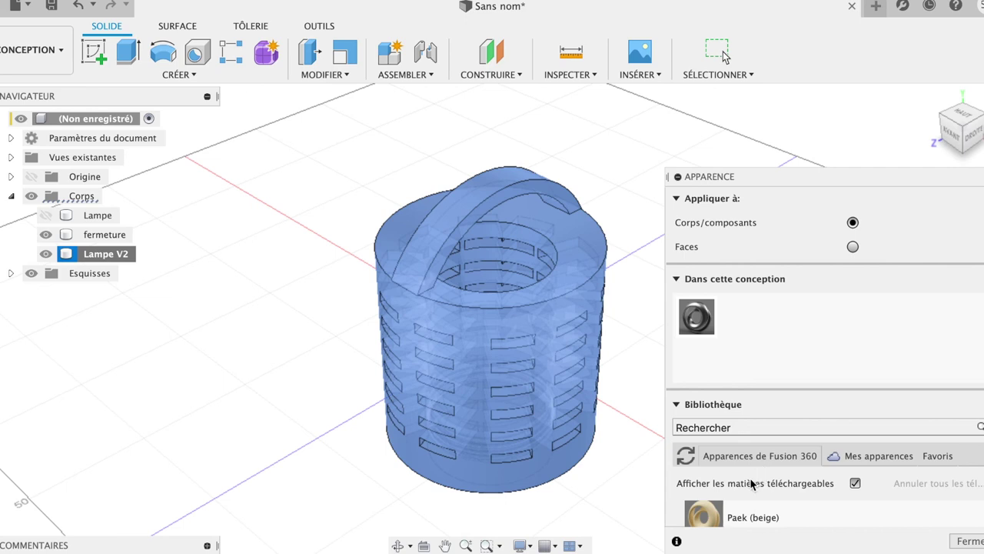
scroll(758, 436, down, 1)
scroll(758, 436, down, 4)
scroll(759, 436, up, 1)
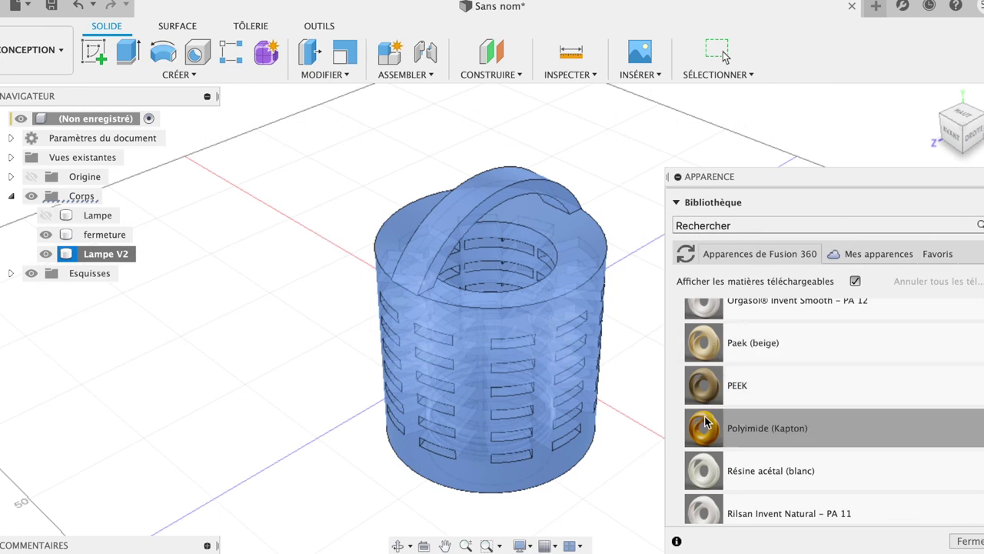
drag(708, 421, 575, 285)
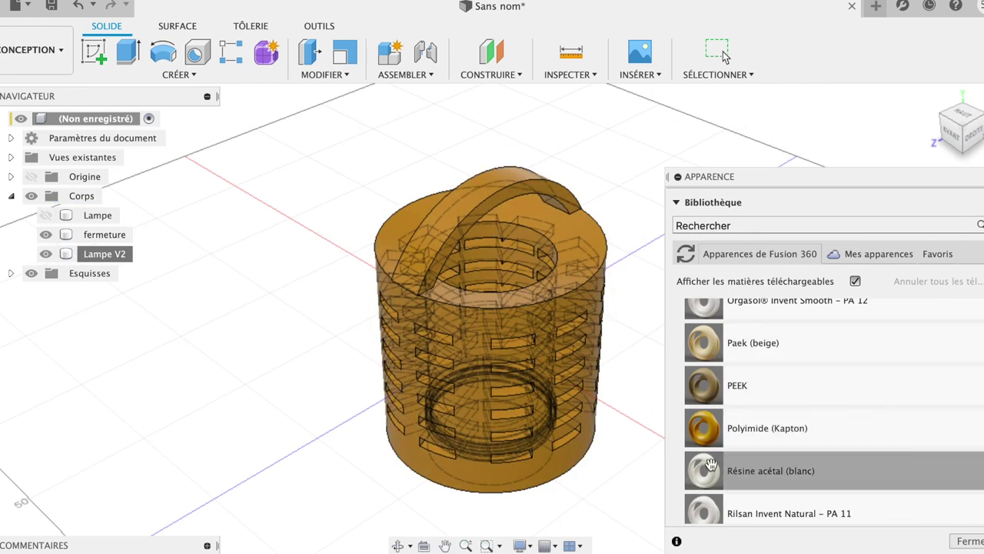
click(46, 255)
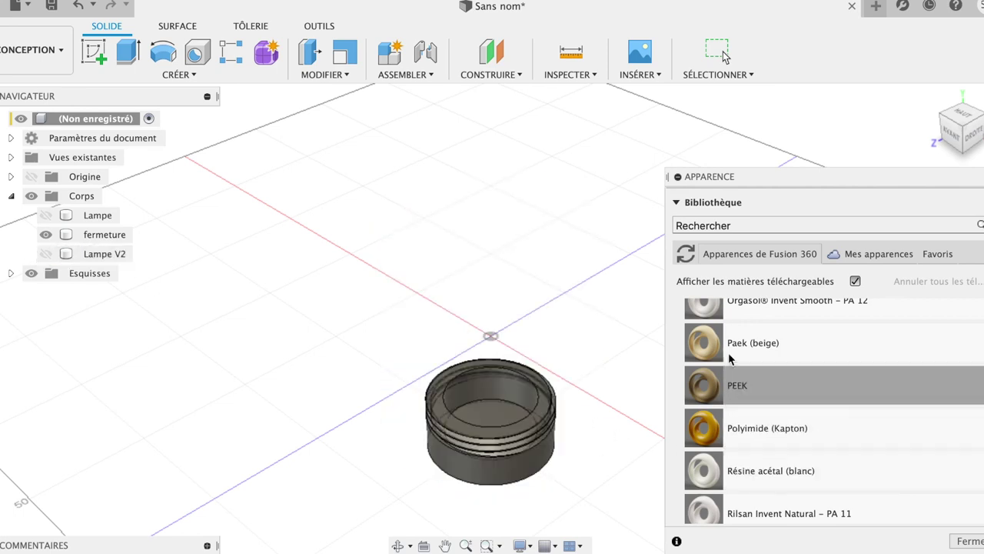
Apply the Paek (beige) appearance to the fermeture plug and show Lampe V2 again.
drag(707, 350, 512, 415)
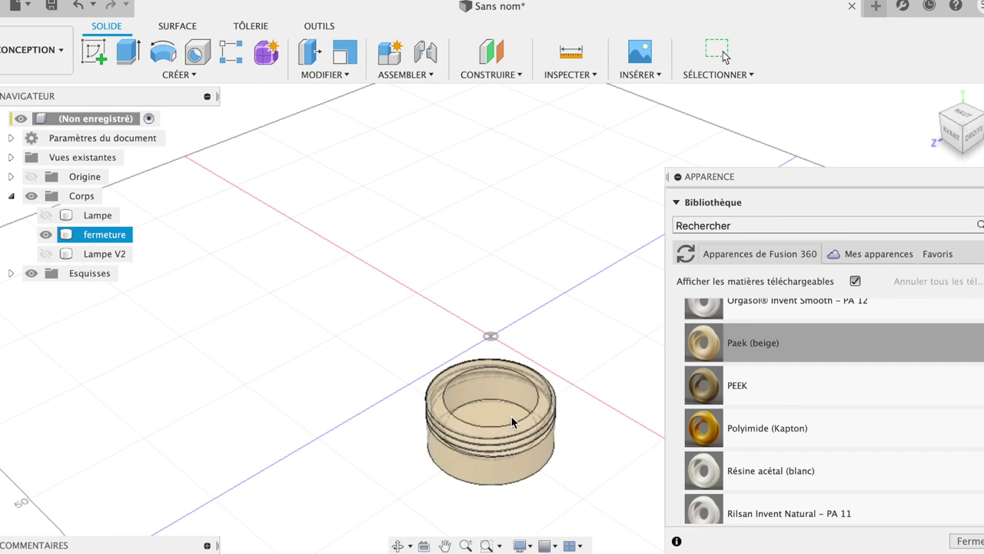
click(46, 254)
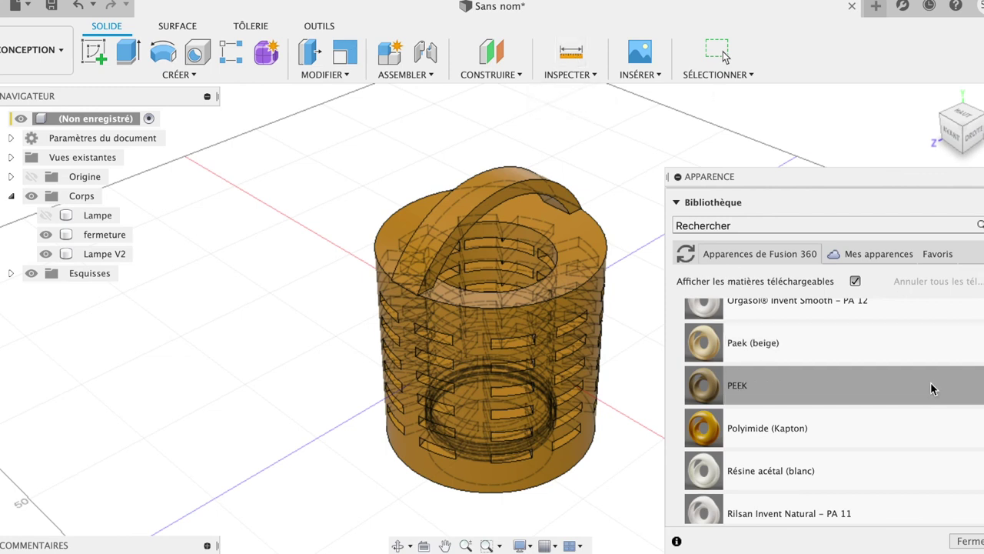
click(723, 51)
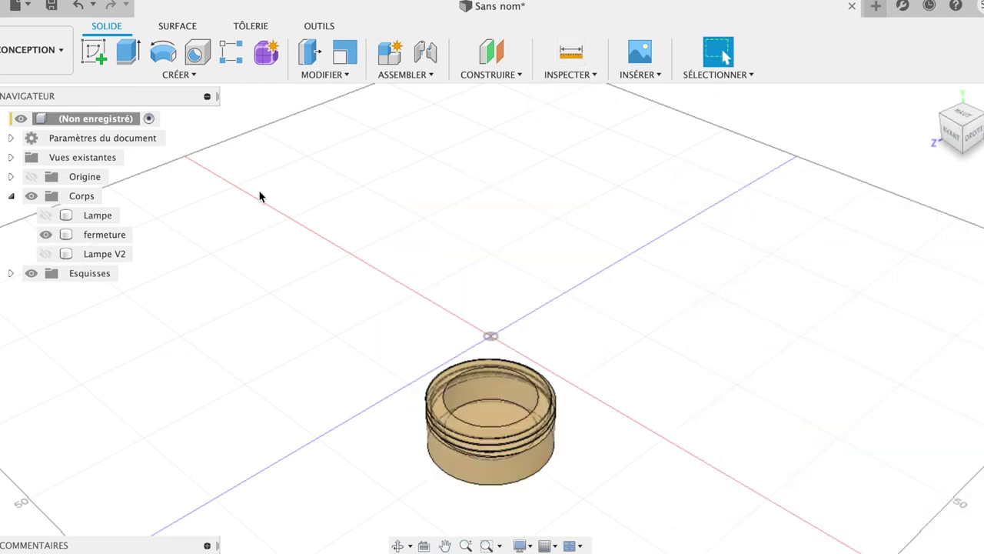
click(46, 253)
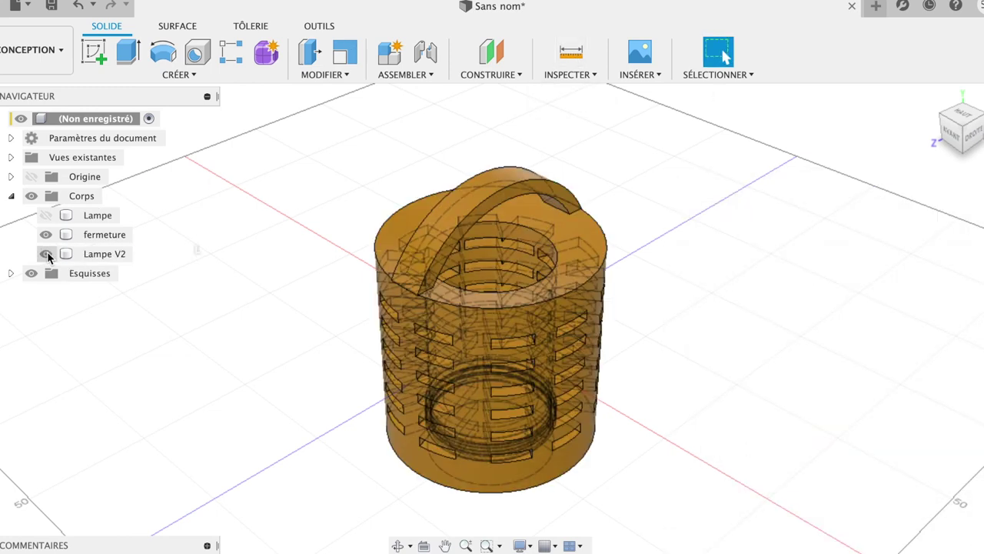
Switch to the RENDU workspace and orbit around the amber lamp on its beige plug.
click(28, 45)
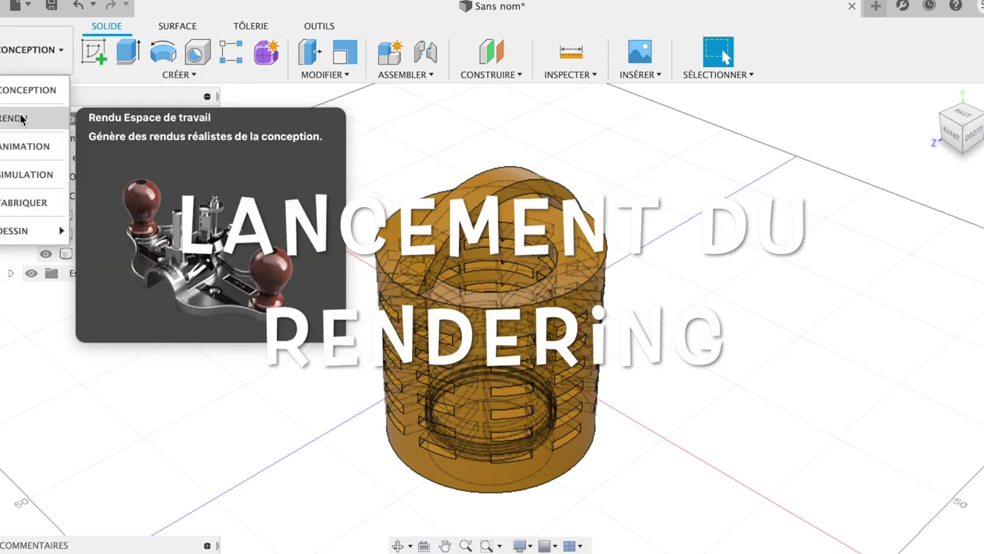
click(21, 117)
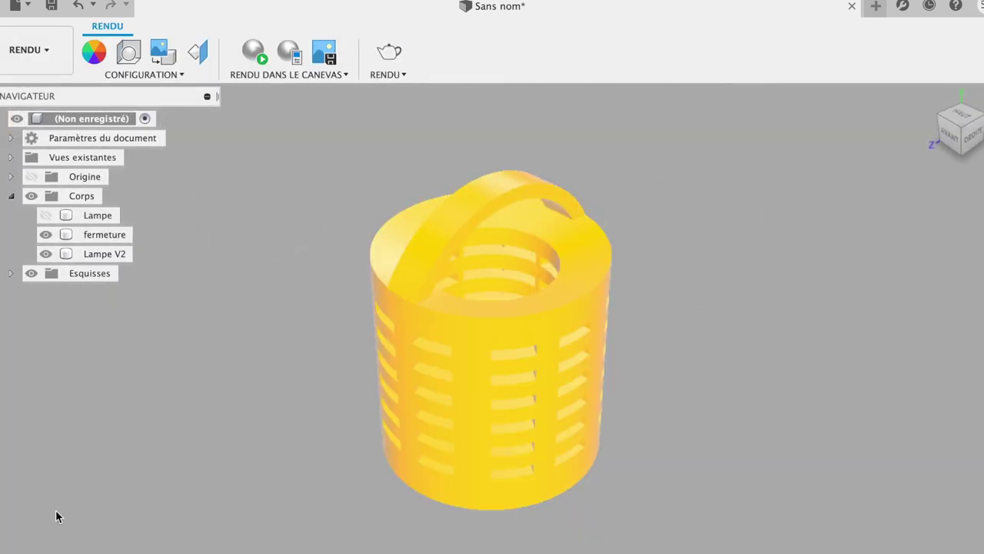
mouse_move(971, 134)
mouse_move(976, 142)
mouse_down()
mouse_move(869, 192)
mouse_move(777, 97)
mouse_move(784, 139)
mouse_move(762, 112)
mouse_move(808, 123)
mouse_move(800, 132)
mouse_move(805, 110)
mouse_up()
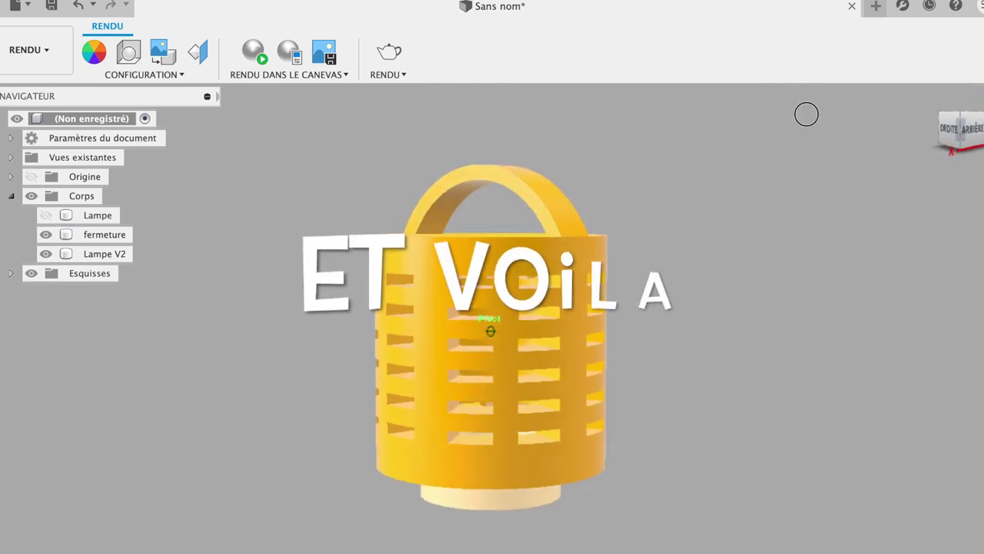
drag(805, 110, 776, 128)
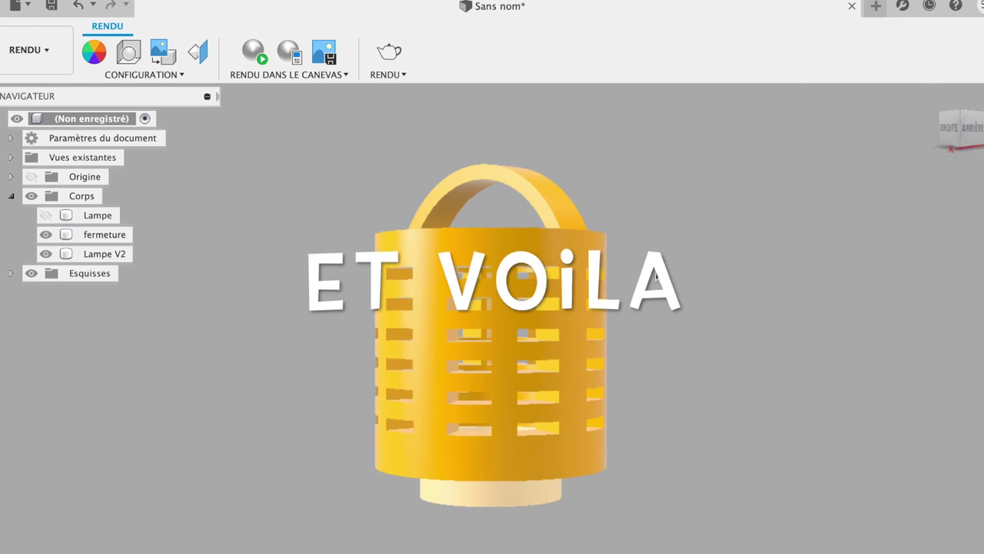
click(28, 65)
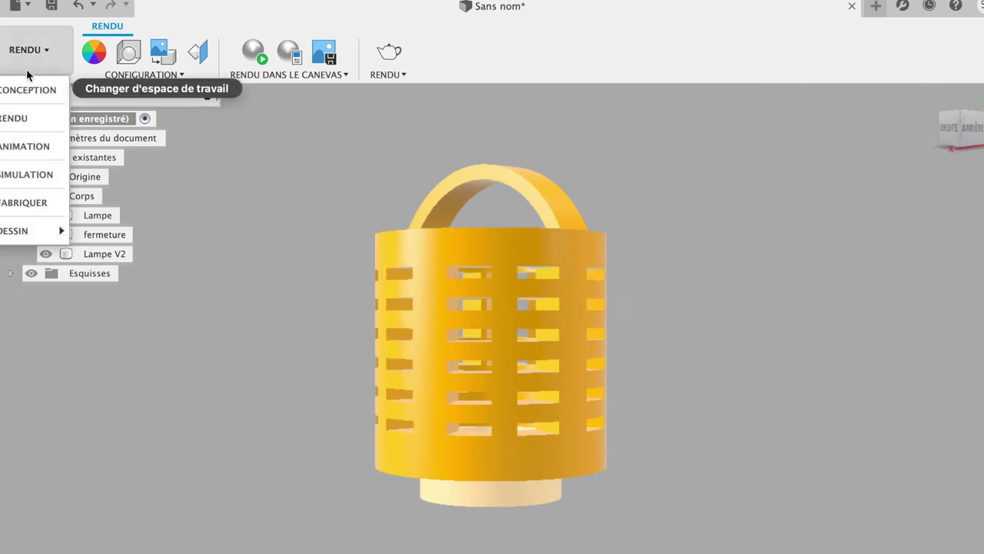
Switch from the Render workspace to Design and reset the amber Lampe V2 to the Home view.
click(24, 90)
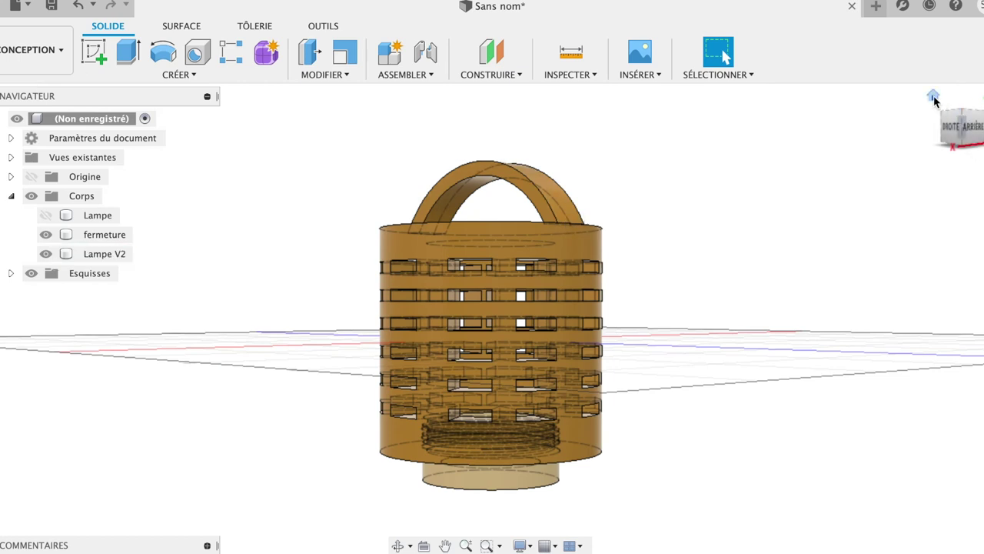
click(933, 97)
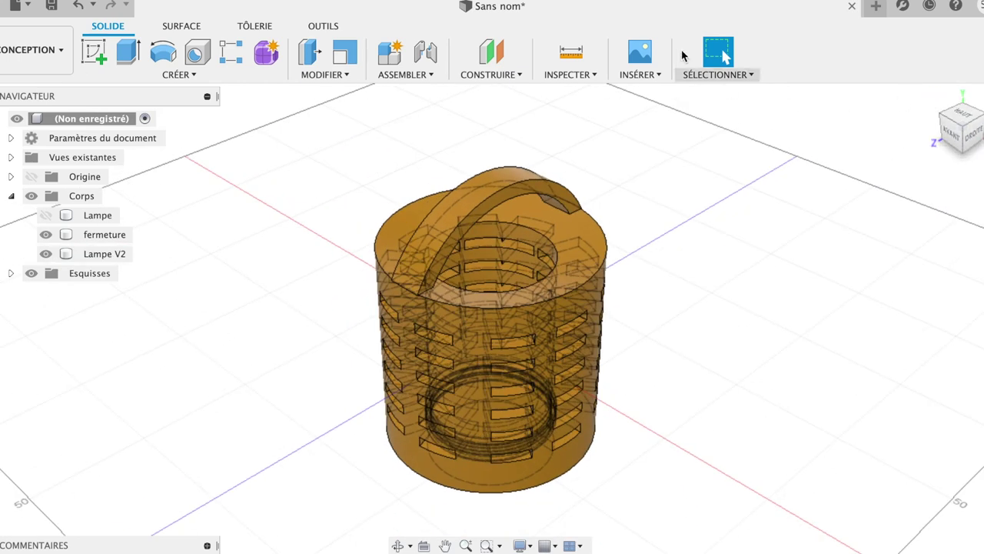